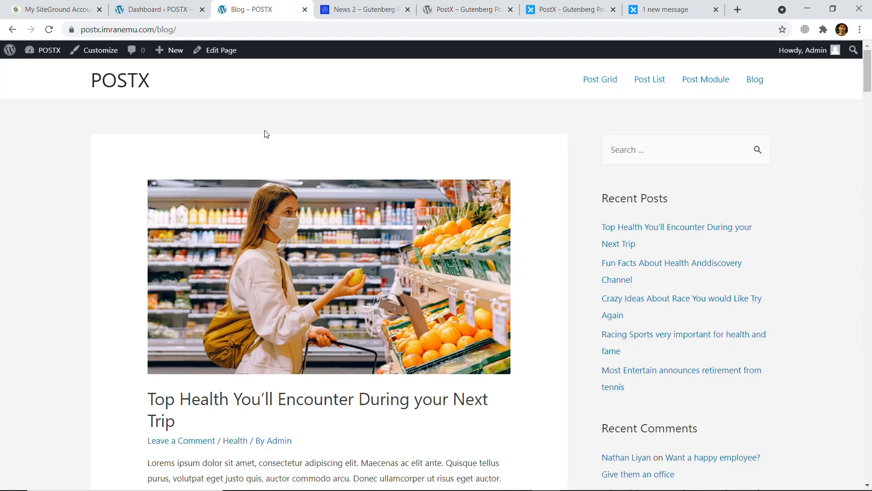
Step: Review the post layout on the POSTX site's Blog page
{"action": "scroll", "coordinate": [266, 135], "scroll_direction": "down", "scroll_amount": 20}
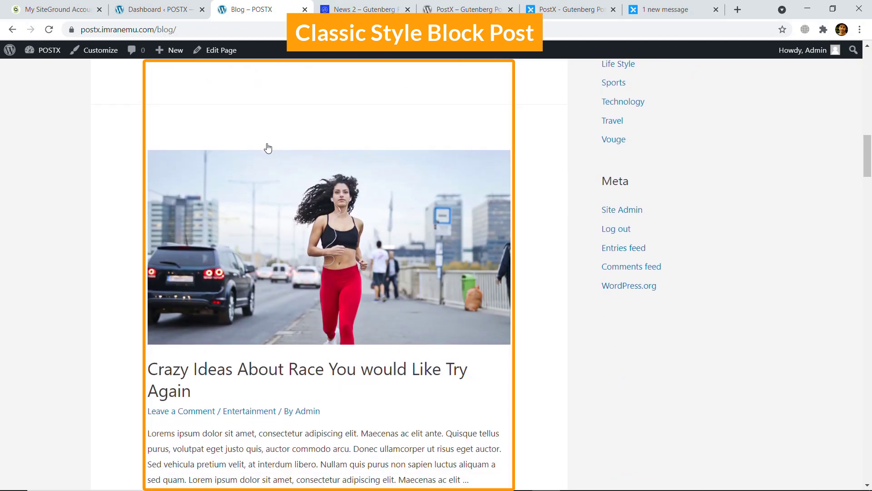
{"action": "scroll", "coordinate": [268, 147], "scroll_direction": "down", "scroll_amount": 20}
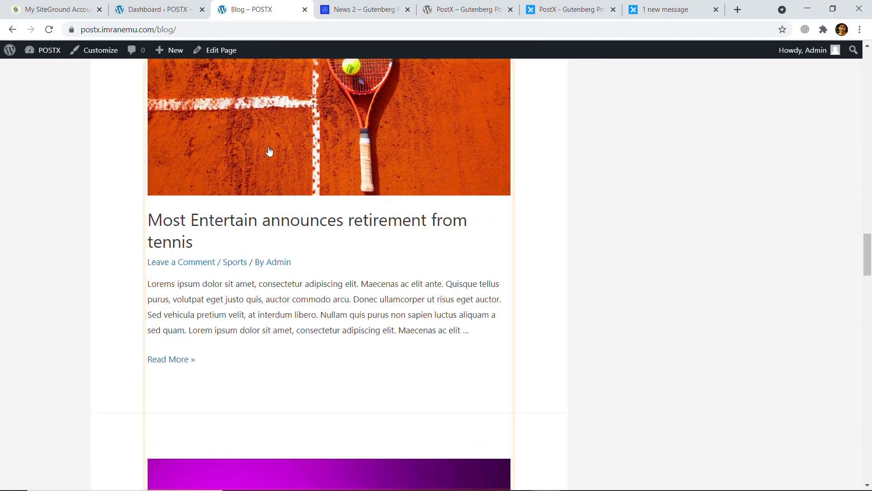
{"action": "scroll", "coordinate": [268, 150], "scroll_direction": "up", "scroll_amount": 15}
{"action": "scroll", "coordinate": [269, 151], "scroll_direction": "up", "scroll_amount": 15}
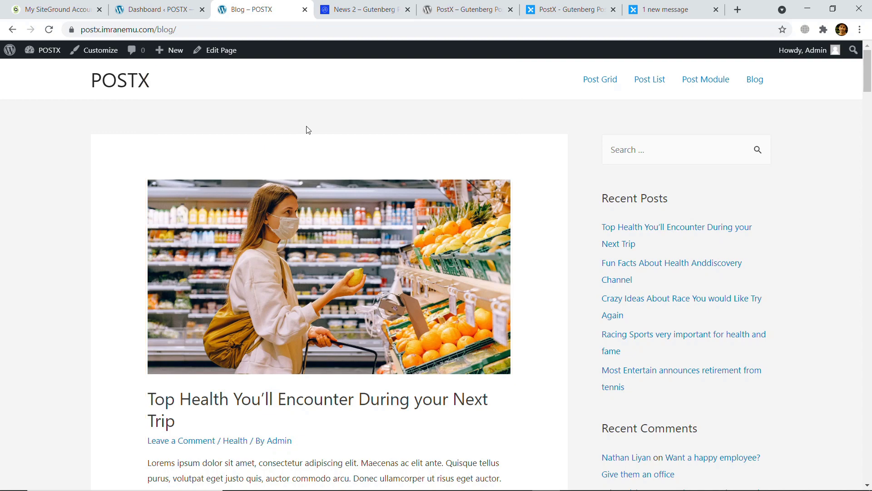
Step: Browse the News 2 template demo to examine how its blog posts are arranged in grids and lists
{"action": "left_click", "coordinate": [352, 10]}
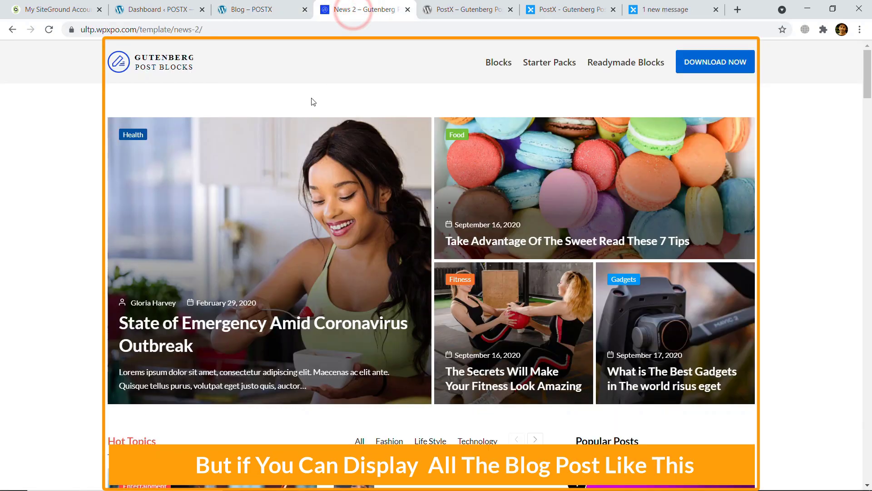
{"action": "scroll", "coordinate": [327, 208], "scroll_direction": "down", "scroll_amount": 15}
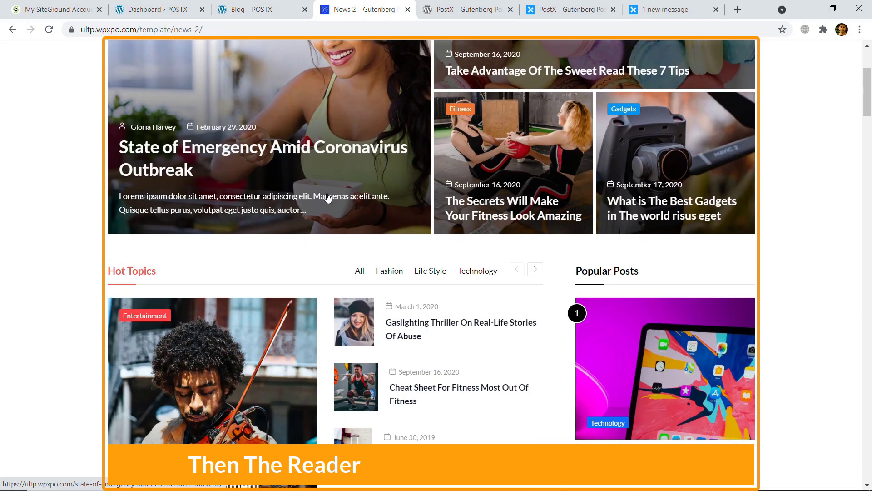
{"action": "scroll", "coordinate": [327, 209], "scroll_direction": "down", "scroll_amount": 20}
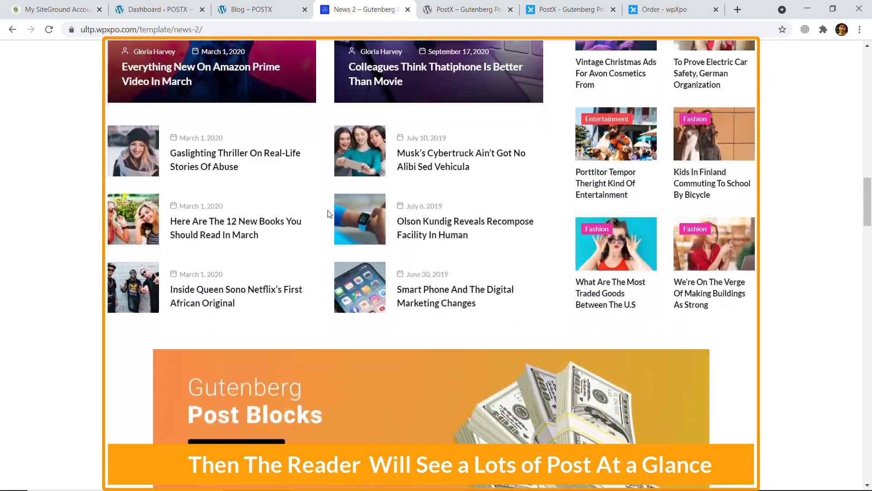
{"action": "scroll", "coordinate": [329, 216], "scroll_direction": "down", "scroll_amount": 11}
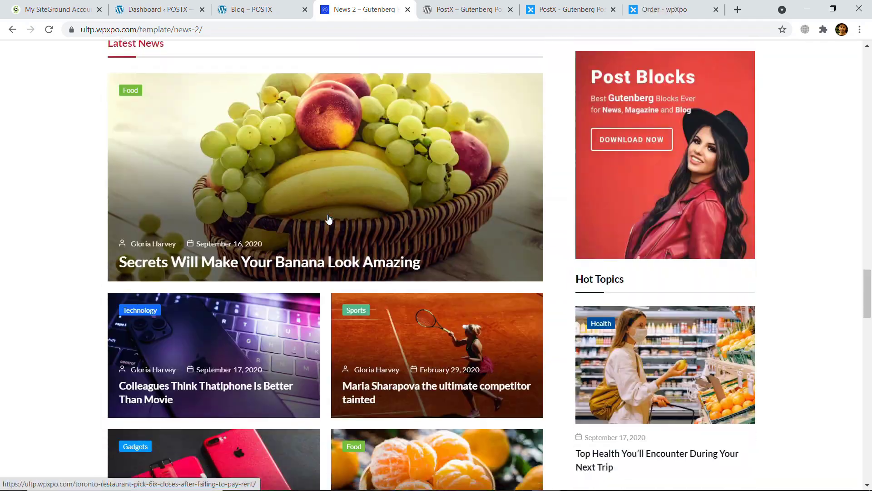
{"action": "scroll", "coordinate": [329, 220], "scroll_direction": "up", "scroll_amount": 12}
{"action": "scroll", "coordinate": [328, 219], "scroll_direction": "up", "scroll_amount": 20}
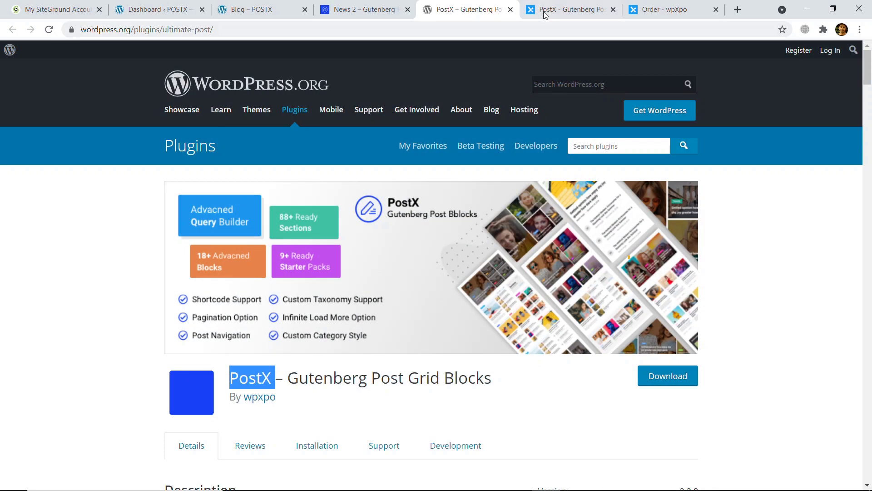
Step: Go to the PostX product page on wpxpo.com and proceed to its download plans
{"action": "left_click", "coordinate": [551, 10]}
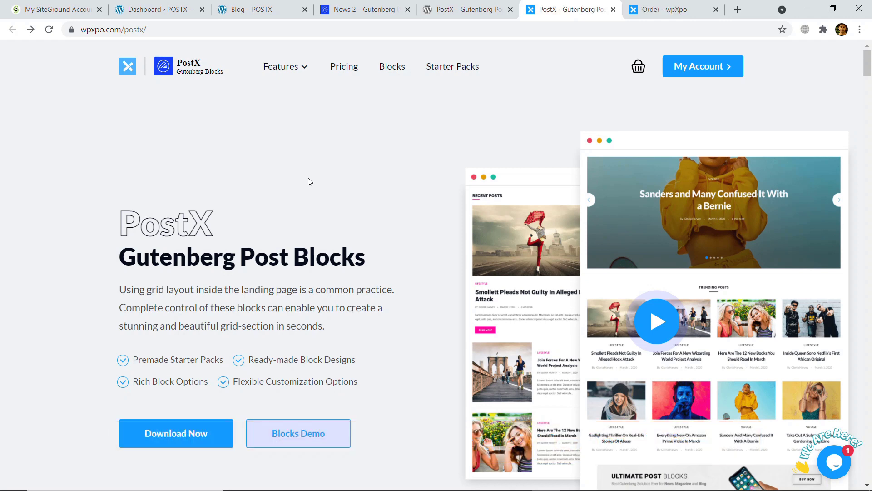
{"action": "scroll", "coordinate": [304, 178], "scroll_direction": "down", "scroll_amount": 1}
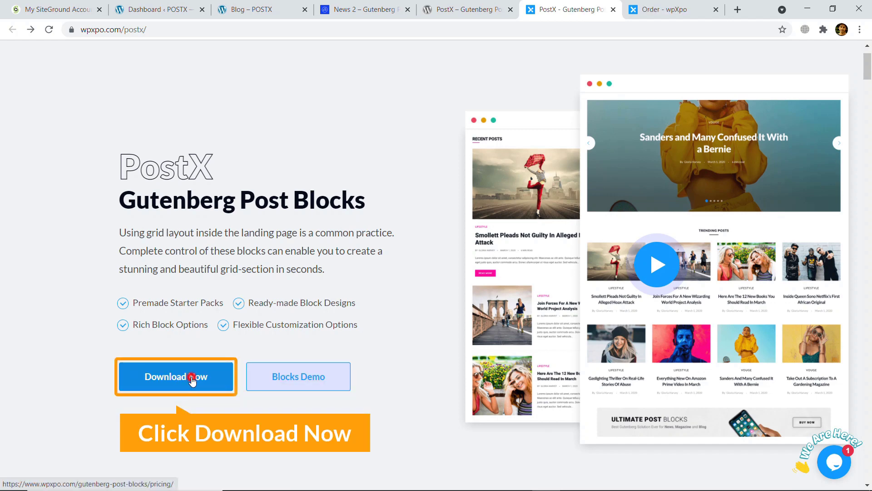
{"action": "left_click", "coordinate": [192, 381]}
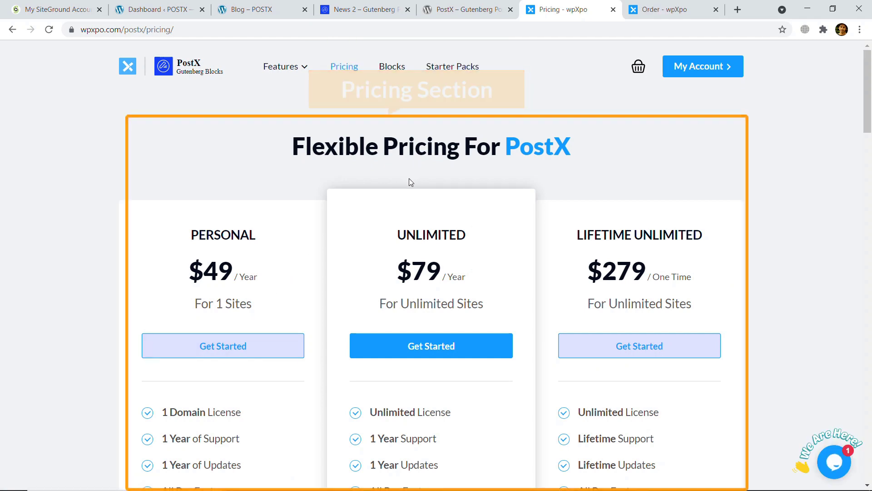
Step: Compare the Personal, Unlimited and Lifetime Unlimited pricing plans for PostX
{"action": "left_click", "coordinate": [465, 10]}
{"action": "left_click", "coordinate": [397, 327]}
{"action": "left_click", "coordinate": [535, 10]}
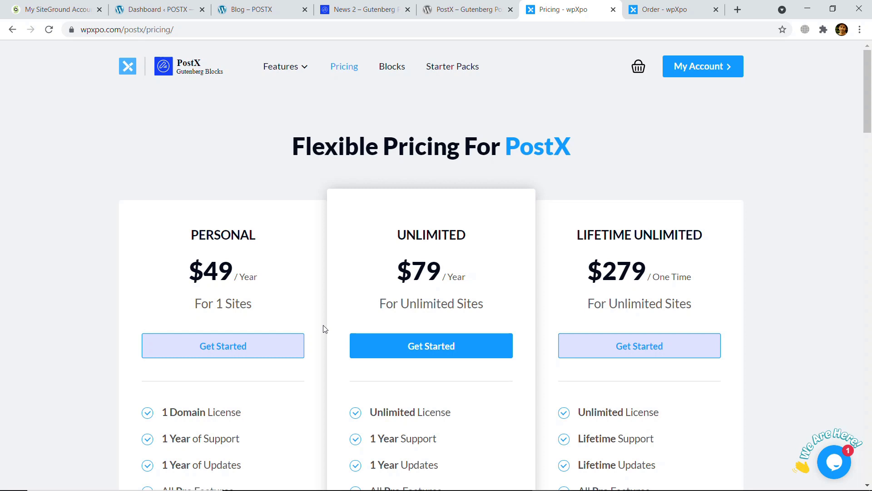
{"action": "scroll", "coordinate": [342, 314], "scroll_direction": "down", "scroll_amount": 1}
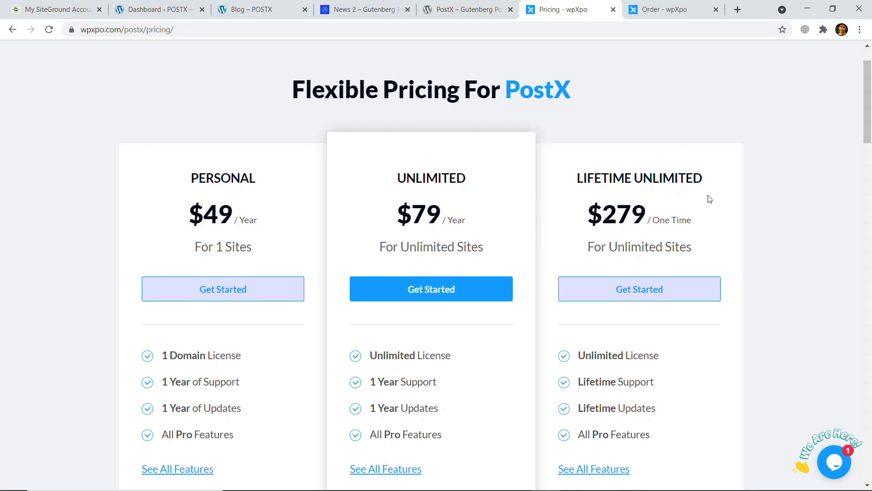
{"action": "scroll", "coordinate": [272, 174], "scroll_direction": "up", "scroll_amount": 2}
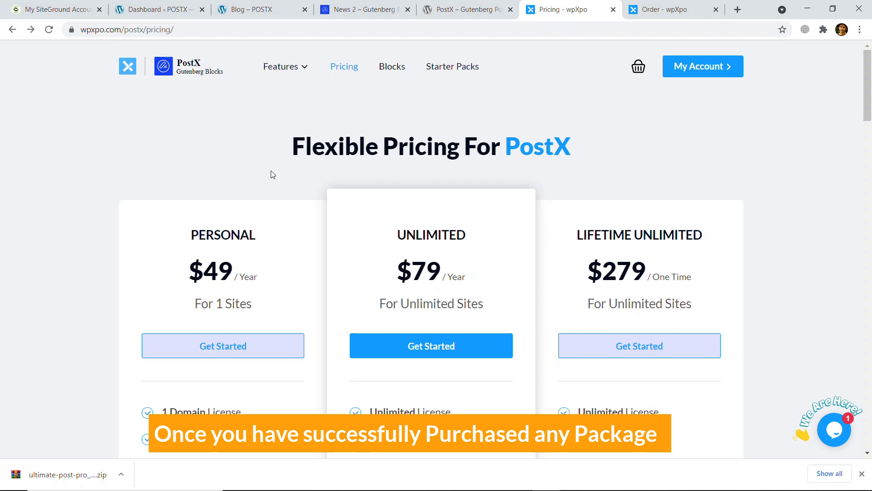
{"action": "scroll", "coordinate": [286, 205], "scroll_direction": "down", "scroll_amount": 1}
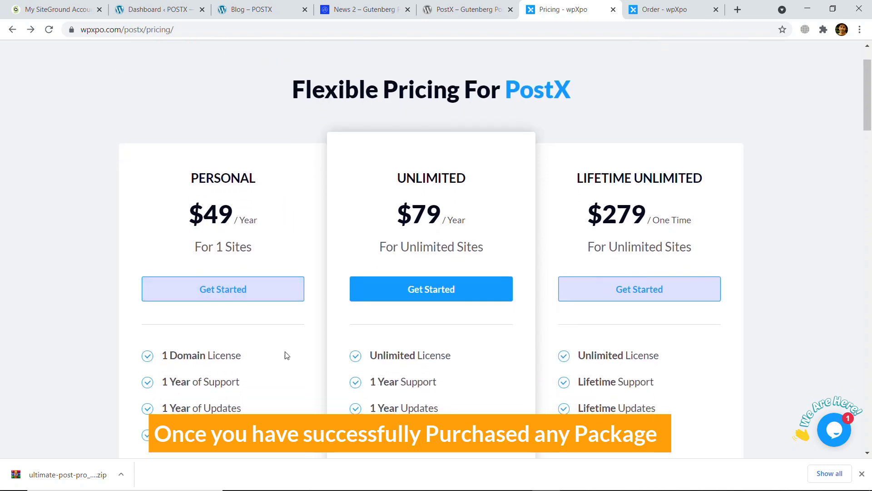
{"action": "scroll", "coordinate": [291, 345], "scroll_direction": "up", "scroll_amount": 1}
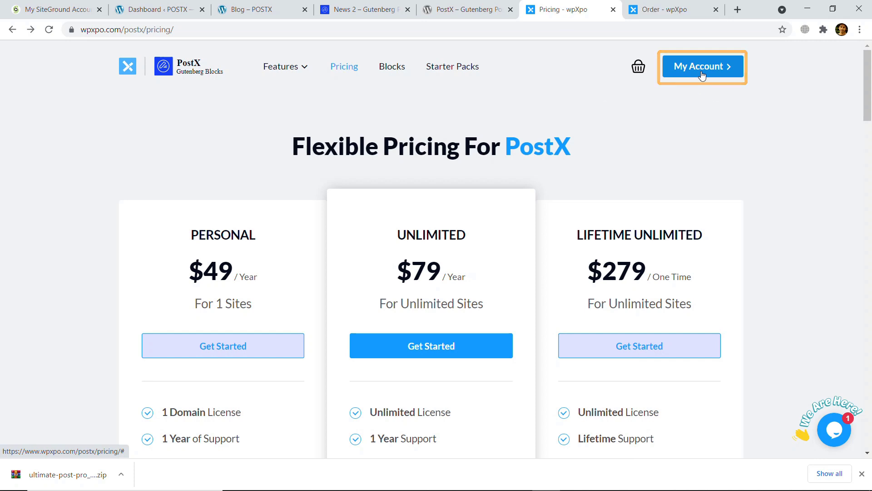
Step: Open the purchase details from the wpXpo account's orders and download the ultimate-post-pro_v107 plugin file
{"action": "left_click", "coordinate": [701, 66]}
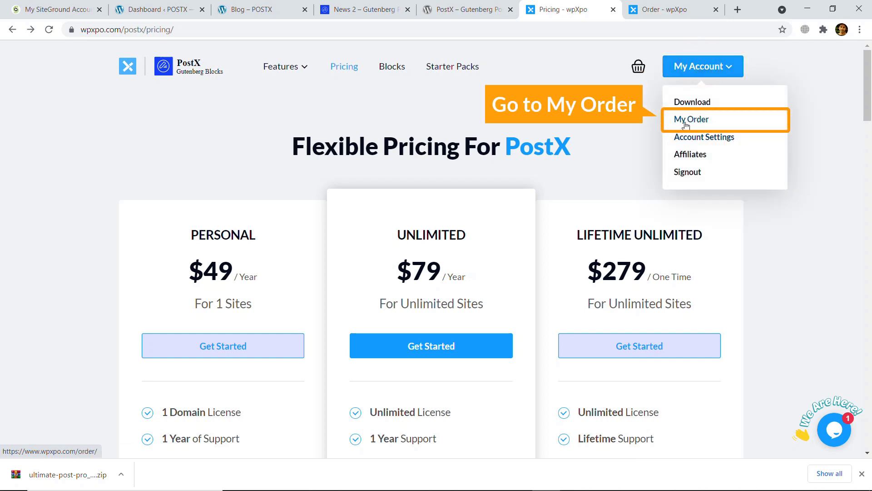
{"action": "left_click", "coordinate": [682, 120]}
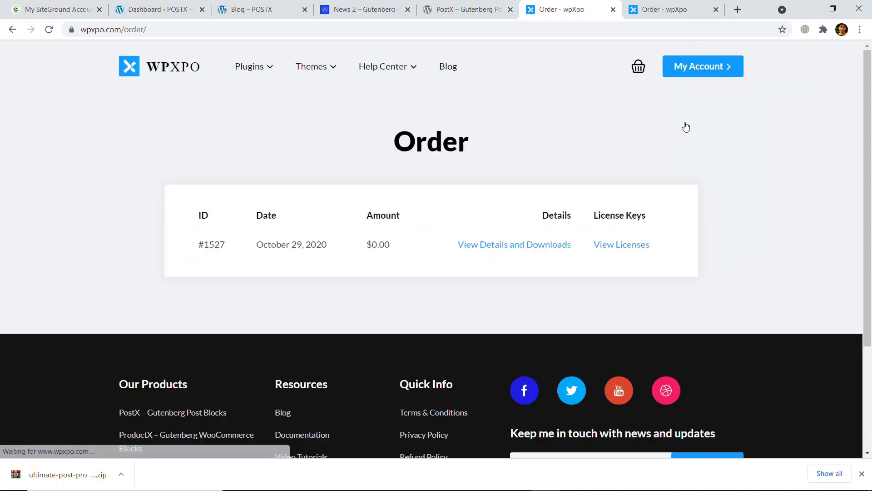
{"action": "left_click", "coordinate": [534, 250]}
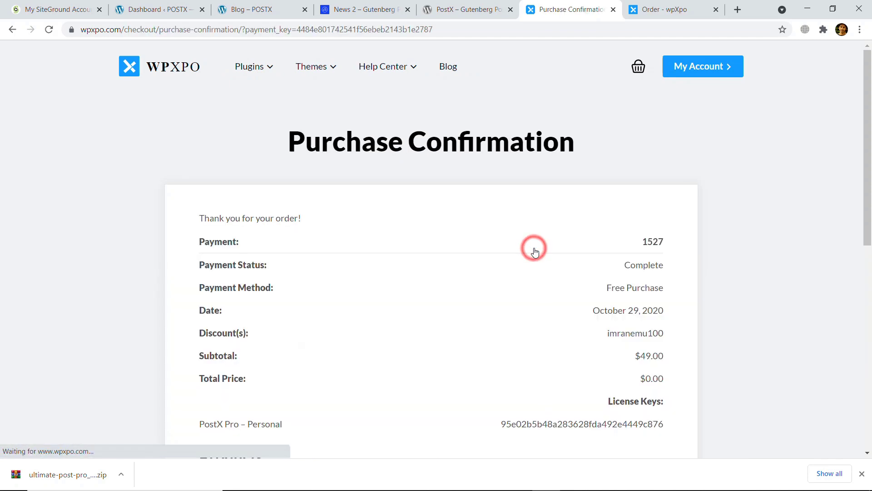
{"action": "scroll", "coordinate": [516, 253], "scroll_direction": "down", "scroll_amount": 4}
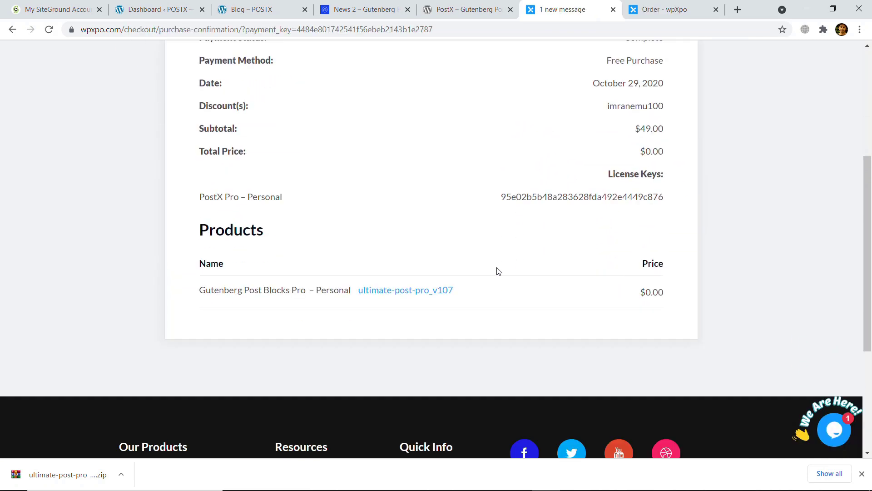
{"action": "left_click", "coordinate": [390, 297]}
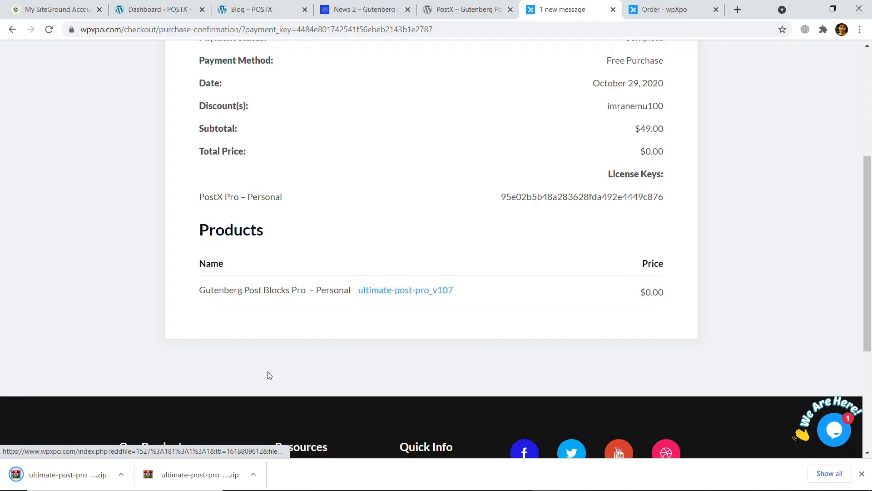
{"action": "left_click", "coordinate": [862, 474]}
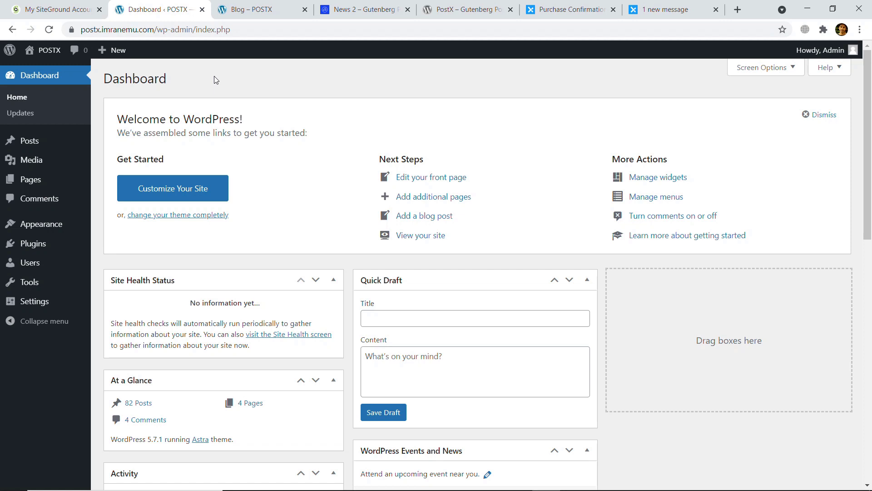
Step: In the WordPress dashboard, upload ultimate-post-pro_v107.zip as a new plugin, install it and activate it
{"action": "mouse_move", "coordinate": [39, 250]}
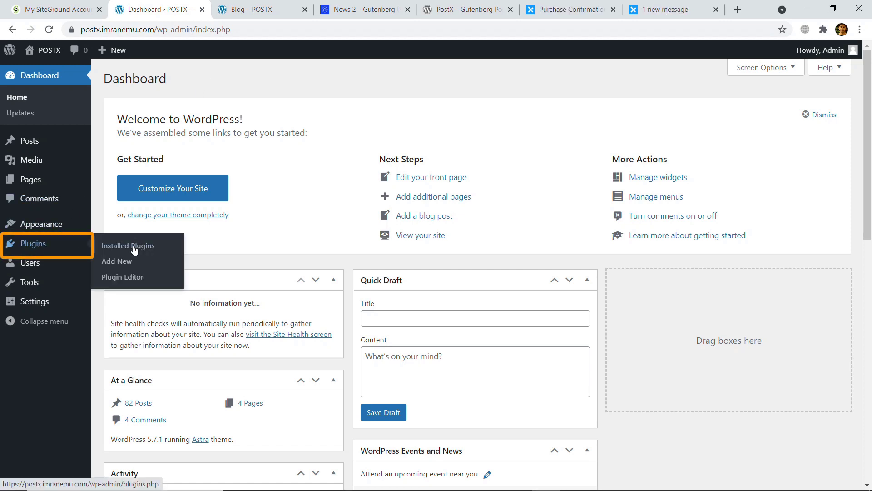
{"action": "left_click", "coordinate": [123, 264]}
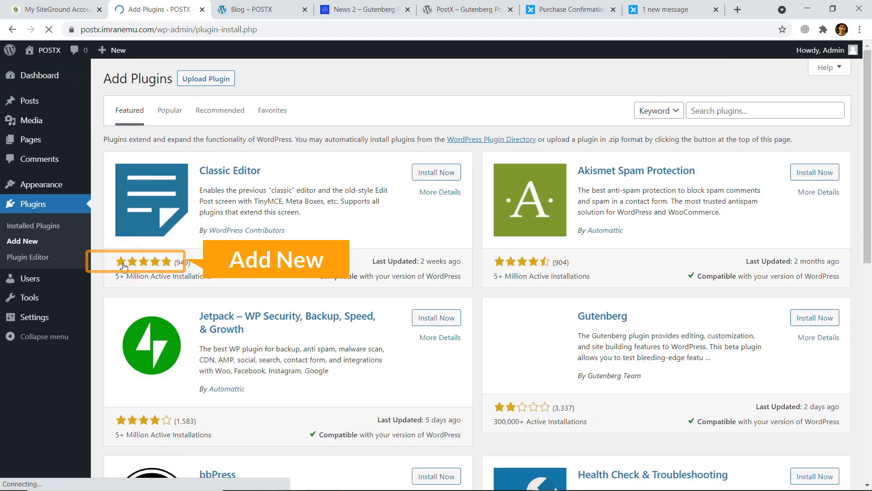
{"action": "left_click", "coordinate": [207, 80]}
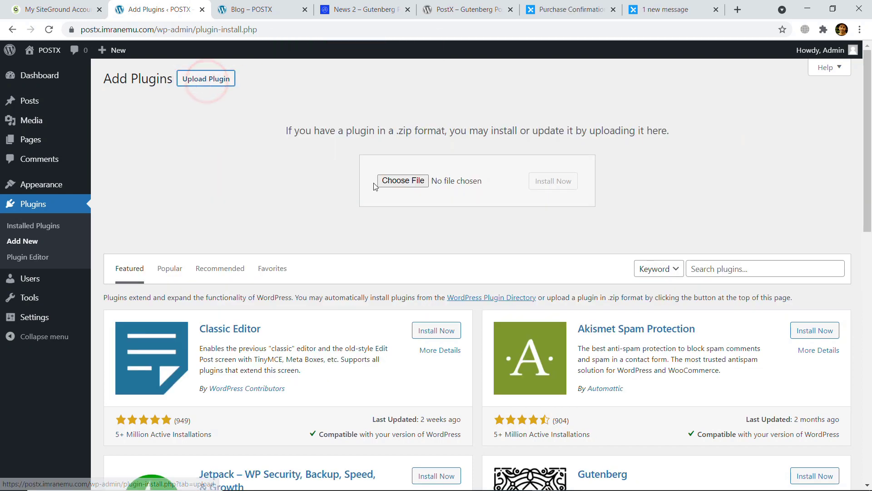
{"action": "left_click", "coordinate": [402, 182]}
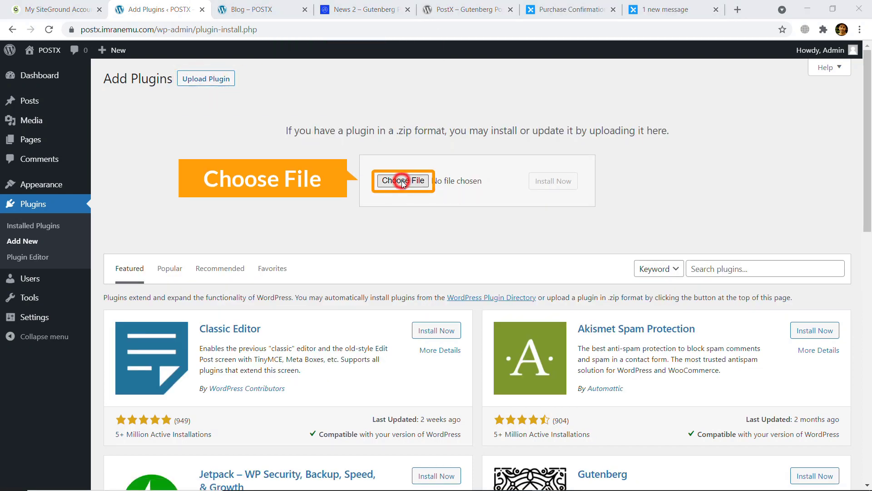
{"action": "left_click", "coordinate": [344, 113]}
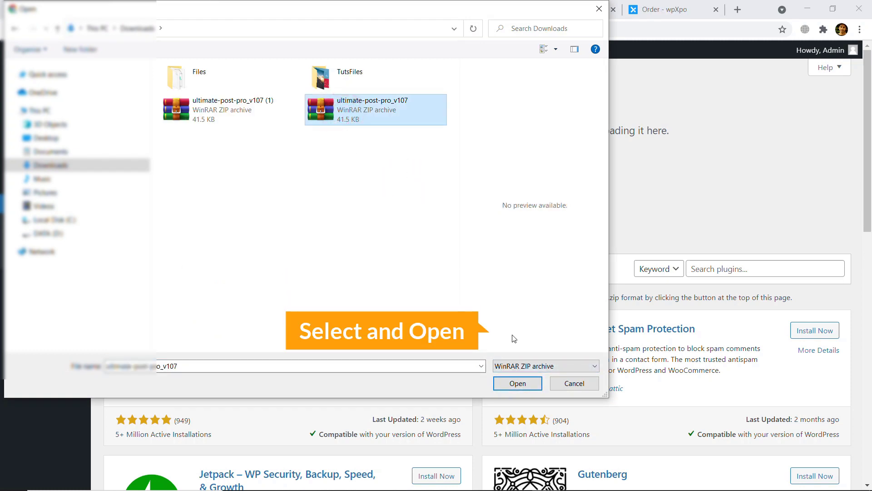
{"action": "left_click", "coordinate": [512, 383]}
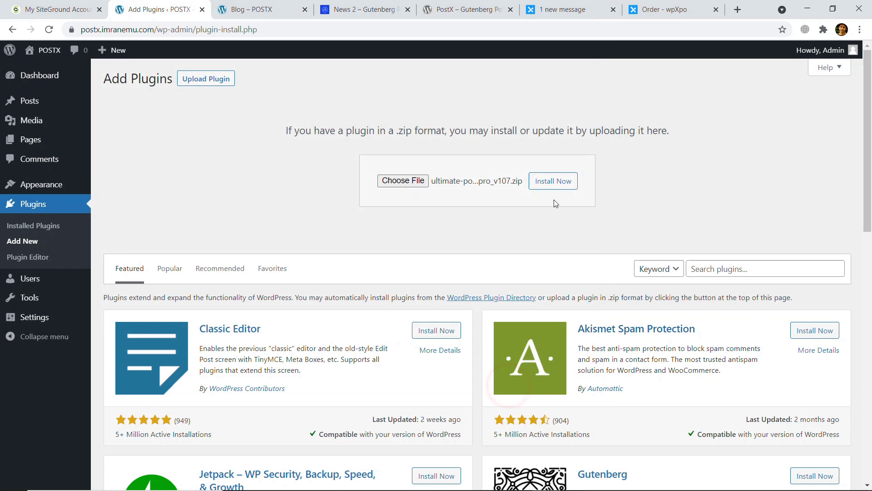
{"action": "left_click", "coordinate": [555, 183]}
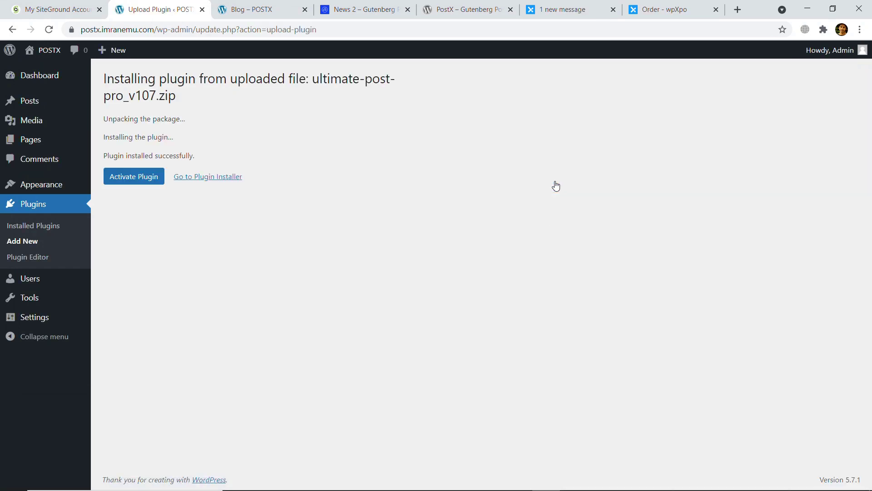
{"action": "left_click", "coordinate": [135, 178]}
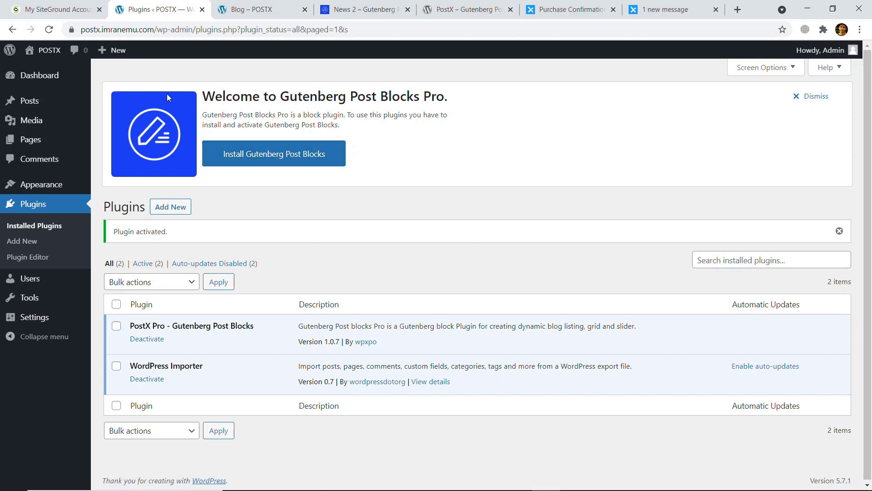
Step: Install the required free Gutenberg Post Blocks plugin from the welcome notice, refresh the plugins page and activate it
{"action": "left_click", "coordinate": [271, 155]}
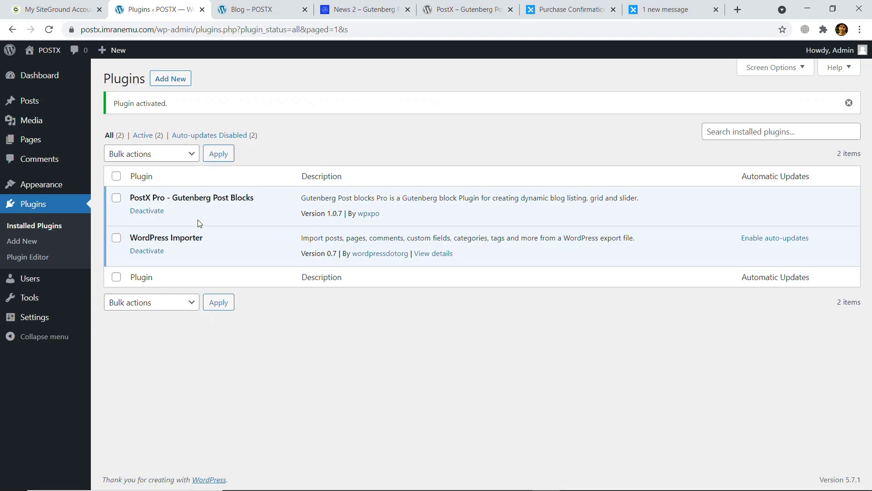
{"action": "left_click", "coordinate": [48, 30]}
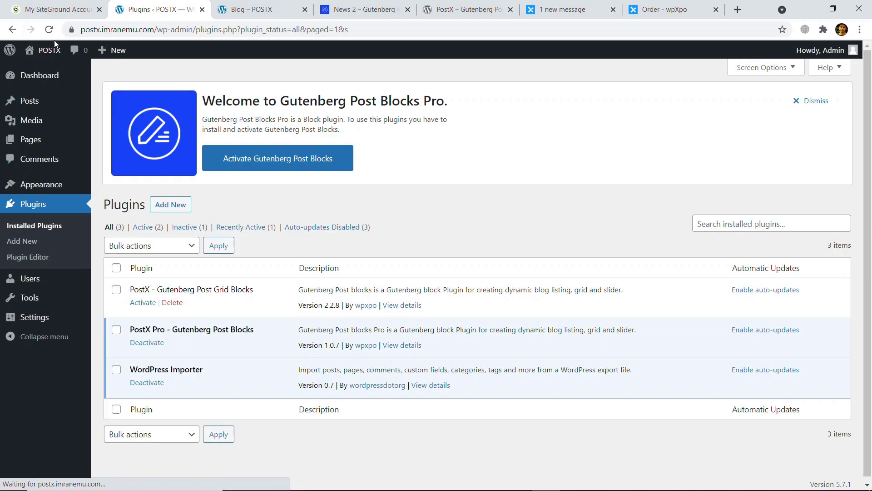
{"action": "left_click", "coordinate": [277, 158]}
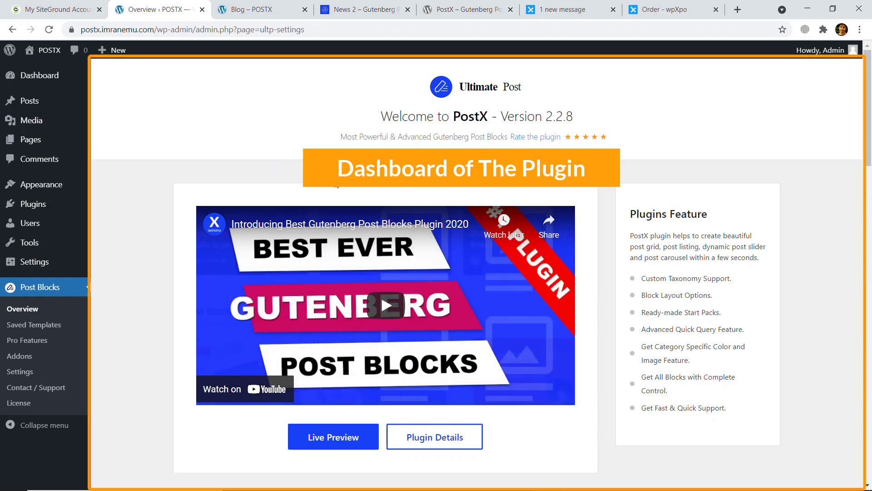
Step: Look through the Post Blocks overview page to examine the plugin's core features
{"action": "scroll", "coordinate": [336, 195], "scroll_direction": "down", "scroll_amount": 6}
{"action": "scroll", "coordinate": [337, 218], "scroll_direction": "down", "scroll_amount": 10}
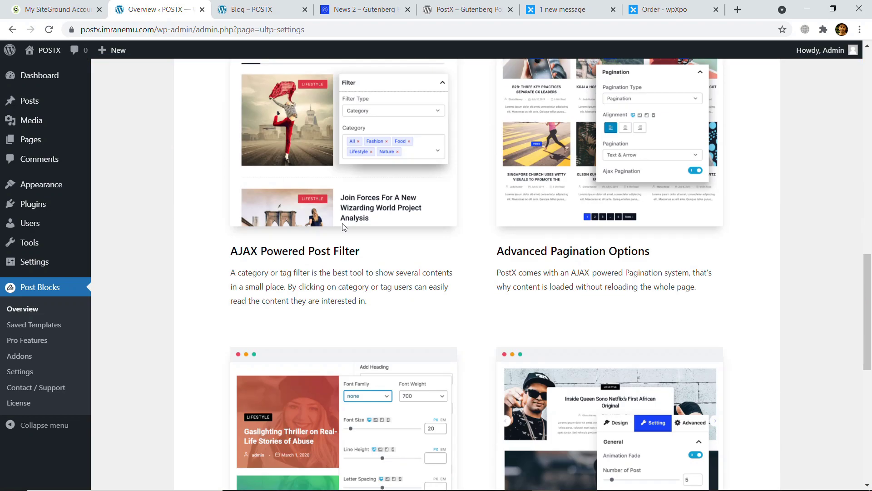
{"action": "scroll", "coordinate": [343, 233], "scroll_direction": "up", "scroll_amount": 14}
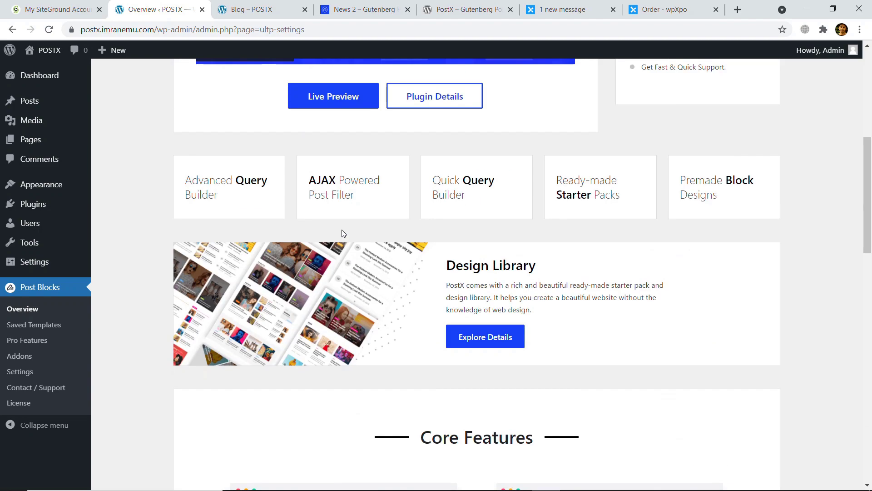
Step: Look through the Post Blocks plugin's Saved Templates, Pro Features, Addons and General Settings pages to examine the available options
{"action": "scroll", "coordinate": [343, 232], "scroll_direction": "up", "scroll_amount": 8}
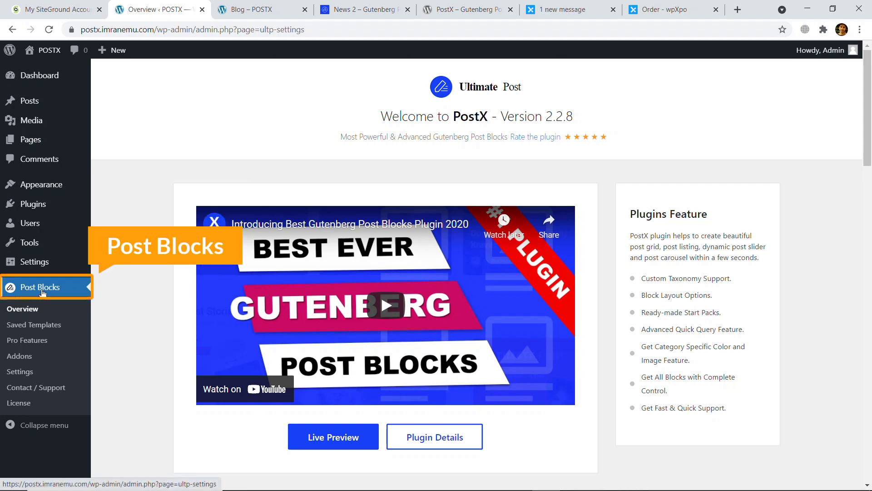
{"action": "left_click", "coordinate": [44, 325]}
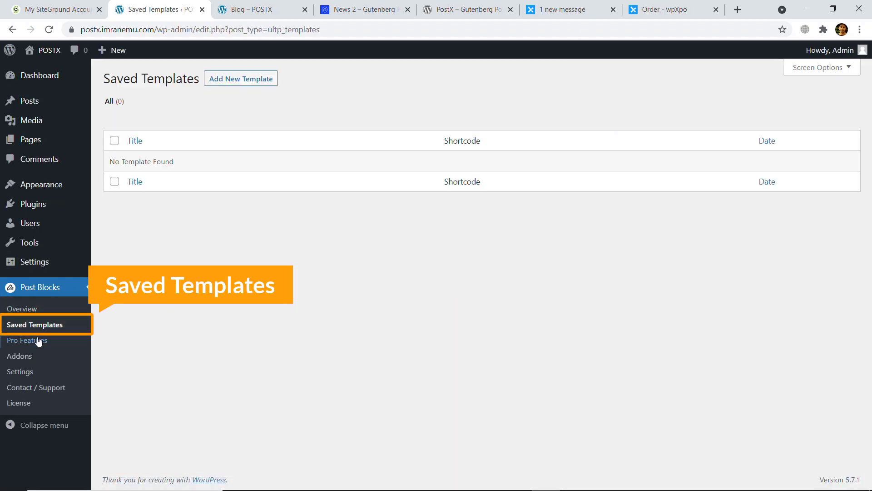
{"action": "left_click", "coordinate": [36, 340]}
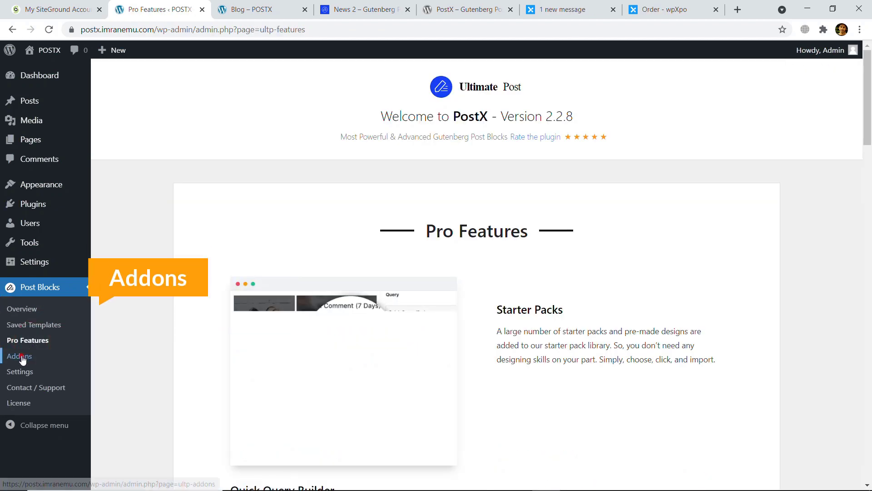
{"action": "left_click", "coordinate": [22, 357]}
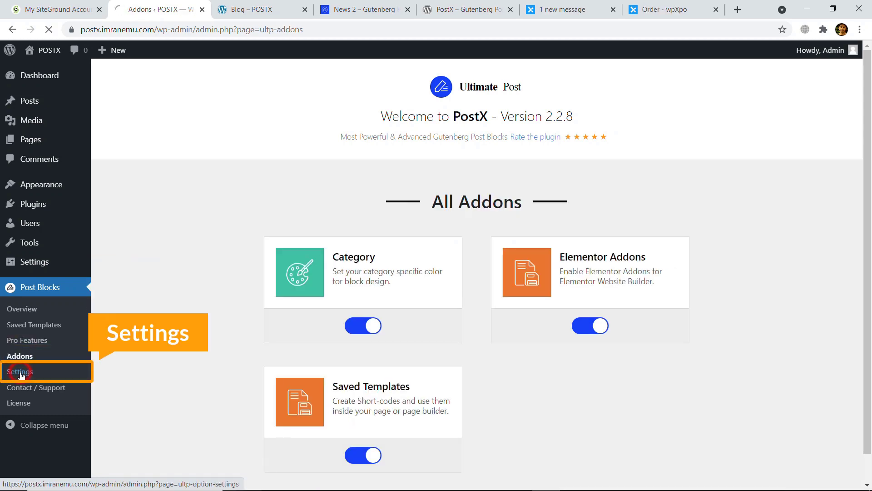
{"action": "scroll", "coordinate": [436, 293], "scroll_direction": "down", "scroll_amount": 3}
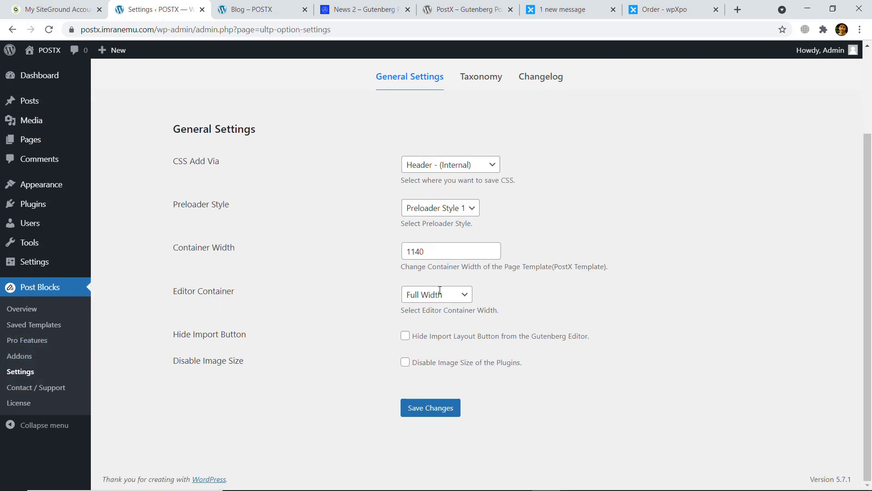
{"action": "scroll", "coordinate": [382, 243], "scroll_direction": "up", "scroll_amount": 2}
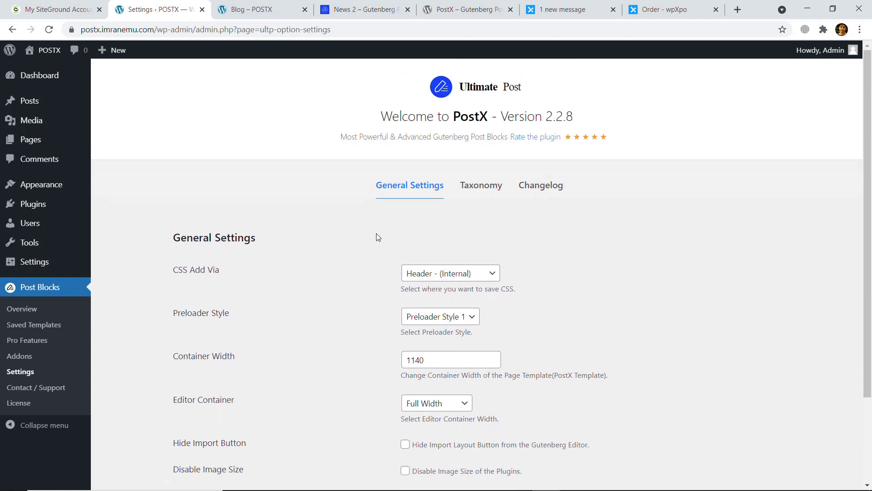
Step: Open the list of all pages and view the Home front page in a new browser tab
{"action": "mouse_move", "coordinate": [39, 140]}
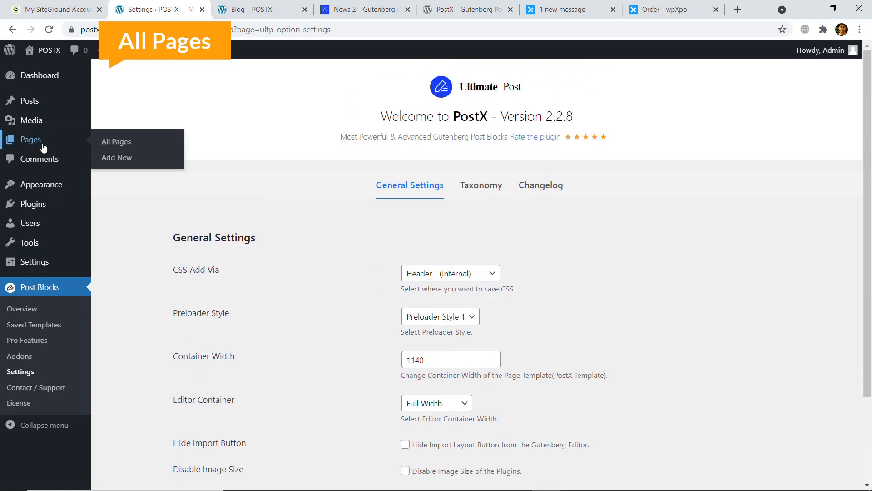
{"action": "left_click", "coordinate": [117, 142]}
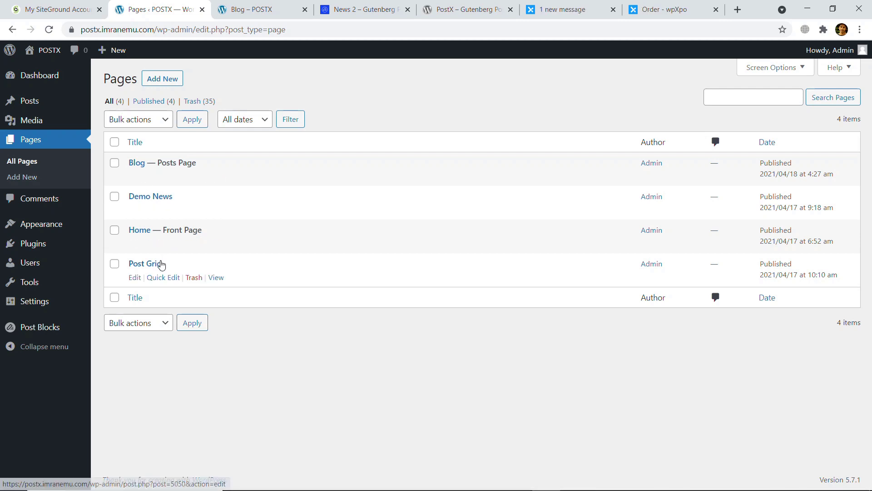
{"action": "mouse_move", "coordinate": [211, 246]}
{"action": "right_click", "coordinate": [215, 244]}
{"action": "left_click", "coordinate": [222, 252]}
{"action": "left_click", "coordinate": [240, 11]}
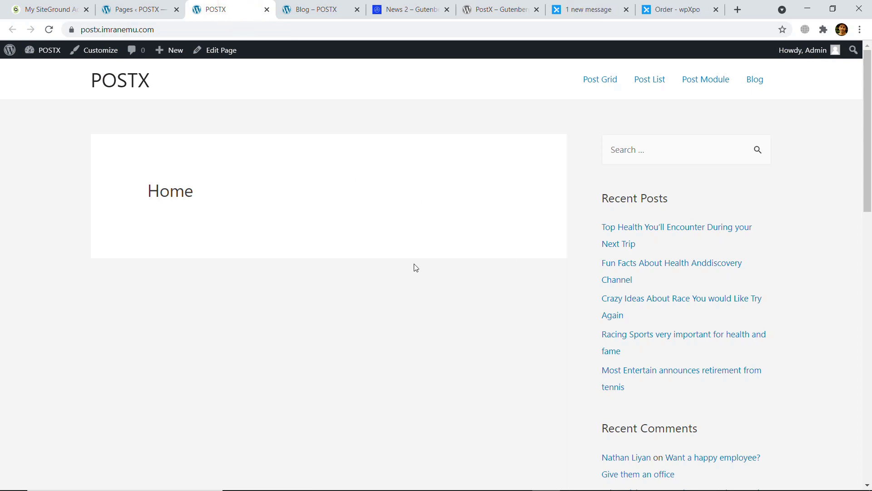
Step: Return to the pages list and open the Home front page for editing in a new browser tab
{"action": "left_click", "coordinate": [125, 3]}
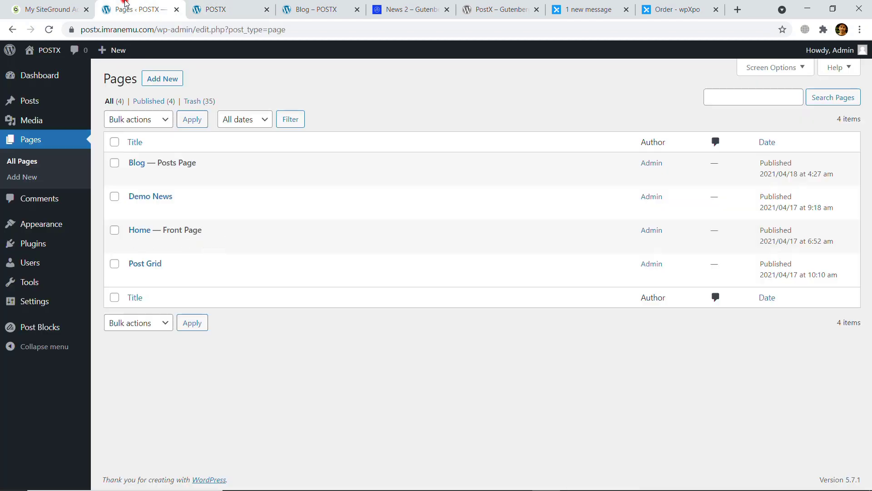
{"action": "left_click", "coordinate": [256, 248]}
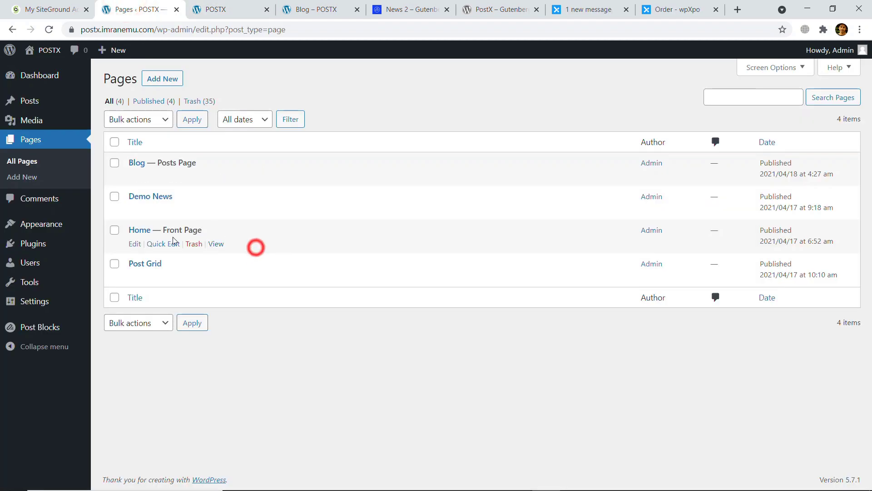
{"action": "right_click", "coordinate": [134, 247]}
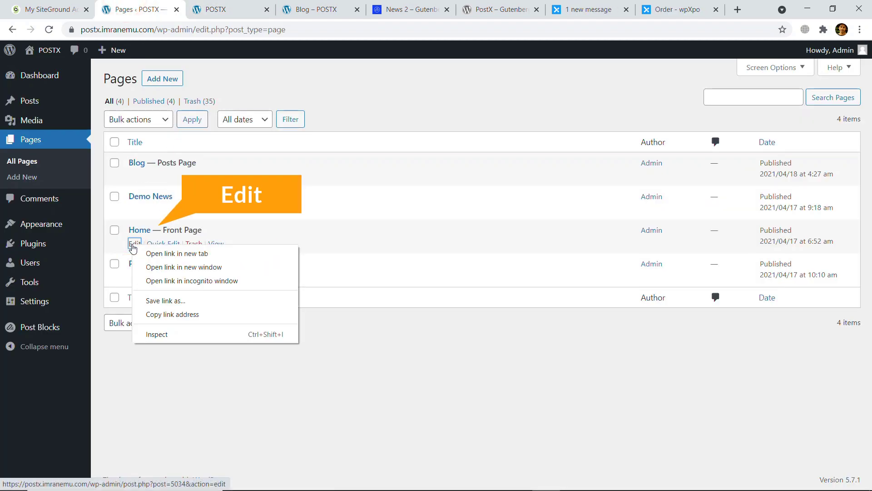
{"action": "left_click", "coordinate": [143, 253]}
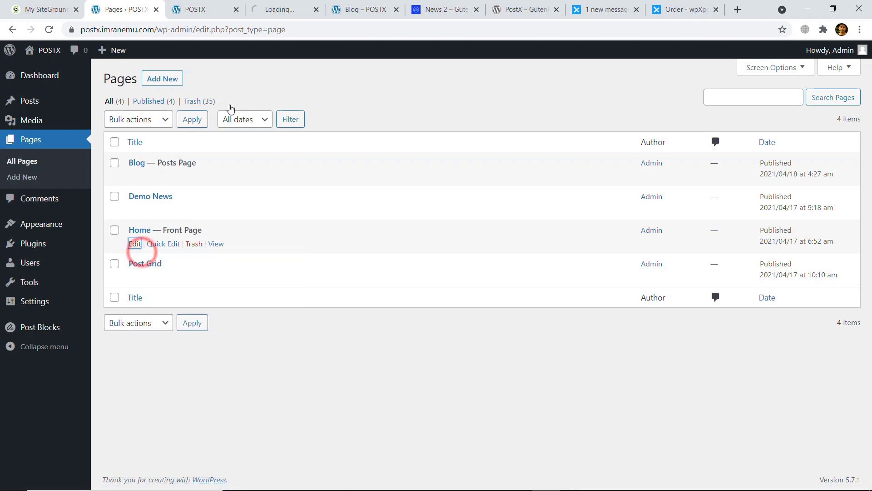
{"action": "left_click", "coordinate": [281, 13]}
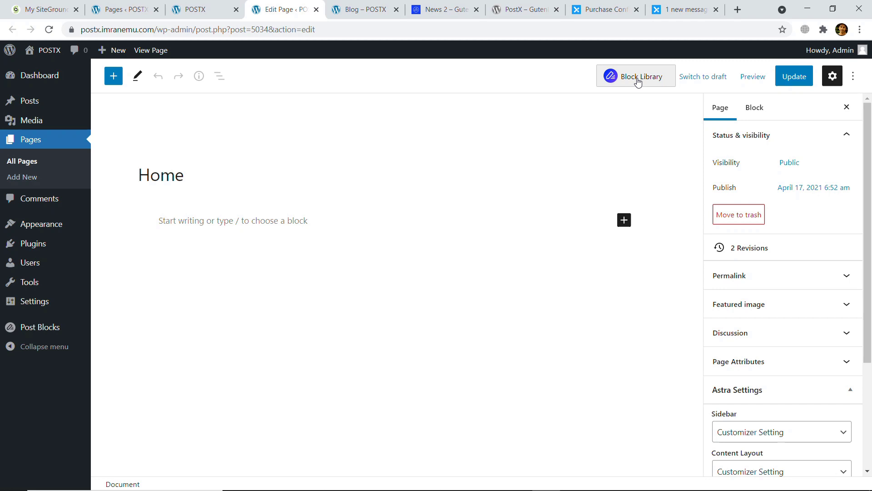
Step: Check the PostX plugin page on WordPress.org and the live Home page, and return to the Home page editor
{"action": "left_click", "coordinate": [506, 10]}
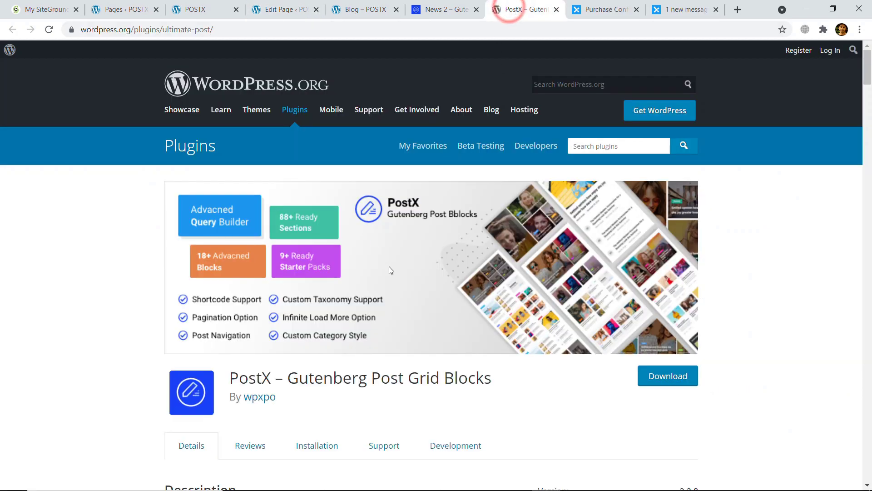
{"action": "left_click", "coordinate": [189, 9]}
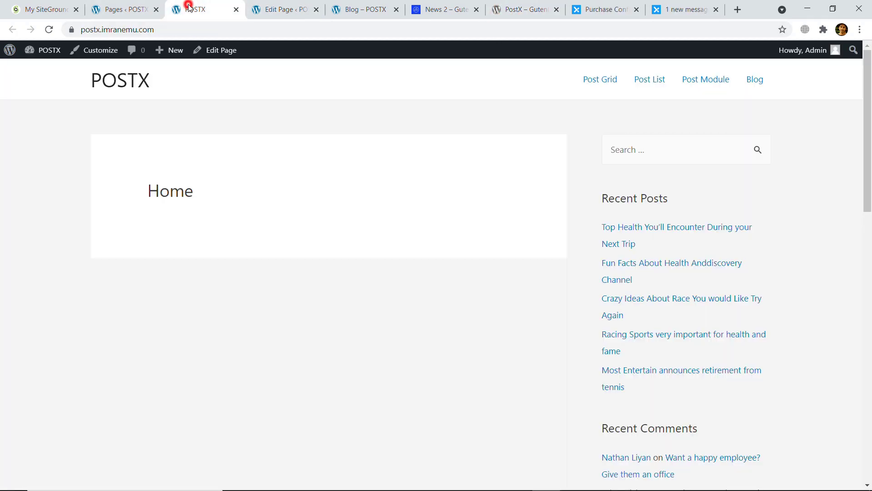
{"action": "left_click", "coordinate": [284, 8]}
Step: Open the PostX Block Library and examine the Starter Packs under the All, Free and Premium filters
{"action": "left_click", "coordinate": [633, 80]}
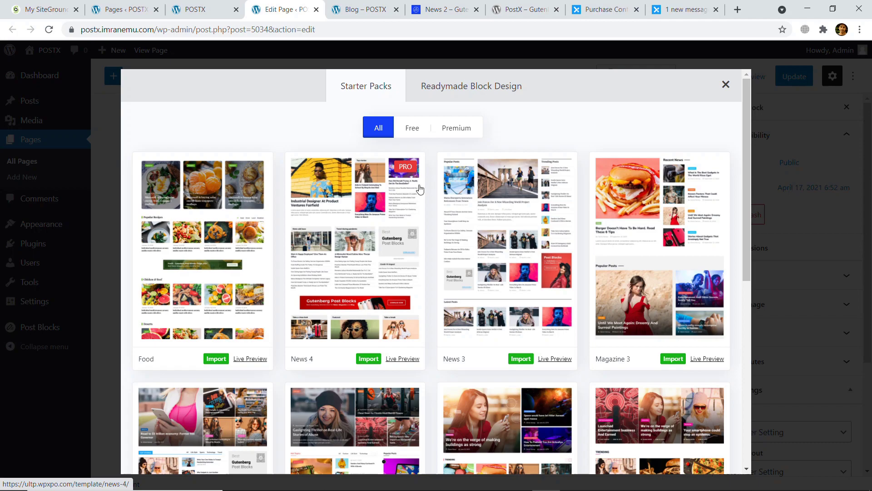
{"action": "scroll", "coordinate": [409, 186], "scroll_direction": "down", "scroll_amount": 8}
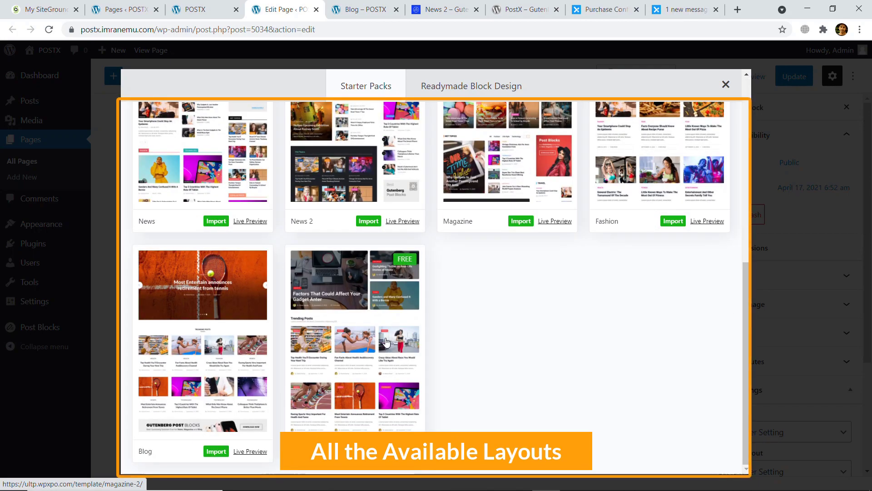
{"action": "scroll", "coordinate": [384, 345], "scroll_direction": "up", "scroll_amount": 10}
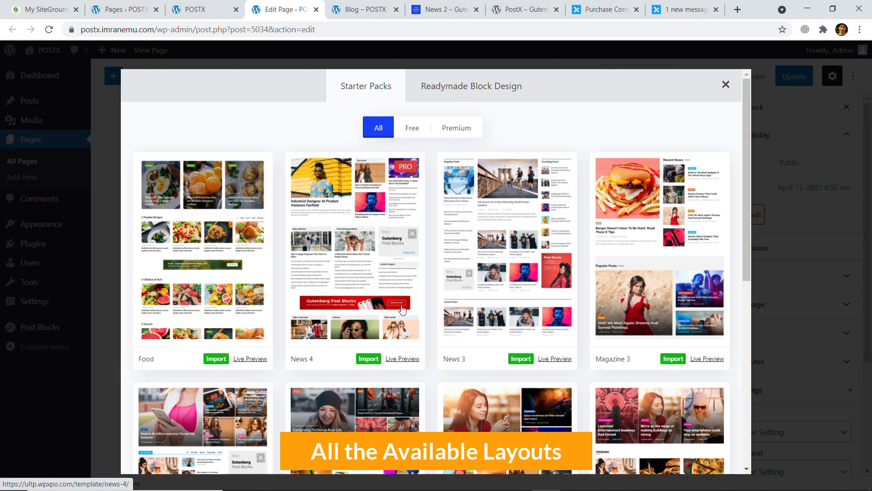
{"action": "left_click", "coordinate": [411, 131]}
{"action": "left_click", "coordinate": [452, 131]}
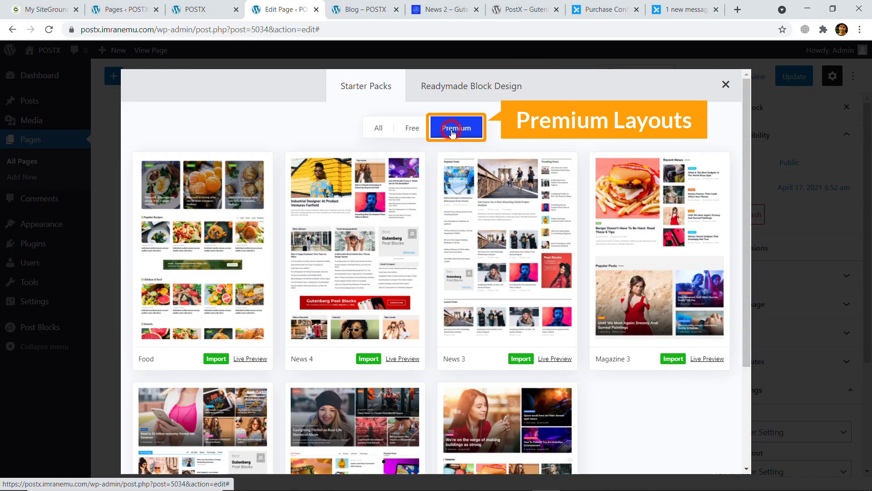
{"action": "left_click", "coordinate": [414, 133]}
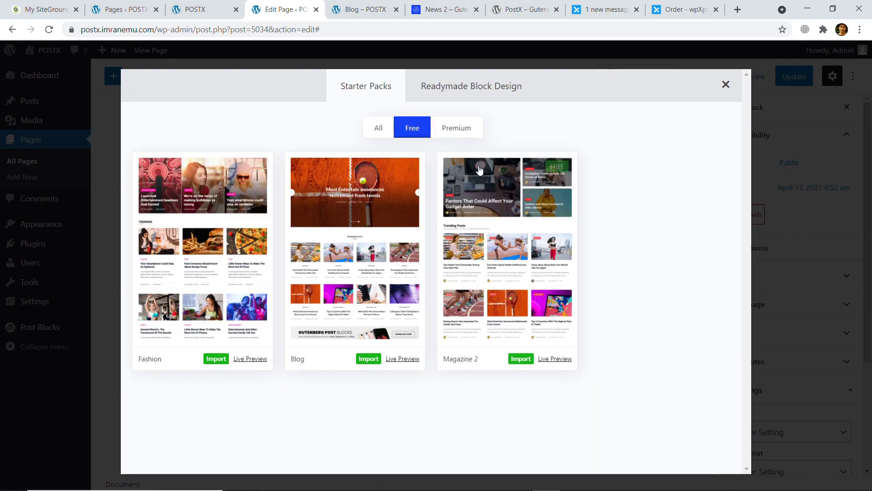
{"action": "left_click", "coordinate": [457, 130]}
{"action": "scroll", "coordinate": [468, 220], "scroll_direction": "down", "scroll_amount": 3}
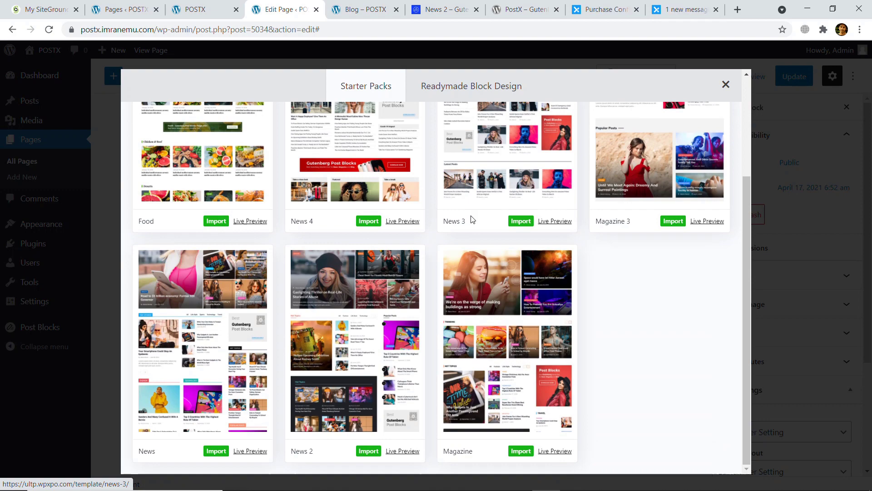
{"action": "scroll", "coordinate": [468, 220], "scroll_direction": "up", "scroll_amount": 3}
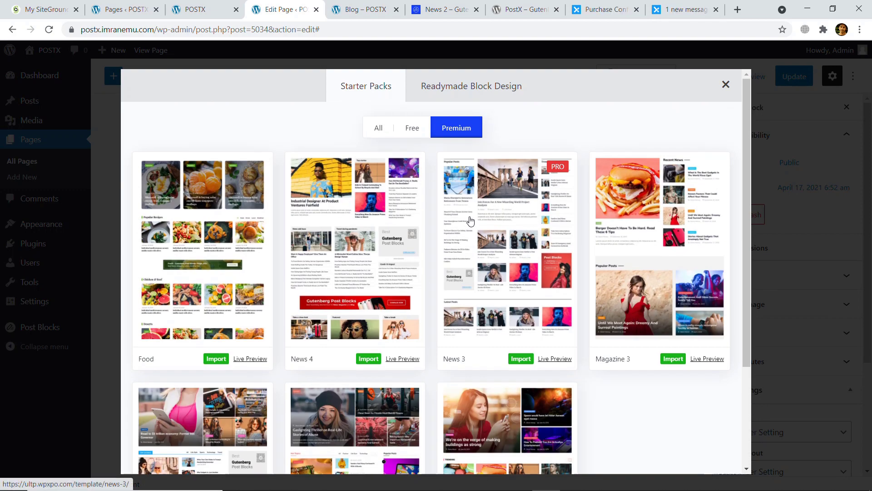
{"action": "scroll", "coordinate": [470, 225], "scroll_direction": "down", "scroll_amount": 3}
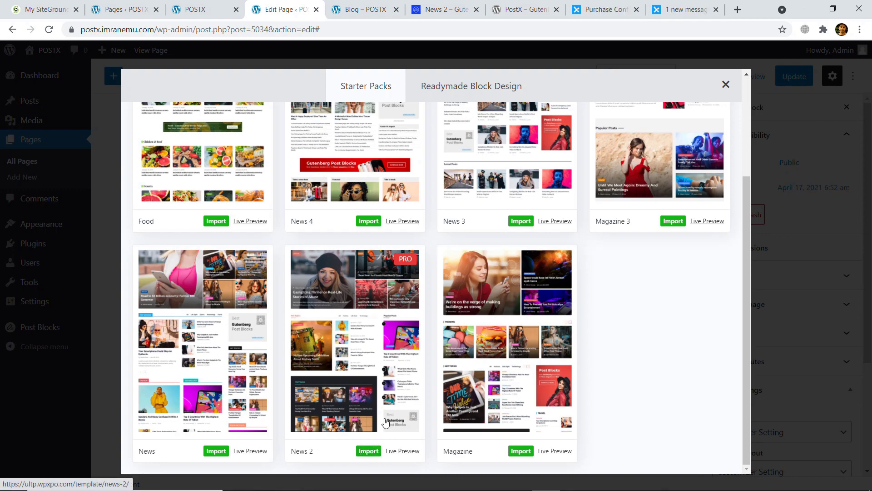
{"action": "scroll", "coordinate": [356, 267], "scroll_direction": "up", "scroll_amount": 3}
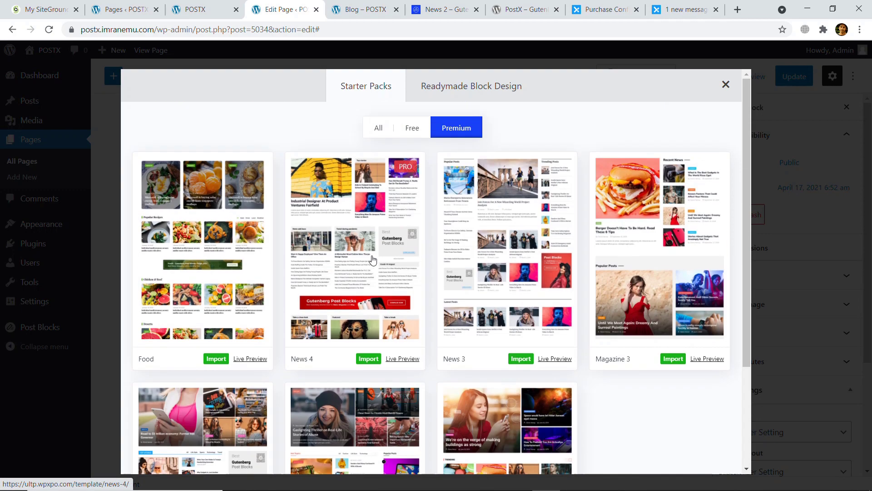
Step: Examine the Readymade Block Designs in the library, comparing the free designs and browsing through the full premium collection
{"action": "left_click", "coordinate": [480, 89]}
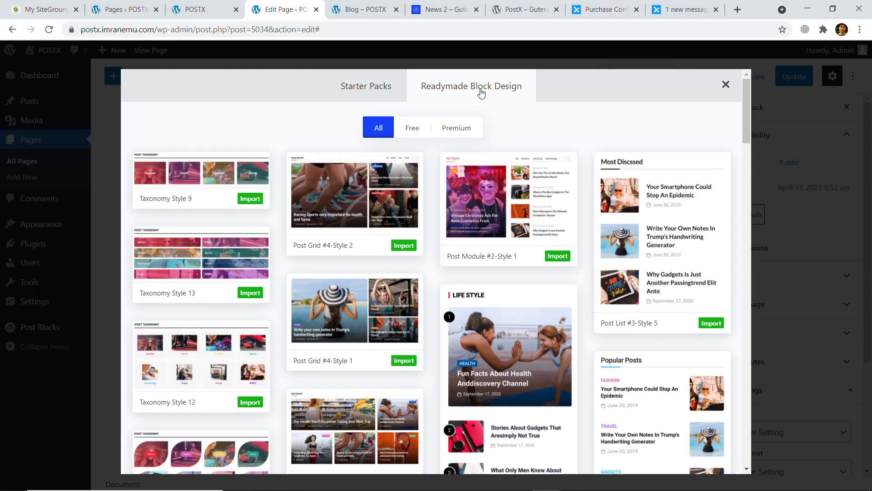
{"action": "left_click", "coordinate": [412, 129]}
{"action": "left_click", "coordinate": [457, 128]}
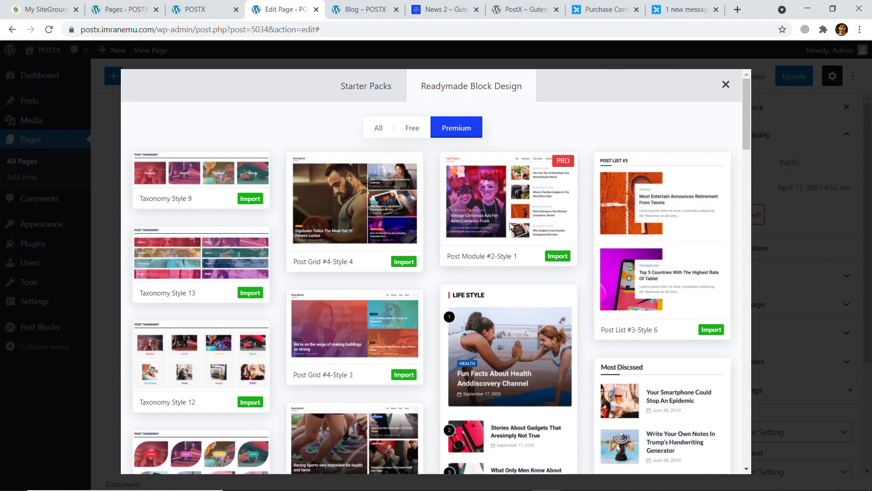
{"action": "scroll", "coordinate": [376, 260], "scroll_direction": "down", "scroll_amount": 14}
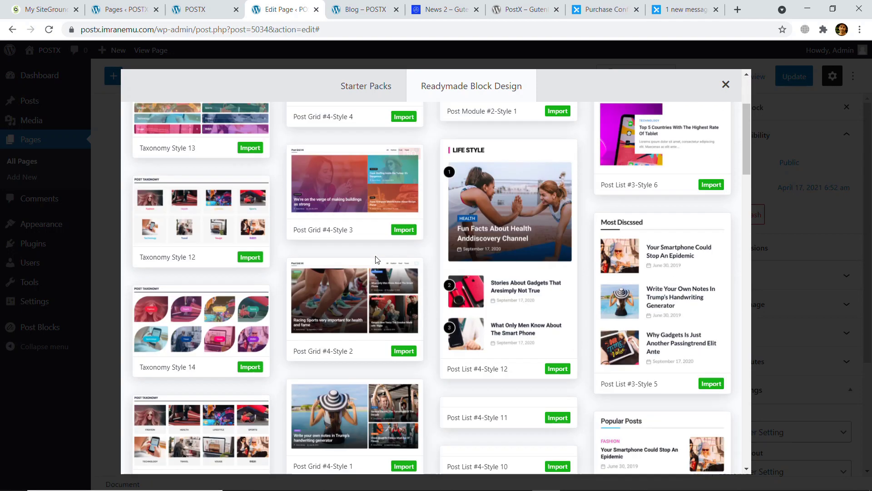
{"action": "scroll", "coordinate": [378, 264], "scroll_direction": "down", "scroll_amount": 15}
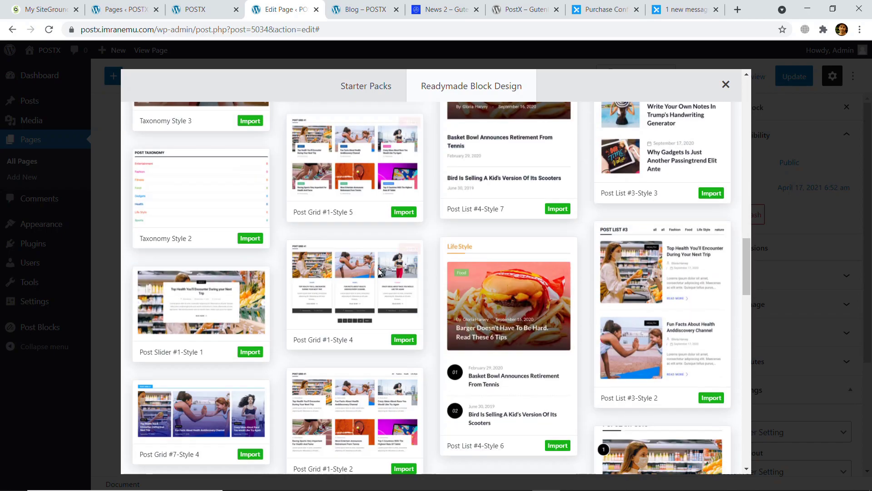
{"action": "scroll", "coordinate": [379, 276], "scroll_direction": "down", "scroll_amount": 15}
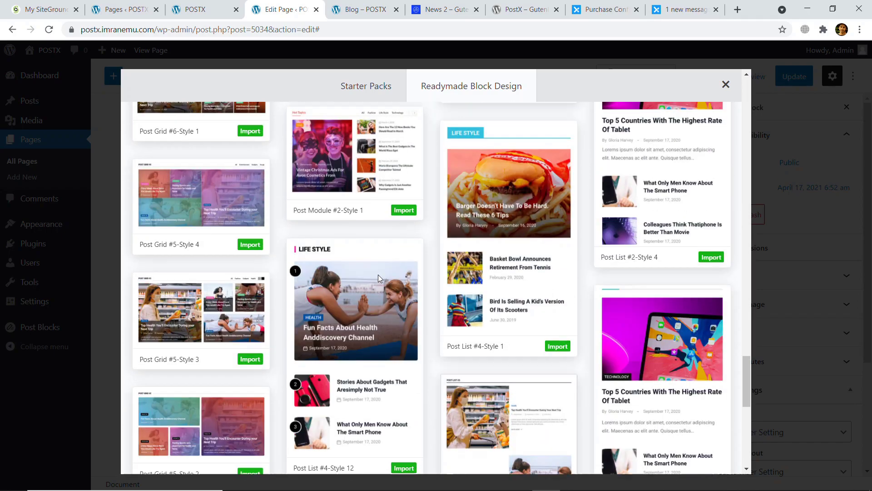
{"action": "scroll", "coordinate": [379, 282], "scroll_direction": "down", "scroll_amount": 3}
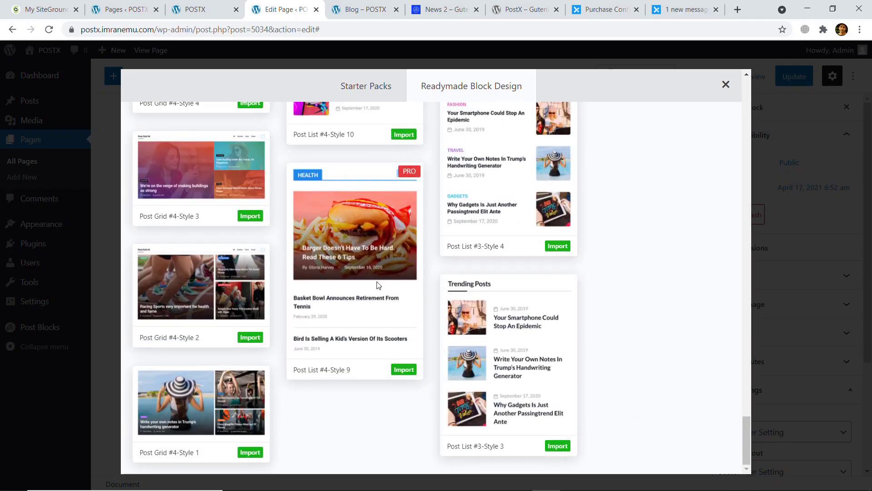
{"action": "scroll", "coordinate": [378, 284], "scroll_direction": "up", "scroll_amount": 15}
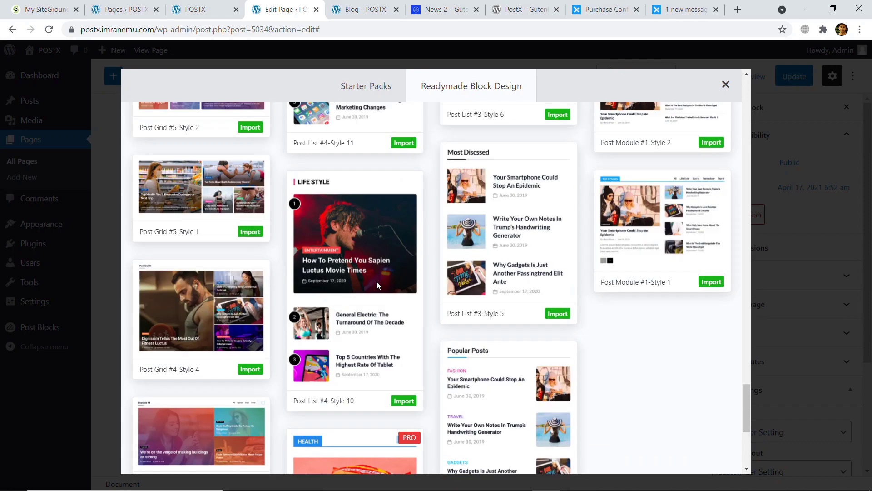
{"action": "scroll", "coordinate": [377, 284], "scroll_direction": "up", "scroll_amount": 15}
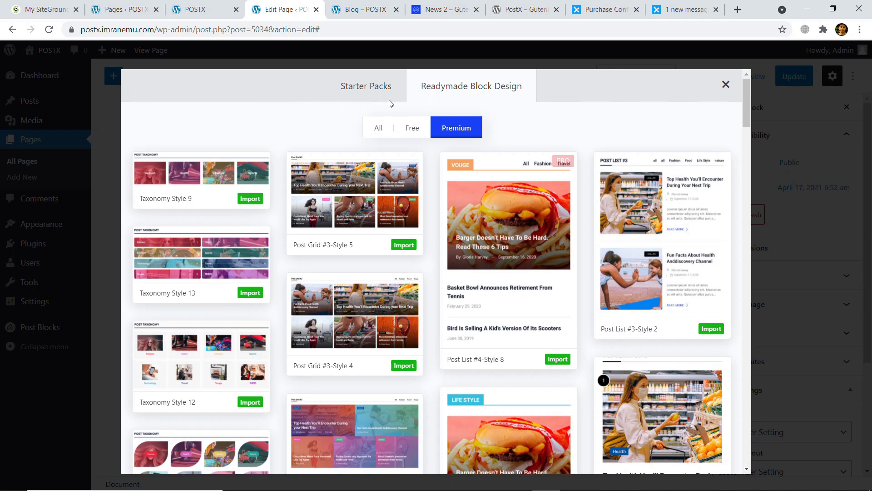
Step: Filter the Starter Packs to Premium, open the News 2 live preview in a new browser tab, and return to the library
{"action": "left_click", "coordinate": [366, 86]}
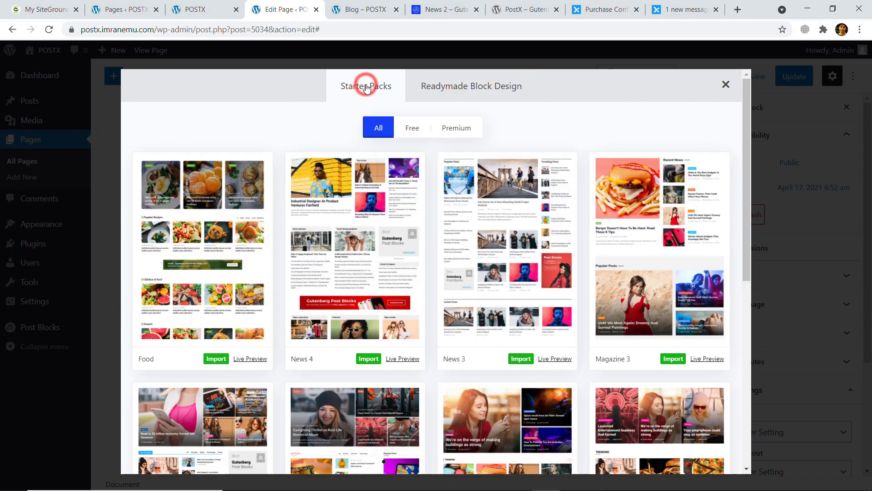
{"action": "left_click", "coordinate": [454, 129]}
{"action": "scroll", "coordinate": [428, 236], "scroll_direction": "down", "scroll_amount": 3}
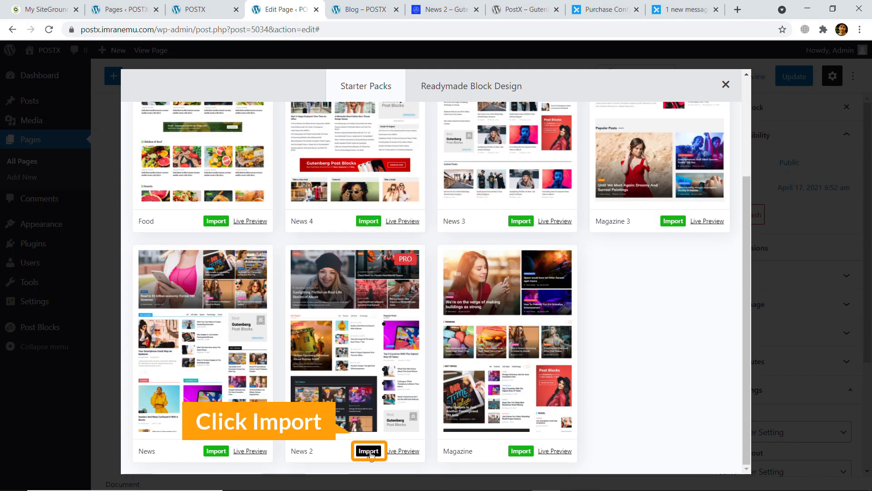
{"action": "right_click", "coordinate": [402, 454]}
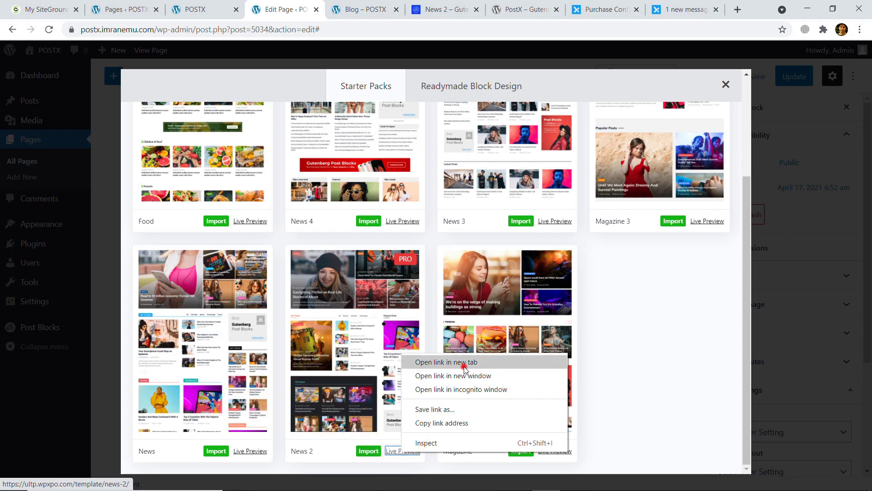
{"action": "left_click", "coordinate": [462, 364]}
{"action": "left_click", "coordinate": [336, 10]}
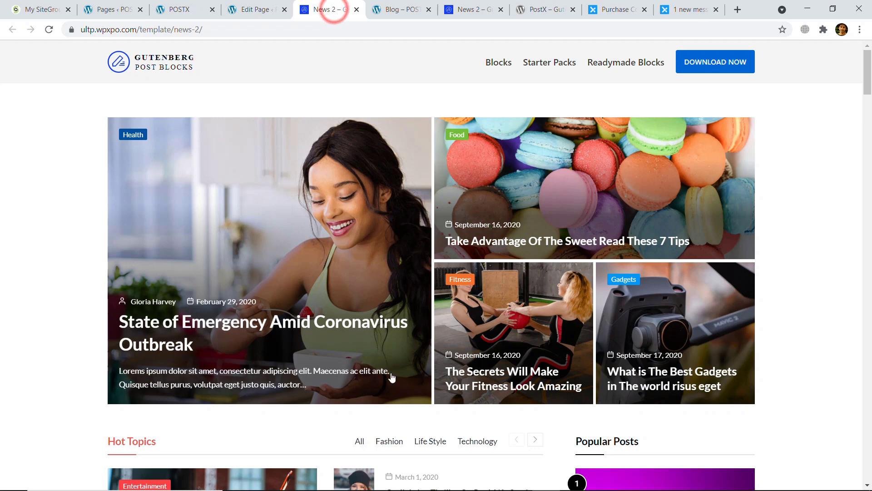
{"action": "left_click", "coordinate": [255, 10]}
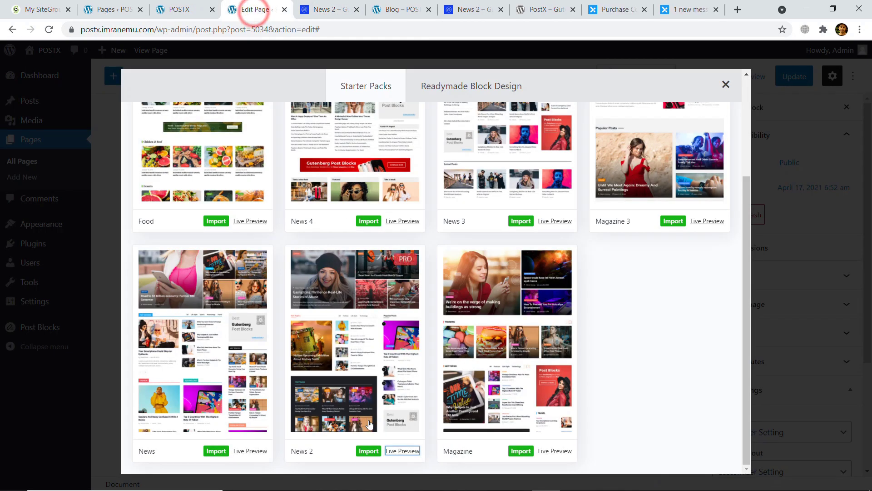
Step: Import the News 2 starter pack into the Home page, review the imported layout down to its end, and update the page
{"action": "left_click", "coordinate": [373, 451]}
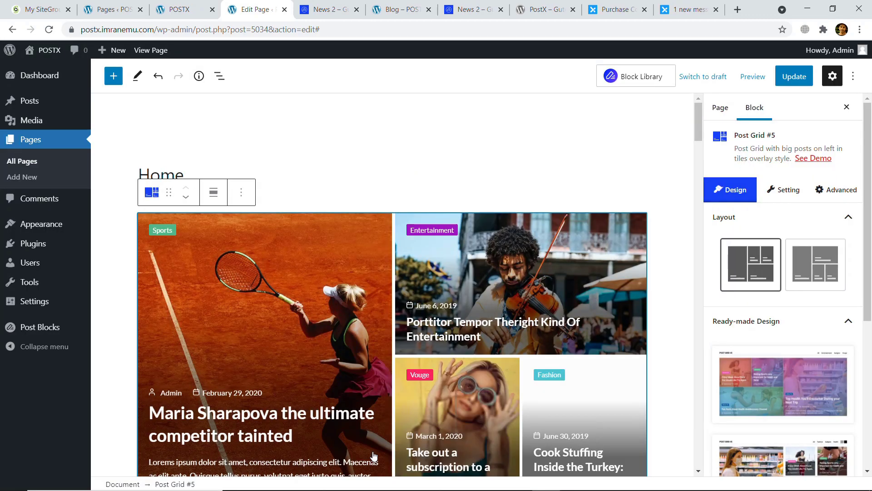
{"action": "scroll", "coordinate": [379, 227], "scroll_direction": "down", "scroll_amount": 7}
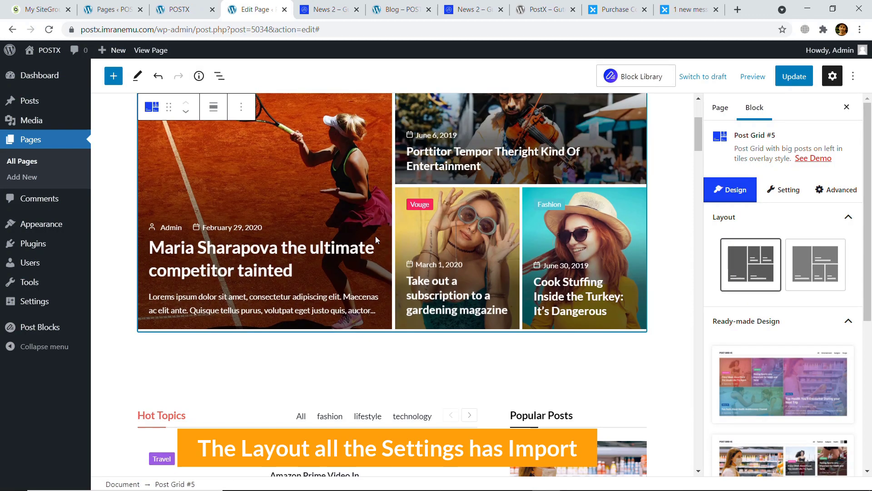
{"action": "scroll", "coordinate": [366, 291], "scroll_direction": "down", "scroll_amount": 12}
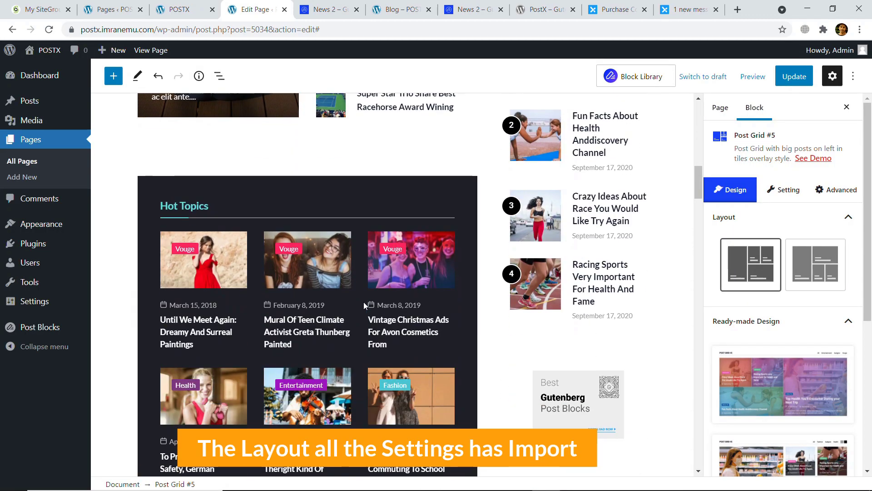
{"action": "scroll", "coordinate": [363, 304], "scroll_direction": "down", "scroll_amount": 15}
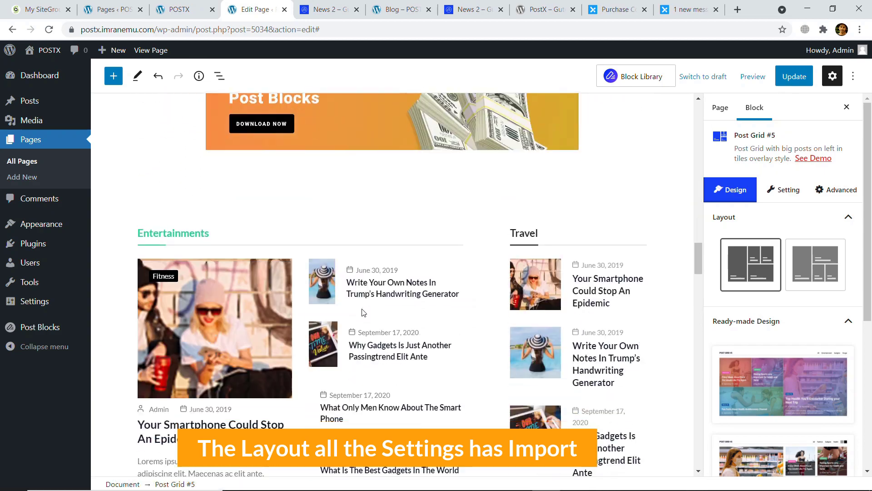
{"action": "scroll", "coordinate": [362, 313], "scroll_direction": "down", "scroll_amount": 16}
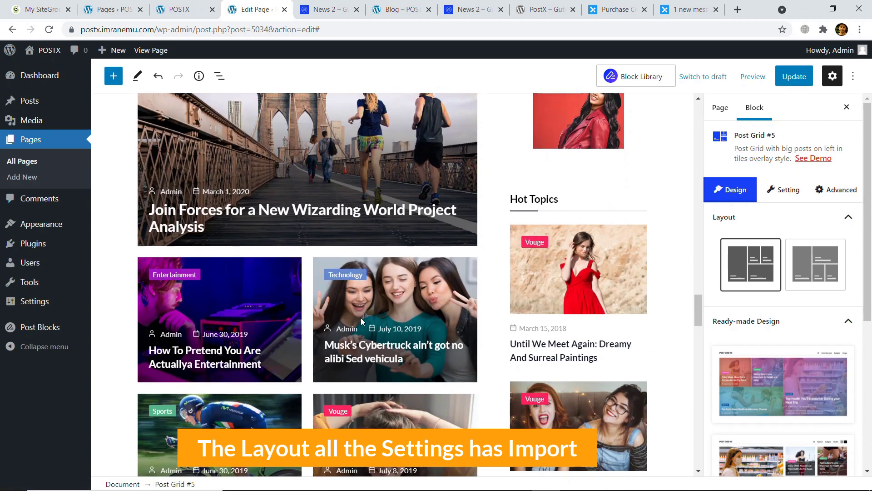
{"action": "scroll", "coordinate": [362, 323], "scroll_direction": "down", "scroll_amount": 16}
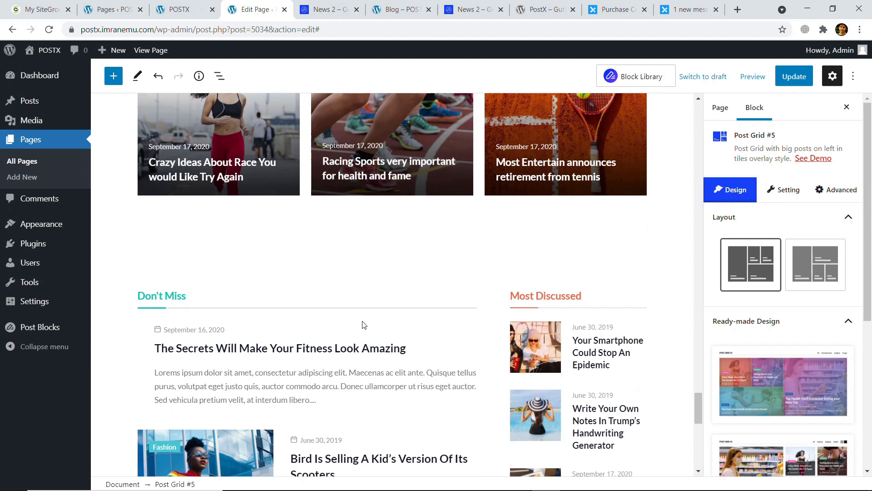
{"action": "scroll", "coordinate": [362, 324], "scroll_direction": "down", "scroll_amount": 6}
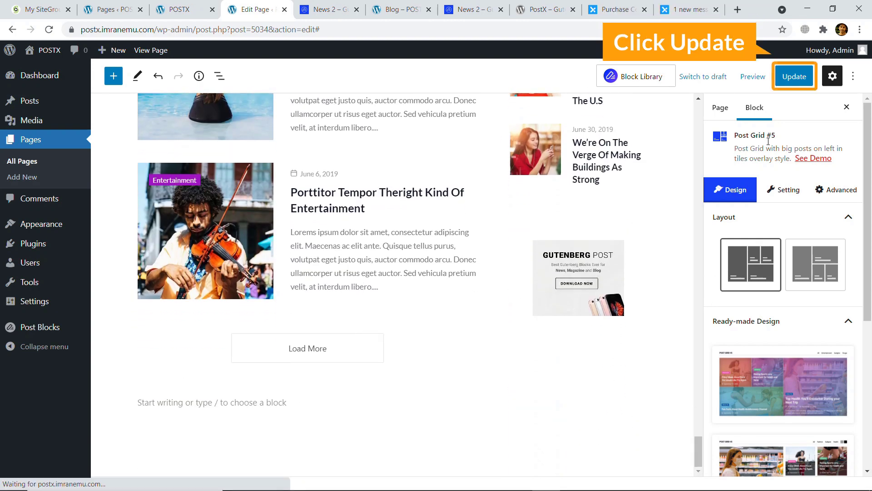
{"action": "left_click", "coordinate": [796, 79]}
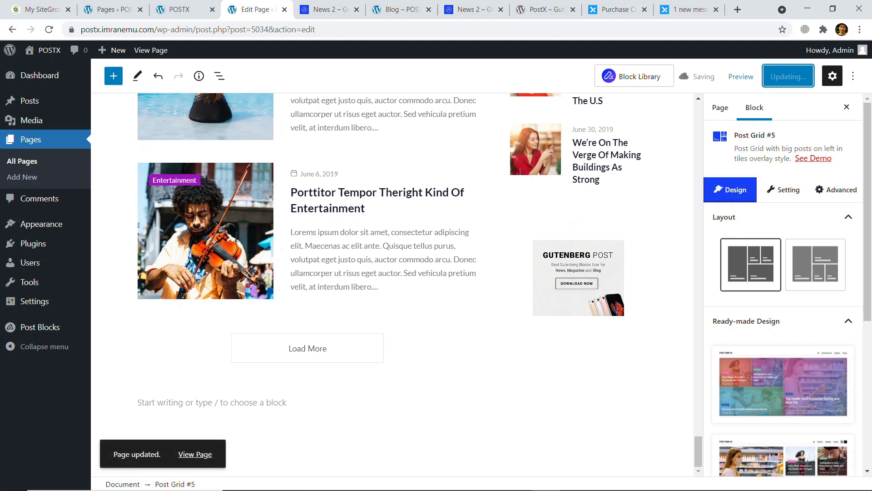
Step: Reload the live Home page and check how the imported layout displays beside the sidebar
{"action": "left_click", "coordinate": [198, 5]}
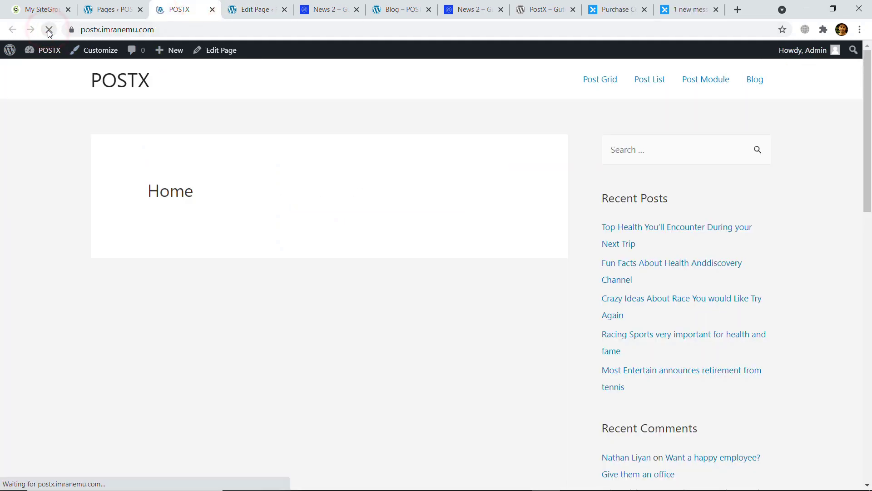
{"action": "scroll", "coordinate": [367, 287], "scroll_direction": "down", "scroll_amount": 10}
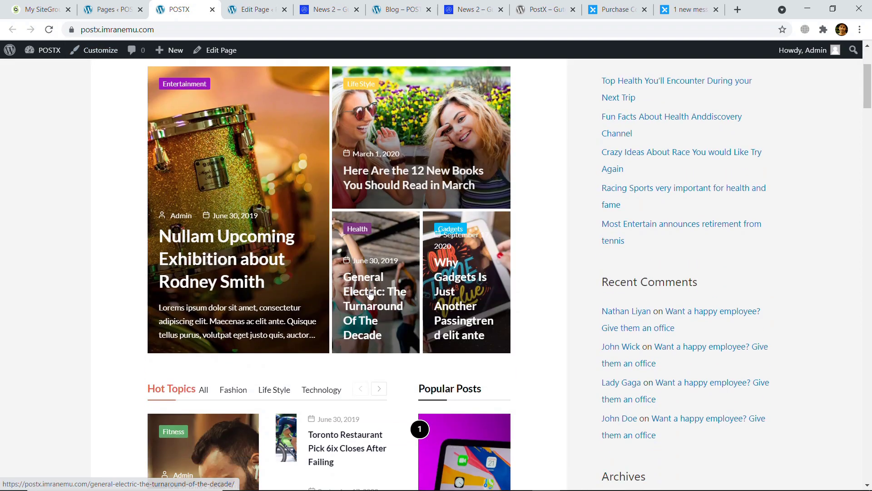
{"action": "scroll", "coordinate": [369, 293], "scroll_direction": "up", "scroll_amount": 10}
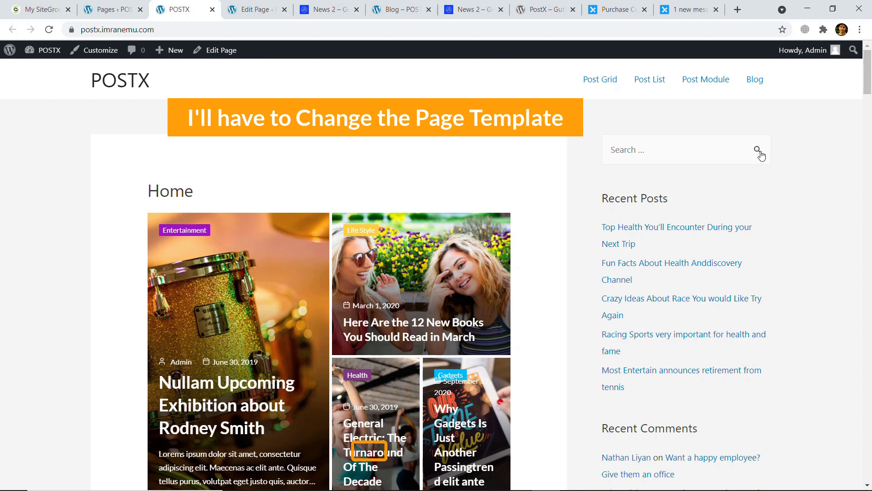
Step: Set the Home page's template to PostX Template in its page attributes and update the page
{"action": "left_click", "coordinate": [255, 10]}
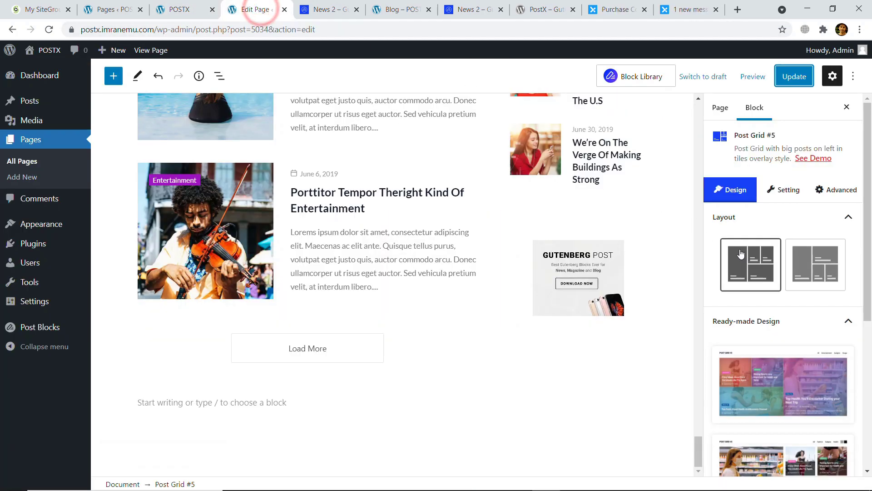
{"action": "scroll", "coordinate": [753, 248], "scroll_direction": "up", "scroll_amount": 2}
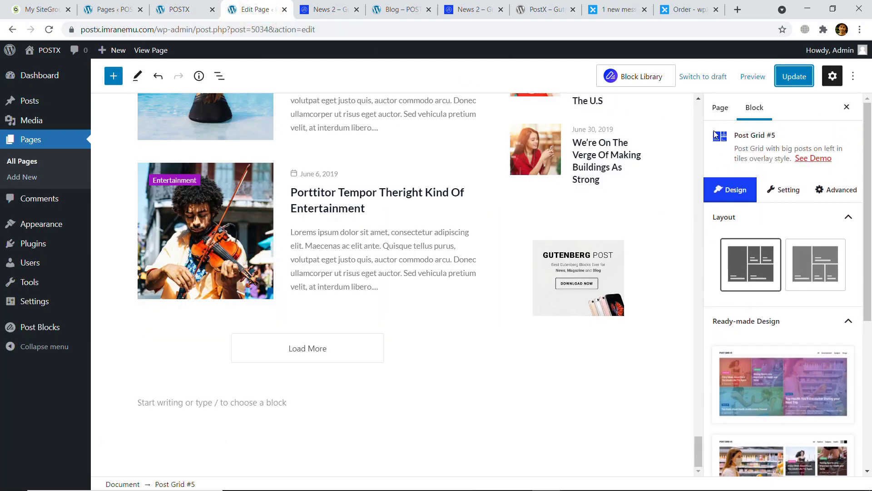
{"action": "left_click", "coordinate": [720, 108]}
{"action": "scroll", "coordinate": [752, 318], "scroll_direction": "down", "scroll_amount": 4}
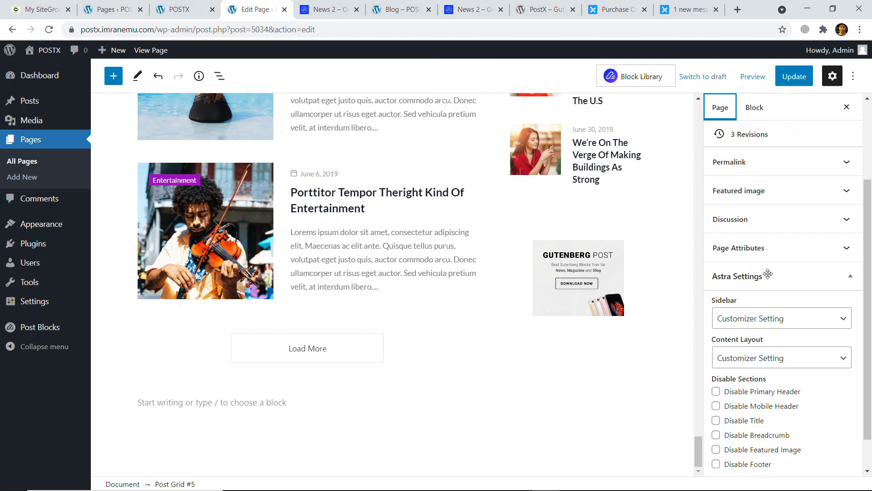
{"action": "left_click", "coordinate": [771, 251]}
{"action": "left_click", "coordinate": [788, 286]}
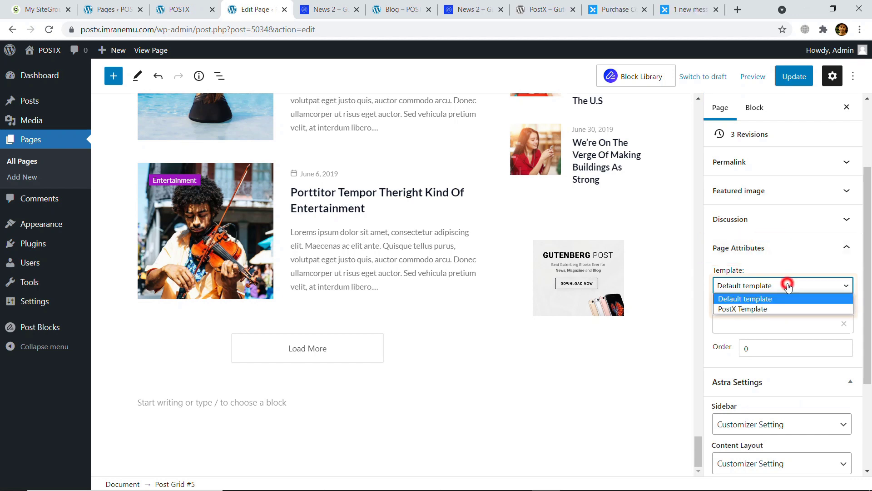
{"action": "left_click", "coordinate": [766, 311]}
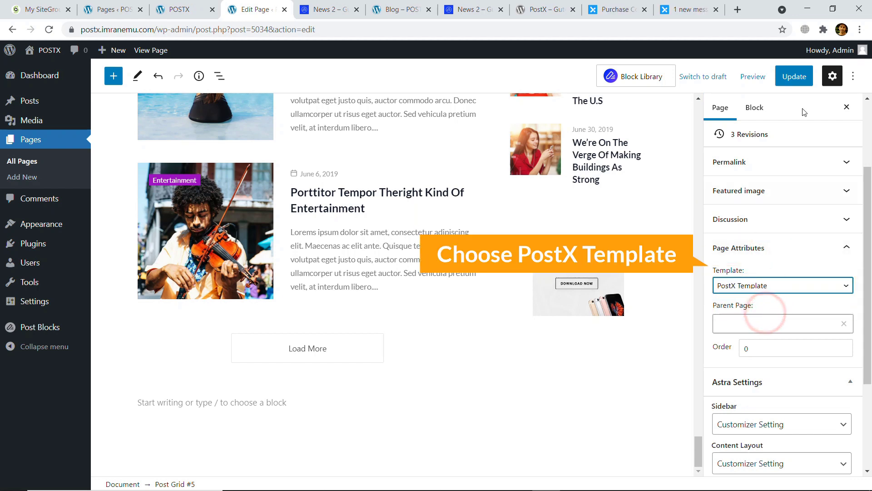
{"action": "left_click", "coordinate": [794, 76]}
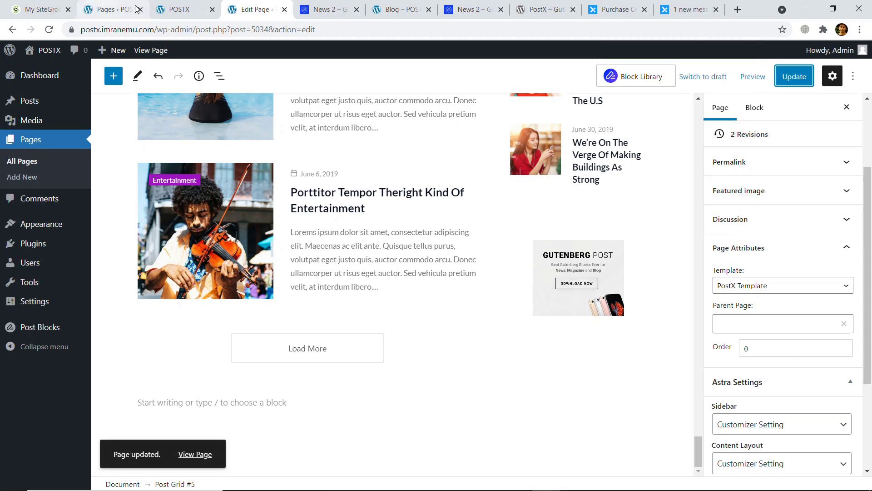
Step: Check the live Home page with the PostX Template applied, looking through its post sections down to Entertainments and Travel
{"action": "left_click", "coordinate": [178, 9]}
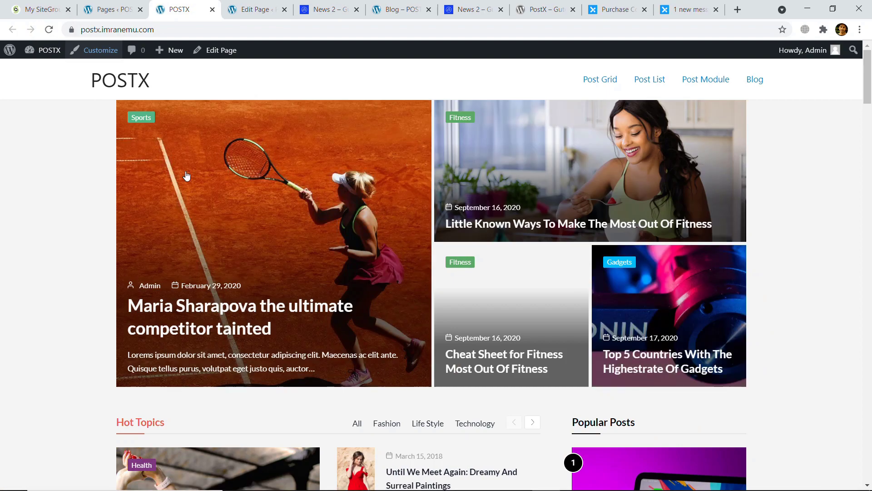
{"action": "scroll", "coordinate": [349, 256], "scroll_direction": "down", "scroll_amount": 1}
{"action": "scroll", "coordinate": [349, 256], "scroll_direction": "down", "scroll_amount": 20}
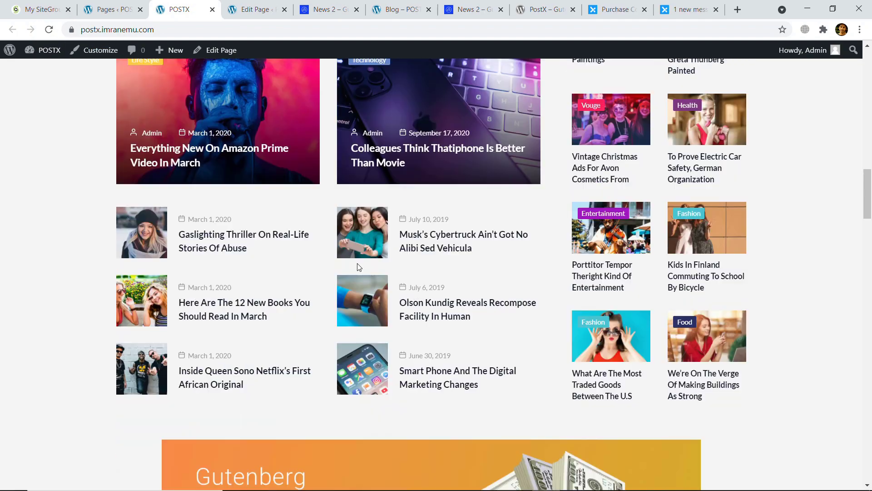
{"action": "scroll", "coordinate": [366, 274], "scroll_direction": "down", "scroll_amount": 5}
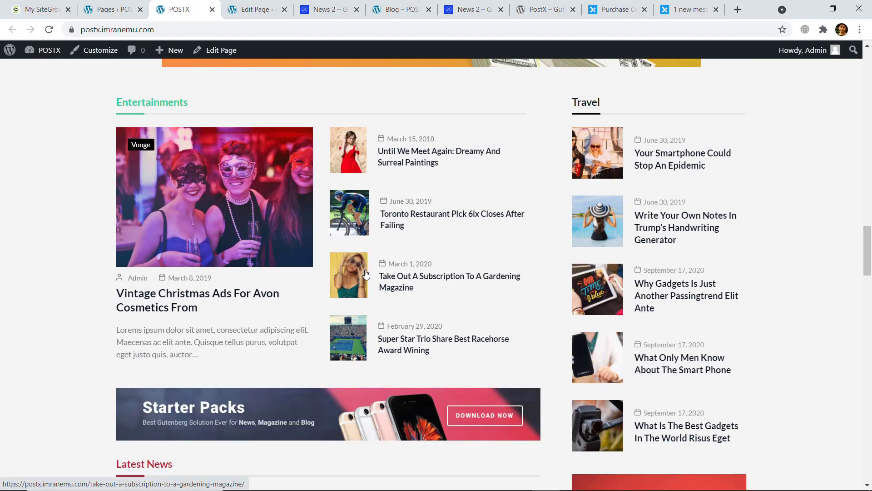
Step: Look over the PostX plugin page on WordPress.org, and return to the beginning of the live Home page
{"action": "key", "text": "ctrl+8"}
{"action": "scroll", "coordinate": [427, 268], "scroll_direction": "down", "scroll_amount": 8}
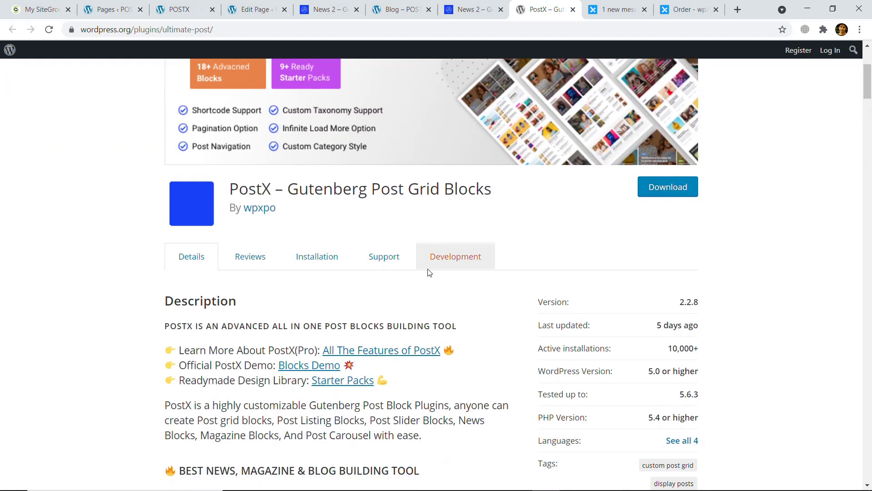
{"action": "scroll", "coordinate": [409, 256], "scroll_direction": "up", "scroll_amount": 8}
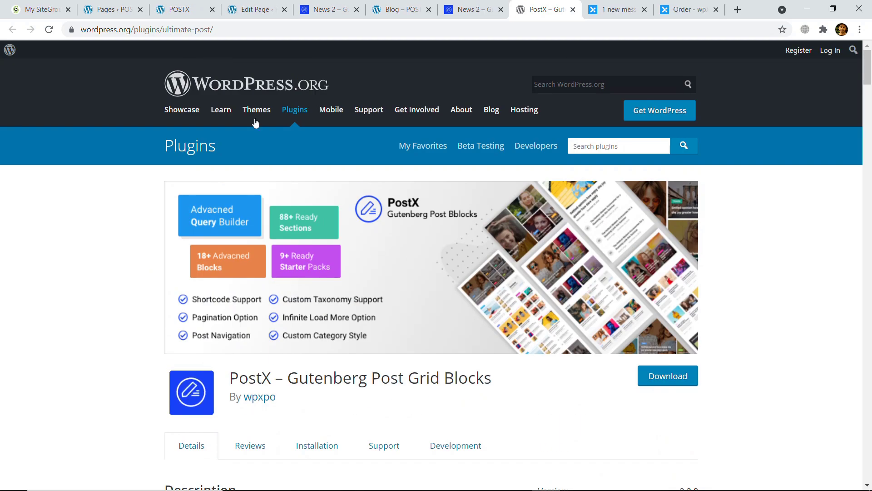
{"action": "left_click", "coordinate": [180, 9]}
{"action": "scroll", "coordinate": [253, 165], "scroll_direction": "up", "scroll_amount": 10}
{"action": "scroll", "coordinate": [262, 168], "scroll_direction": "up", "scroll_amount": 15}
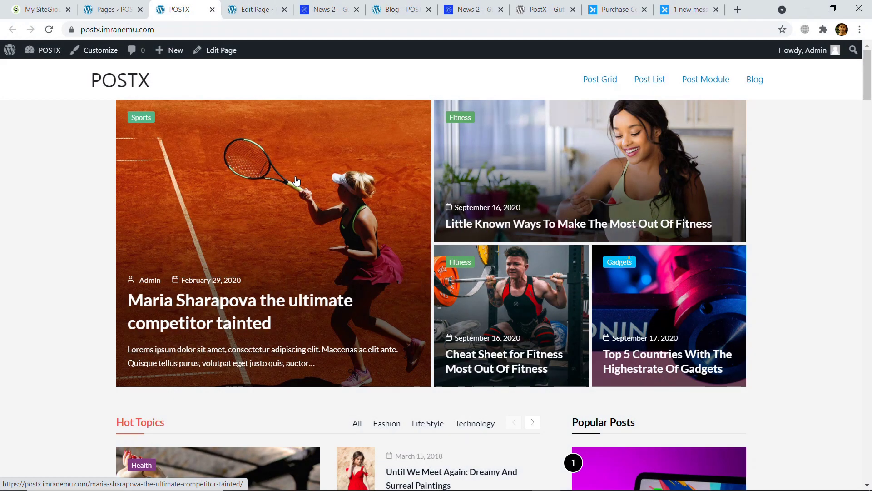
Step: Return to the Home page editor and select the Hot Topics post module below the main post grid
{"action": "left_click", "coordinate": [255, 9]}
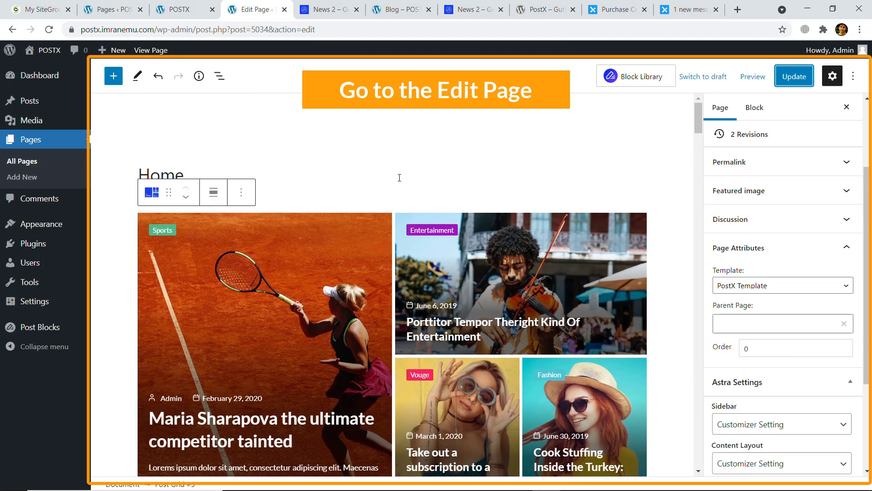
{"action": "scroll", "coordinate": [386, 179], "scroll_direction": "down", "scroll_amount": 1}
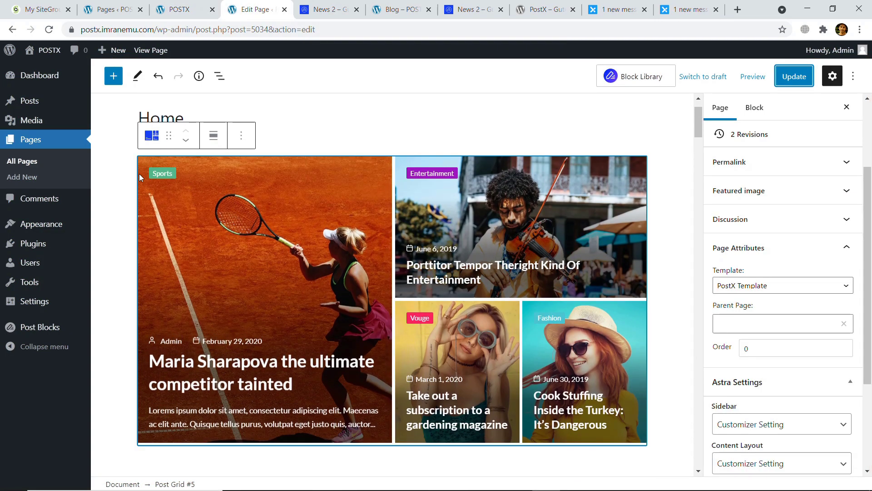
{"action": "scroll", "coordinate": [146, 194], "scroll_direction": "down", "scroll_amount": 4}
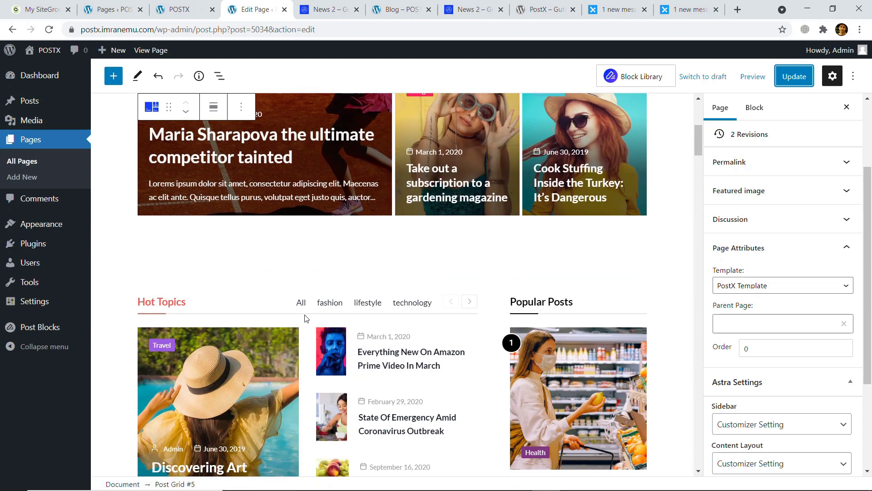
{"action": "scroll", "coordinate": [306, 321], "scroll_direction": "down", "scroll_amount": 2}
{"action": "left_click", "coordinate": [269, 287]}
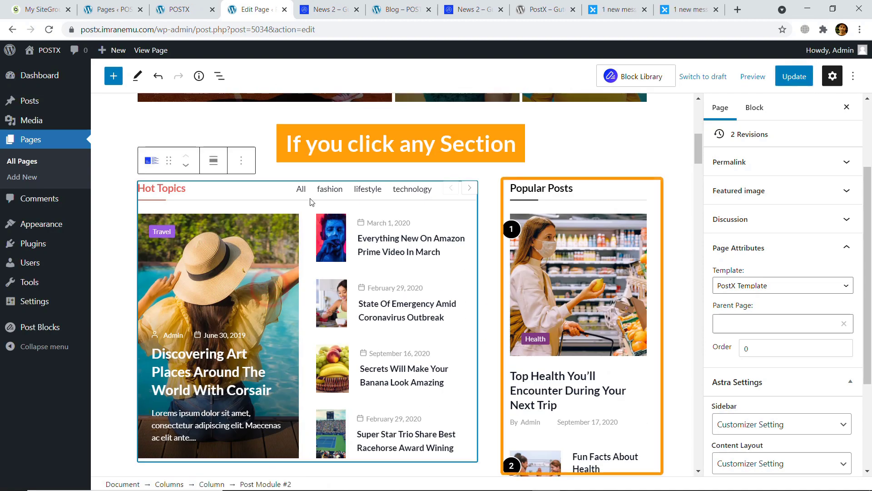
Step: Select the Popular Posts list block beside Hot Topics and look over its block settings, including layouts and ready-made designs
{"action": "left_click", "coordinate": [566, 267]}
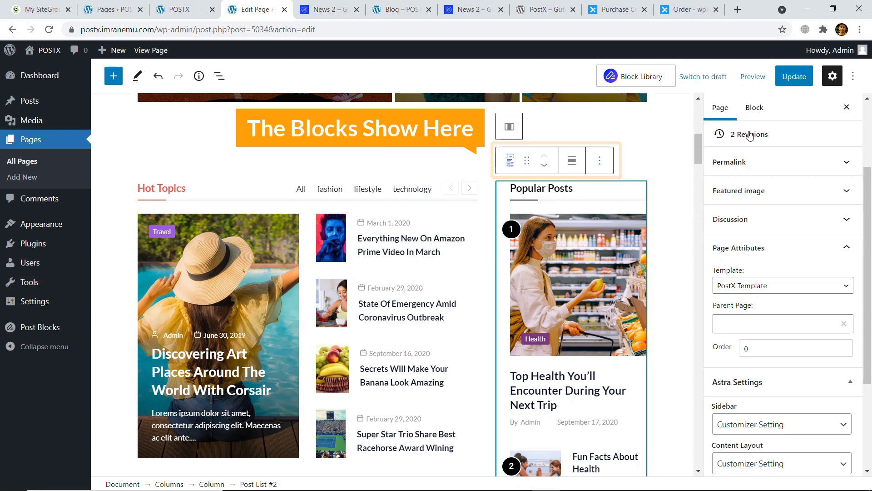
{"action": "left_click", "coordinate": [756, 109]}
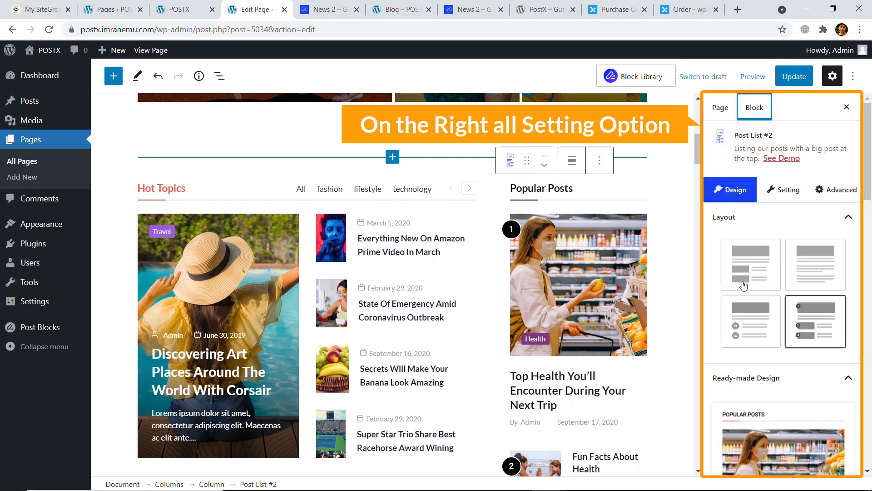
{"action": "scroll", "coordinate": [772, 345], "scroll_direction": "down", "scroll_amount": 10}
{"action": "scroll", "coordinate": [776, 351], "scroll_direction": "down", "scroll_amount": 5}
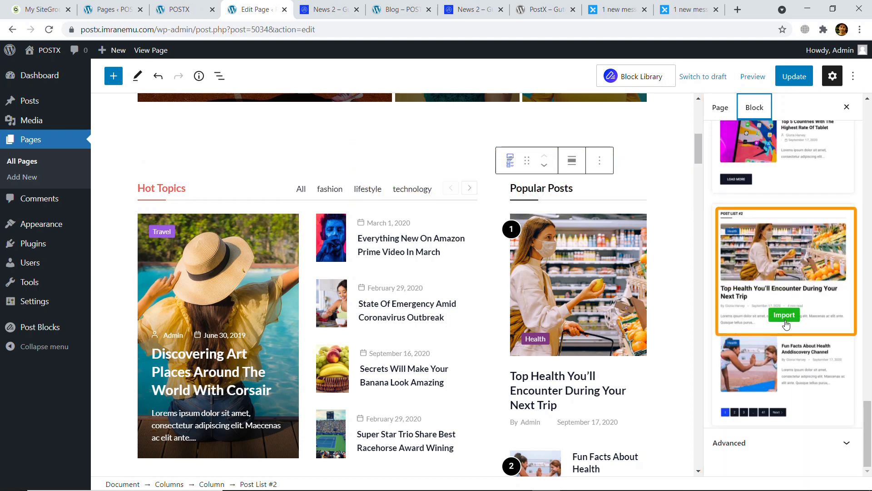
{"action": "scroll", "coordinate": [786, 324], "scroll_direction": "up", "scroll_amount": 15}
{"action": "scroll", "coordinate": [288, 198], "scroll_direction": "up", "scroll_amount": 8}
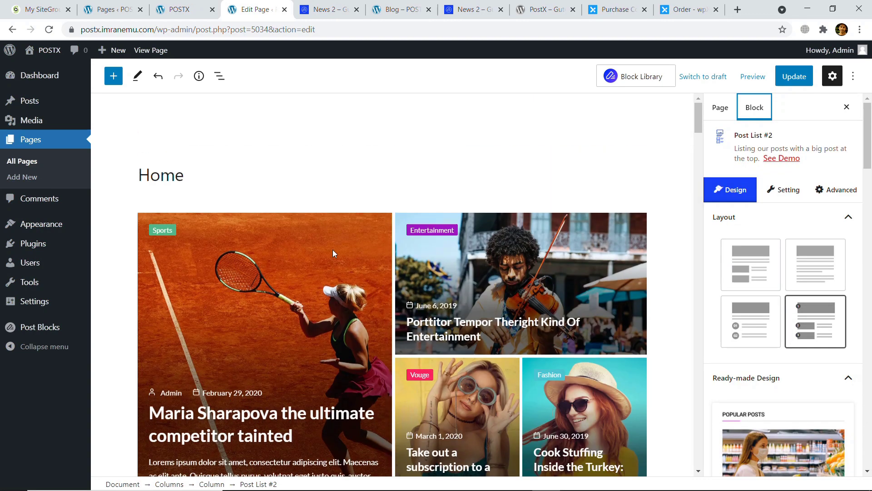
Step: Select the main post grid below the Home title and try its second layout, ending on the first layout
{"action": "scroll", "coordinate": [335, 251], "scroll_direction": "down", "scroll_amount": 1}
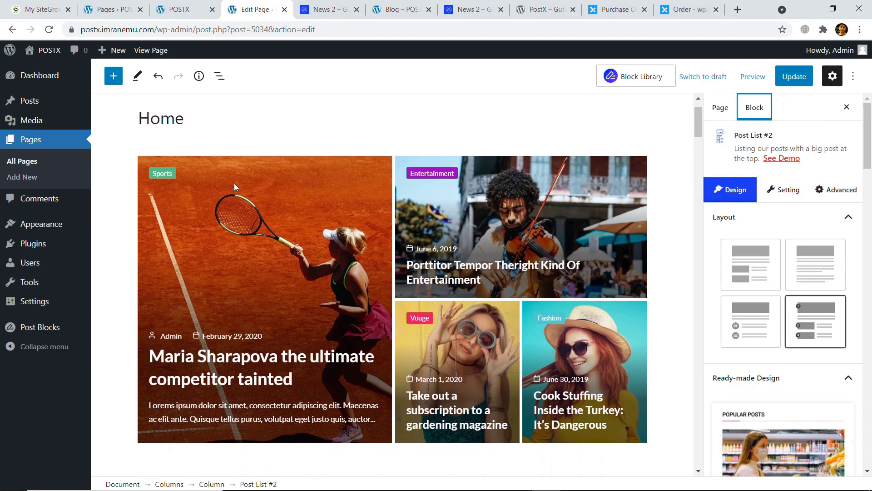
{"action": "left_click", "coordinate": [221, 212]}
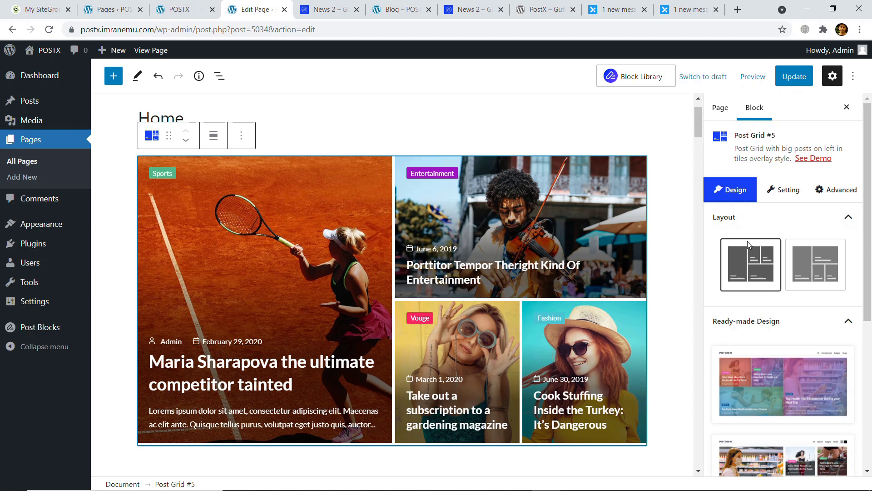
{"action": "left_click", "coordinate": [814, 274]}
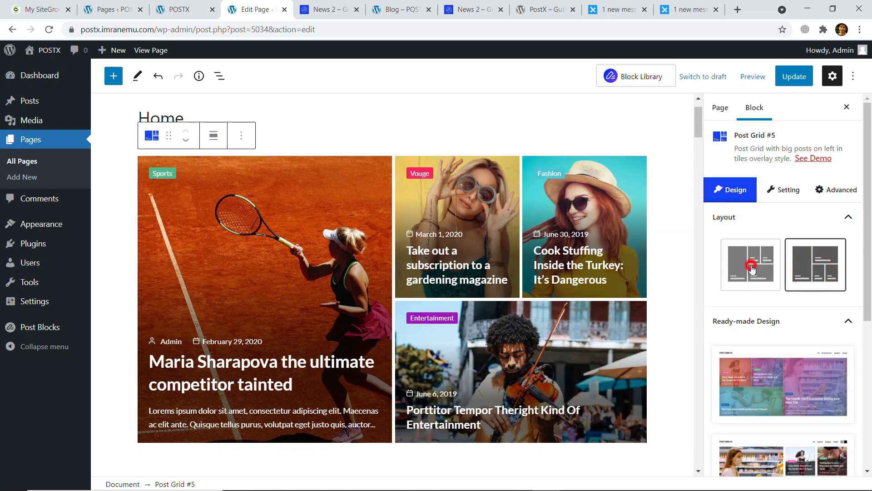
{"action": "left_click", "coordinate": [752, 268]}
{"action": "left_click", "coordinate": [800, 268]}
{"action": "left_click", "coordinate": [752, 274]}
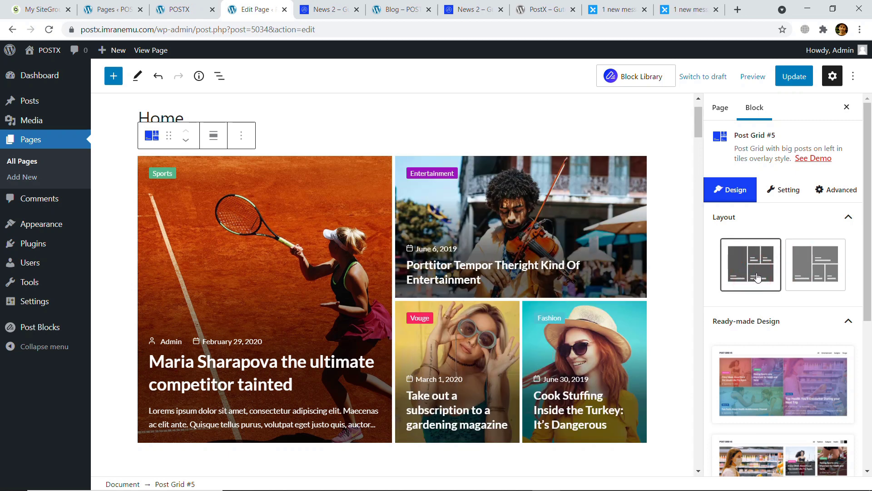
Step: Import the first ready-made Post Grid #5 design, with the multicoloured overlays, into the main post grid
{"action": "scroll", "coordinate": [762, 271], "scroll_direction": "down", "scroll_amount": 3}
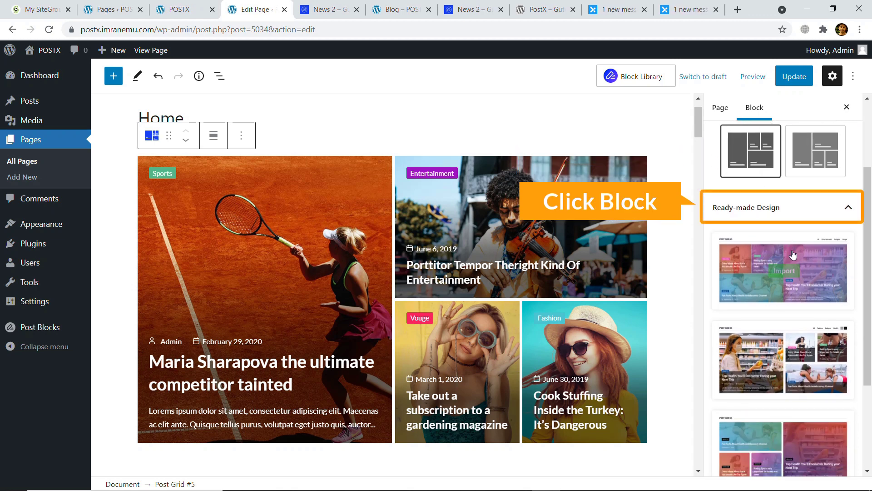
{"action": "scroll", "coordinate": [790, 294], "scroll_direction": "down", "scroll_amount": 3}
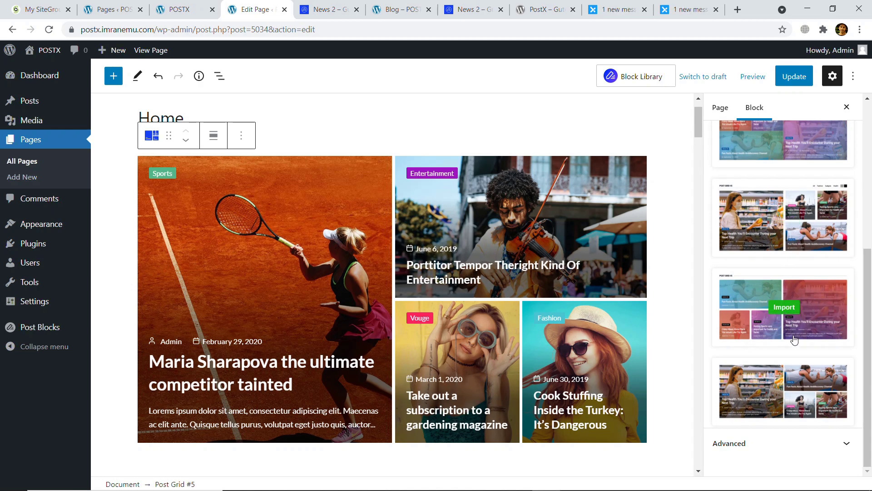
{"action": "scroll", "coordinate": [788, 373], "scroll_direction": "up", "scroll_amount": 5}
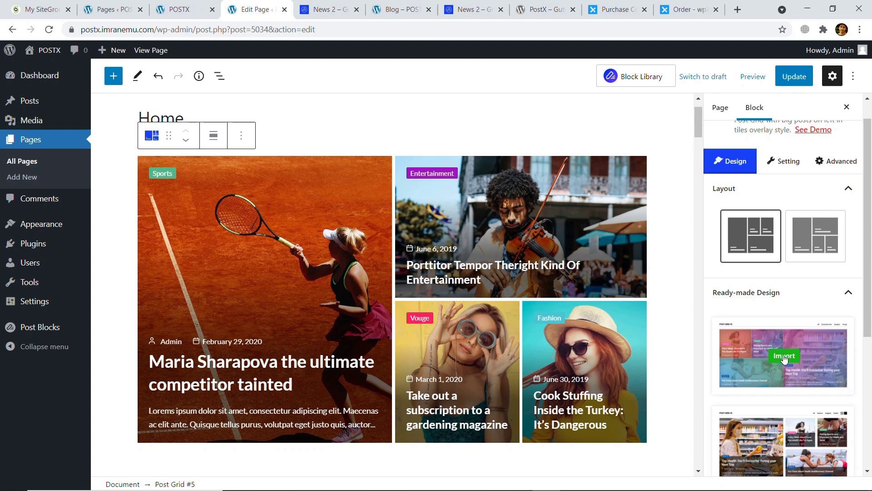
{"action": "left_click", "coordinate": [784, 356]}
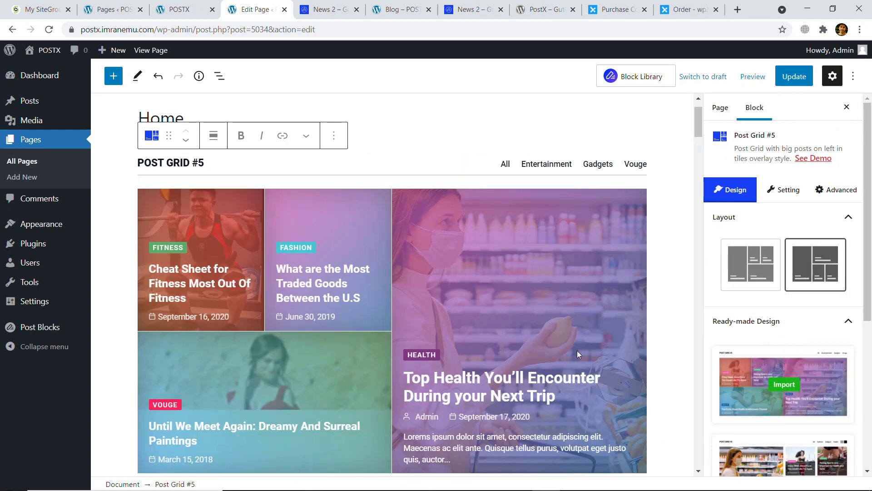
{"action": "scroll", "coordinate": [345, 307], "scroll_direction": "down", "scroll_amount": 5}
{"action": "scroll", "coordinate": [348, 302], "scroll_direction": "up", "scroll_amount": 5}
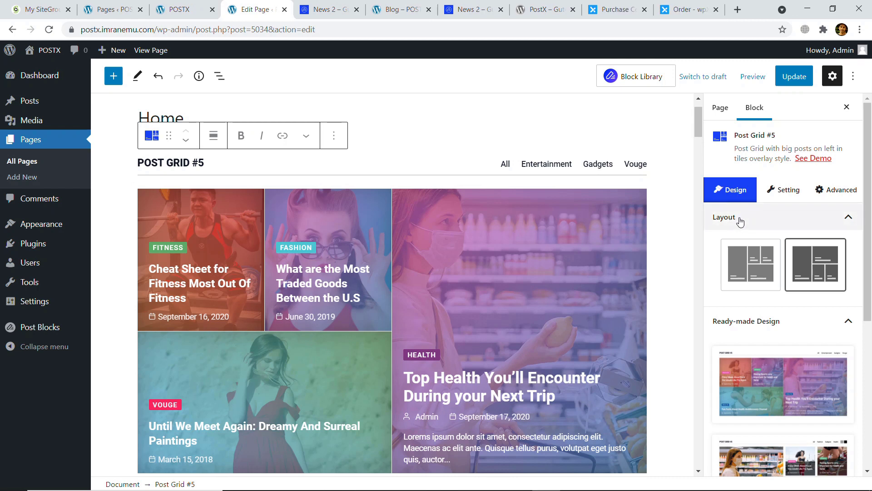
Step: Look through the post grid's other ready-made designs and its Additional CSS class(es) option
{"action": "left_click", "coordinate": [743, 328]}
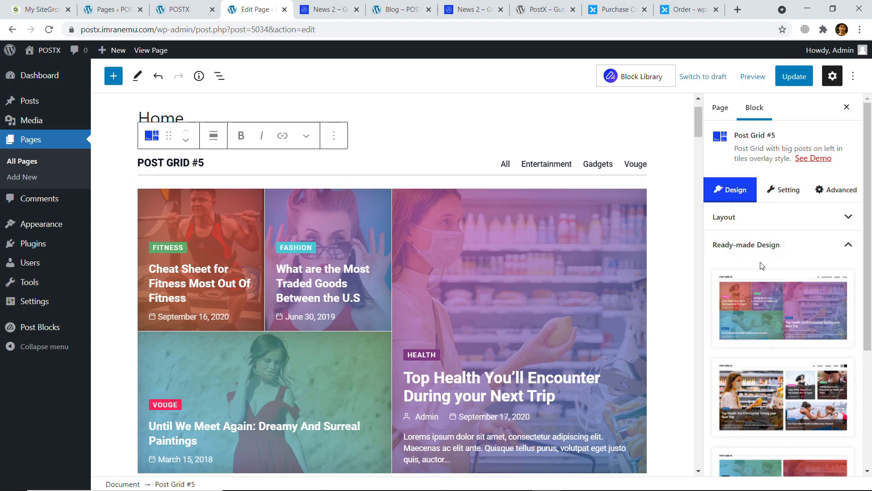
{"action": "scroll", "coordinate": [762, 266], "scroll_direction": "down", "scroll_amount": 4}
{"action": "left_click", "coordinate": [727, 444]}
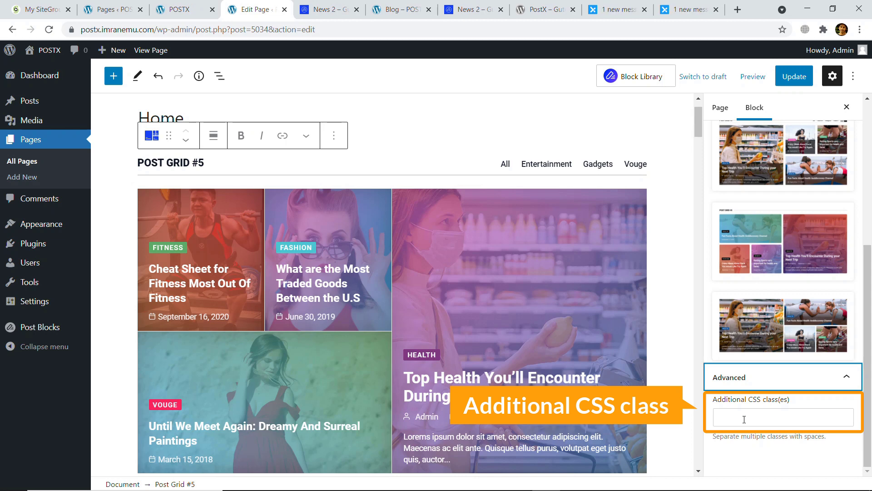
{"action": "scroll", "coordinate": [772, 287], "scroll_direction": "up", "scroll_amount": 10}
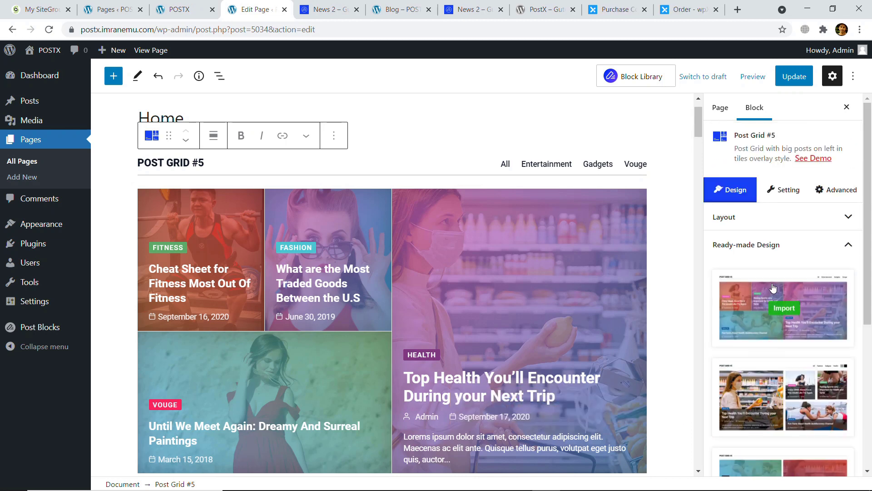
Step: Open the post grid's general settings and set the gap between posts to 0 px
{"action": "left_click", "coordinate": [782, 193]}
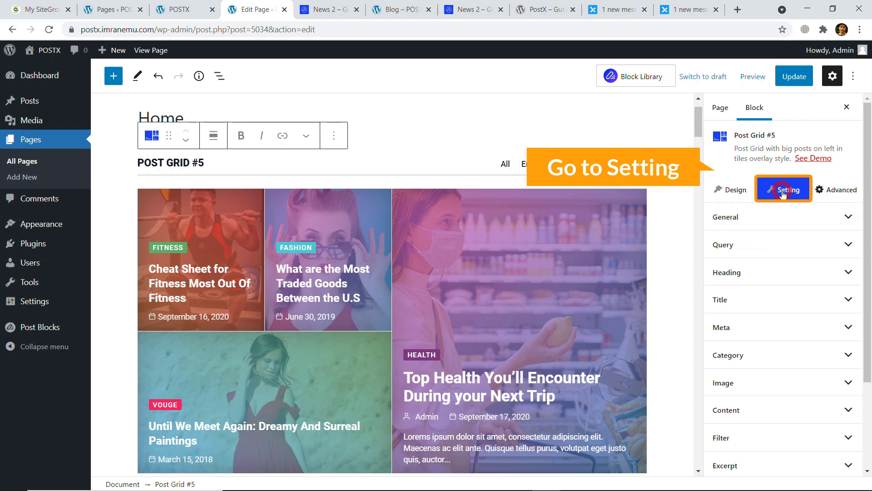
{"action": "left_click", "coordinate": [788, 221]}
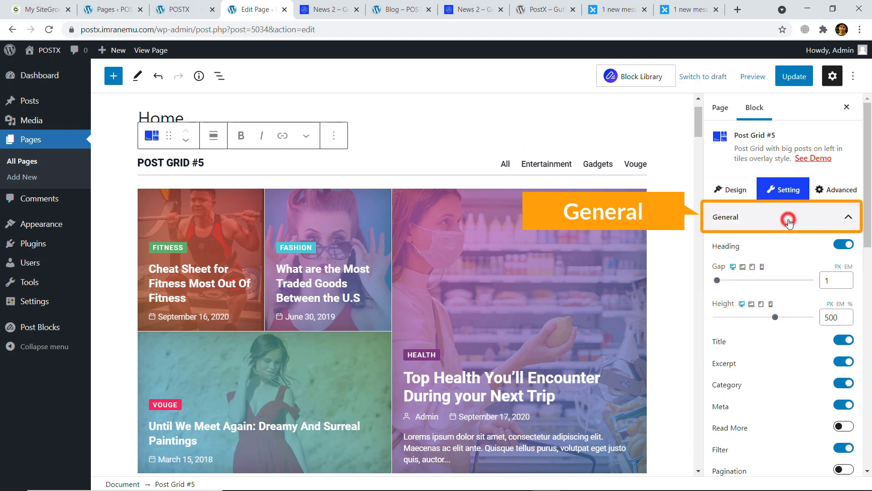
{"action": "scroll", "coordinate": [456, 263], "scroll_direction": "down", "scroll_amount": 2}
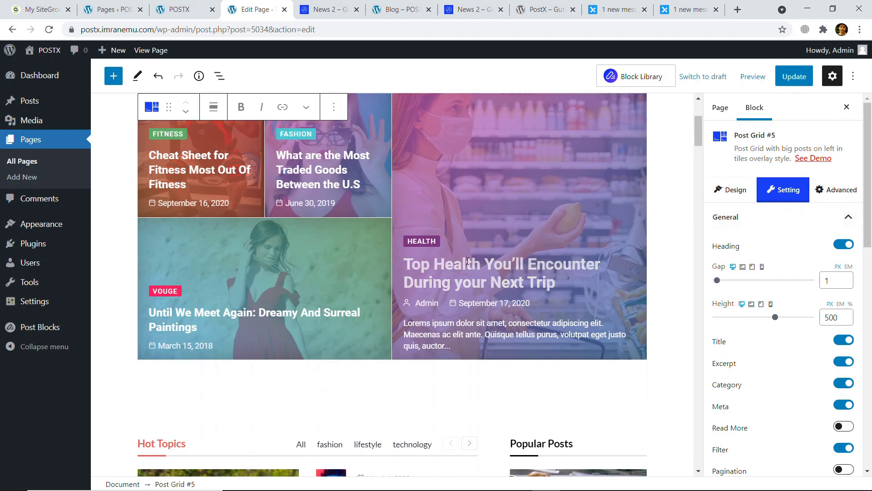
{"action": "mouse_move", "coordinate": [717, 283]}
{"action": "left_mouse_down"}
{"action": "mouse_move", "coordinate": [727, 287]}
{"action": "mouse_move", "coordinate": [703, 290]}
{"action": "left_mouse_up"}
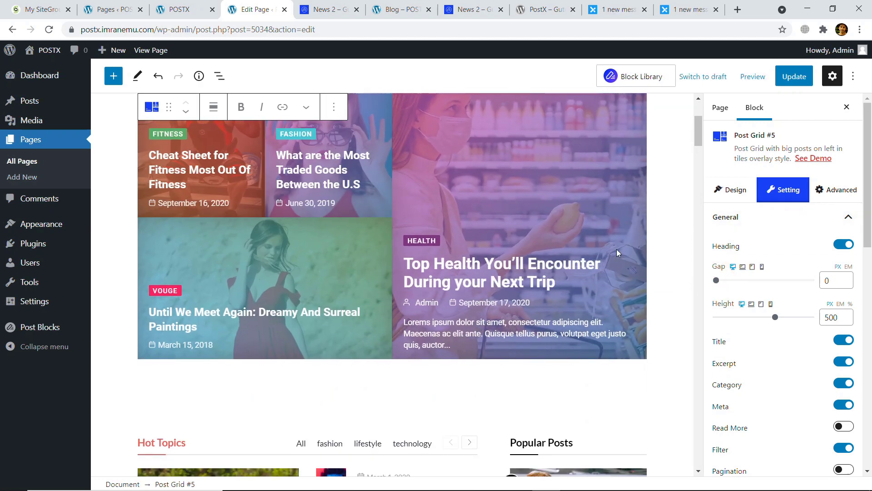
{"action": "scroll", "coordinate": [617, 249], "scroll_direction": "up", "scroll_amount": 2}
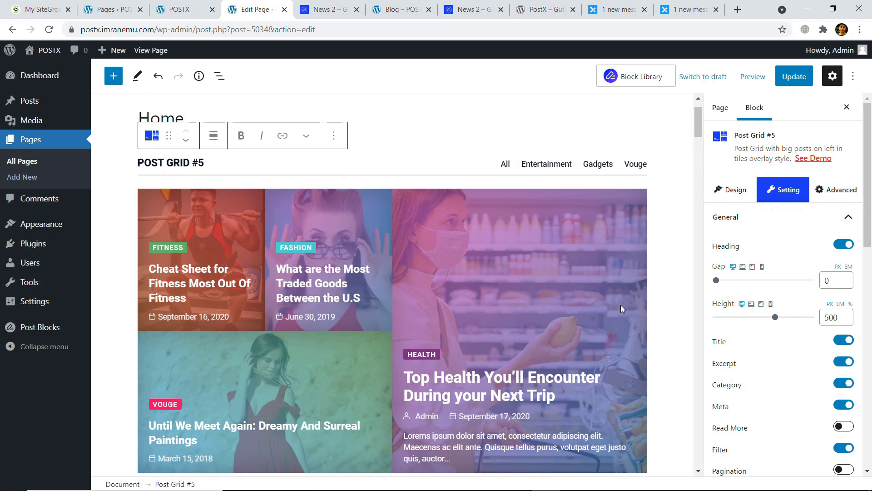
Step: Try gaps of 3 px and 15 px between the grid's posts, and return the gap to 0 px
{"action": "double_click", "coordinate": [830, 281]}
{"action": "type", "text": "3"}
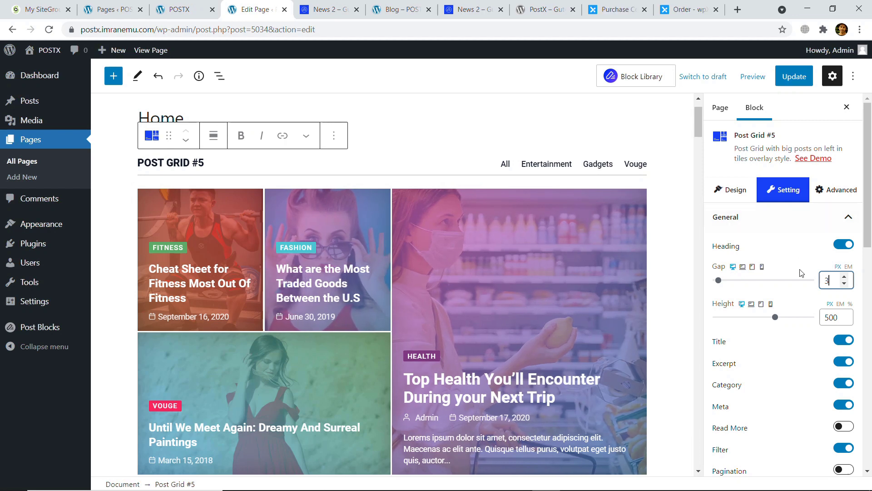
{"action": "left_click_drag", "start_coordinate": [720, 284], "coordinate": [729, 285]}
{"action": "scroll", "coordinate": [523, 280], "scroll_direction": "down", "scroll_amount": 4}
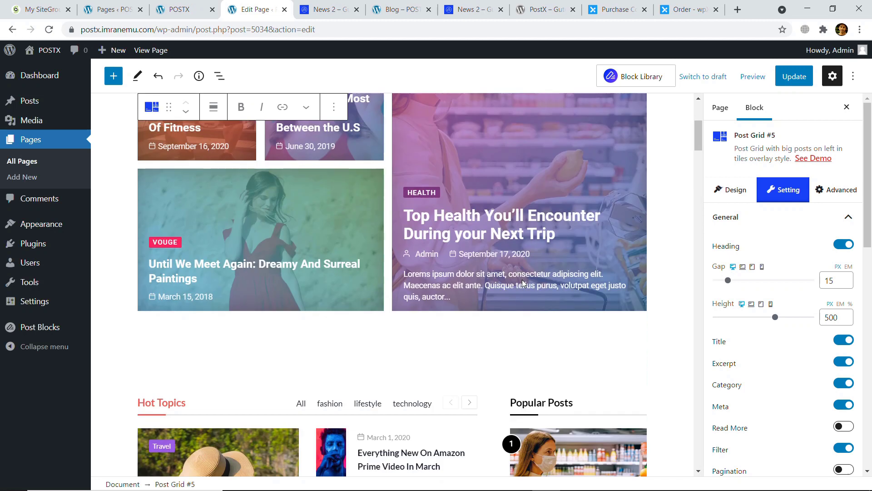
{"action": "scroll", "coordinate": [518, 272], "scroll_direction": "up", "scroll_amount": 5}
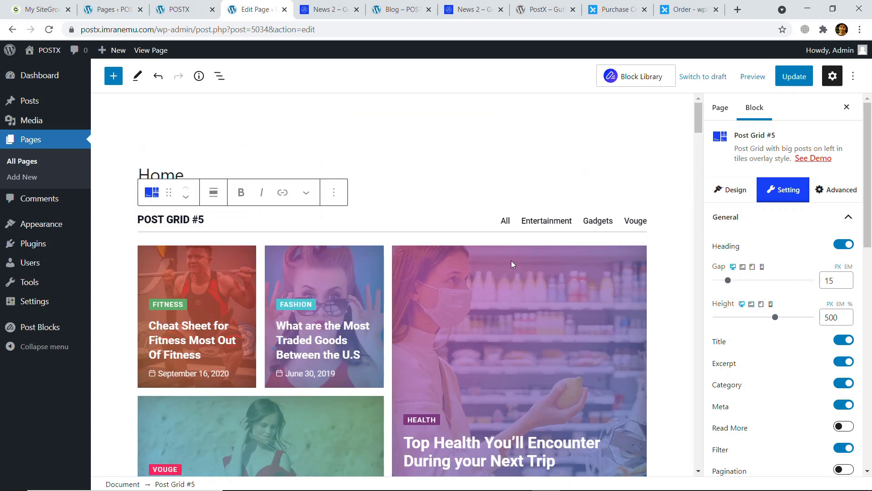
{"action": "left_click_drag", "start_coordinate": [728, 280], "coordinate": [714, 281]}
Step: Try a post grid height of 688 px, and set the height to 508 px
{"action": "scroll", "coordinate": [738, 304], "scroll_direction": "down", "scroll_amount": 1}
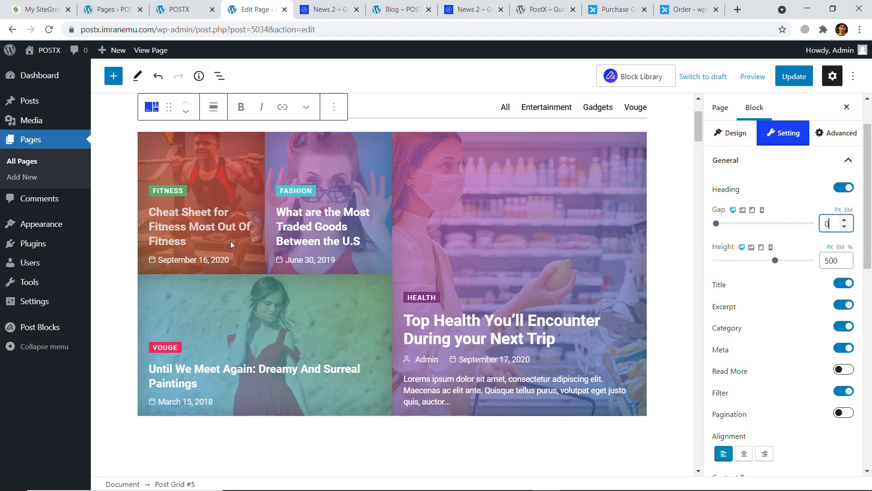
{"action": "left_click_drag", "start_coordinate": [773, 265], "coordinate": [800, 266]}
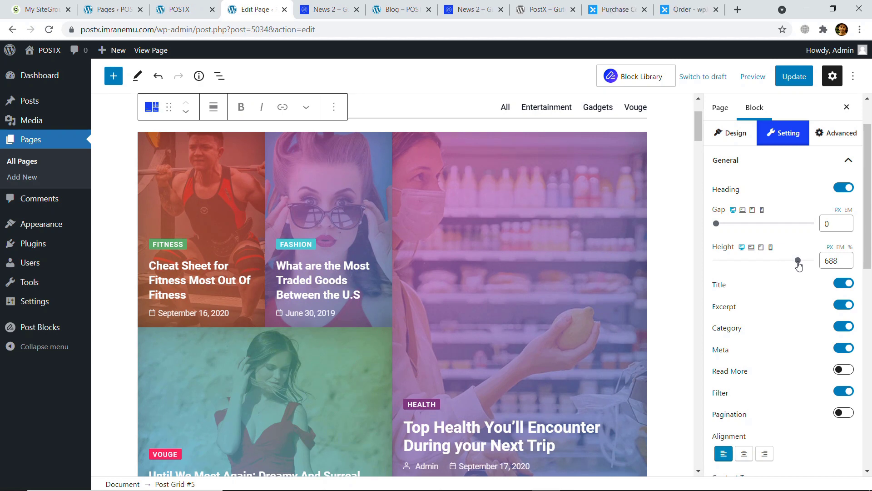
{"action": "left_click_drag", "start_coordinate": [797, 267], "coordinate": [776, 274]}
Step: Switch the grid's Title and Excerpt options off and on again, and turn off Category
{"action": "scroll", "coordinate": [769, 274], "scroll_direction": "down", "scroll_amount": 1}
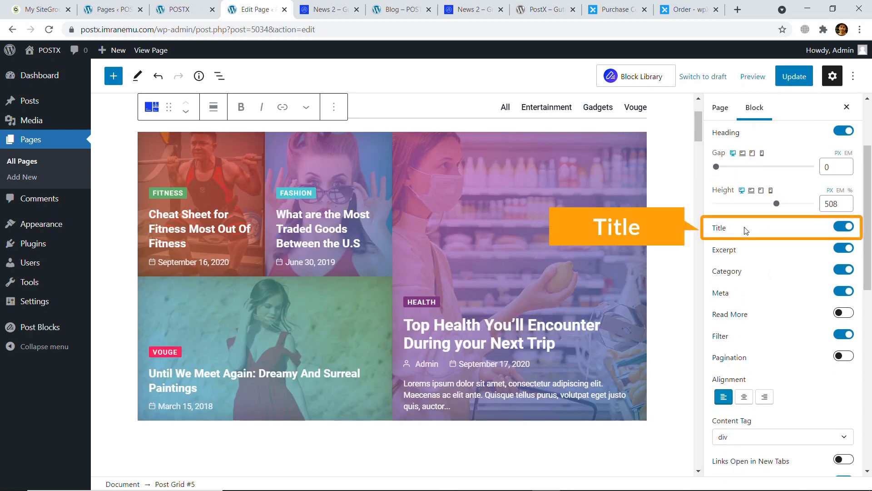
{"action": "left_click", "coordinate": [840, 230]}
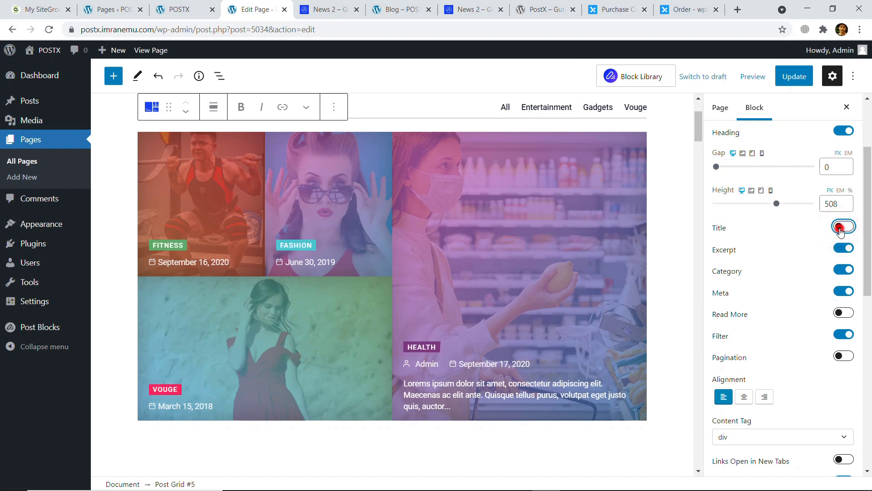
{"action": "left_click", "coordinate": [841, 229]}
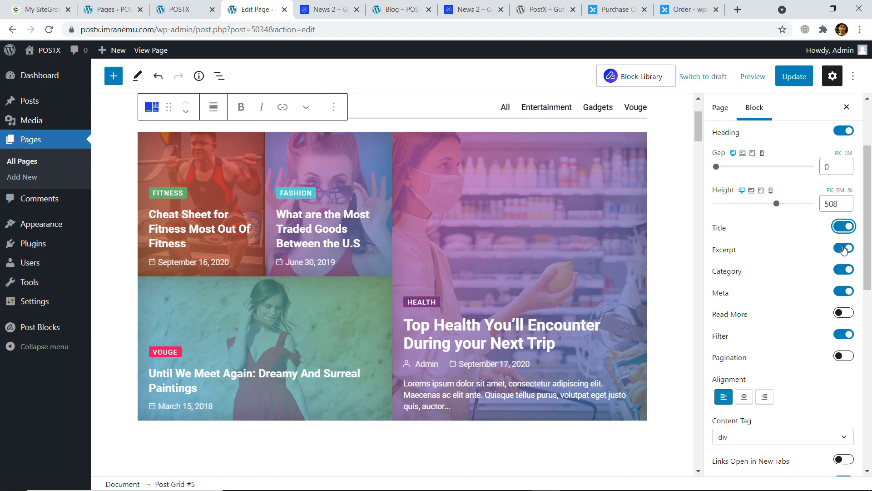
{"action": "left_click", "coordinate": [843, 248]}
{"action": "left_click", "coordinate": [844, 248]}
{"action": "left_click", "coordinate": [836, 270]}
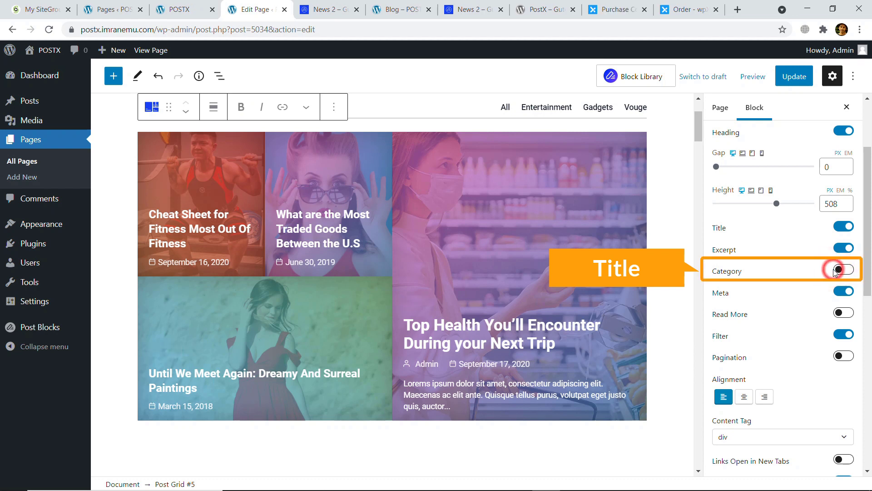
Step: Switch the grid's Meta option off and on again, and turn on Read More
{"action": "left_click", "coordinate": [846, 292]}
{"action": "left_click", "coordinate": [847, 293]}
{"action": "left_click", "coordinate": [839, 315]}
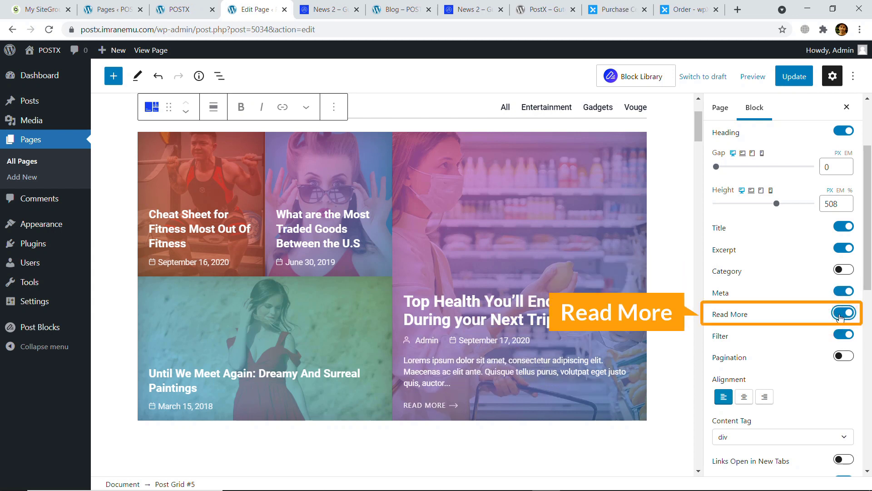
Step: Switch the grid's Filter option off and on again, and test the Entertainment, Gadgets and All filters
{"action": "left_click", "coordinate": [843, 335]}
{"action": "left_click", "coordinate": [843, 335]}
{"action": "left_click", "coordinate": [843, 335]}
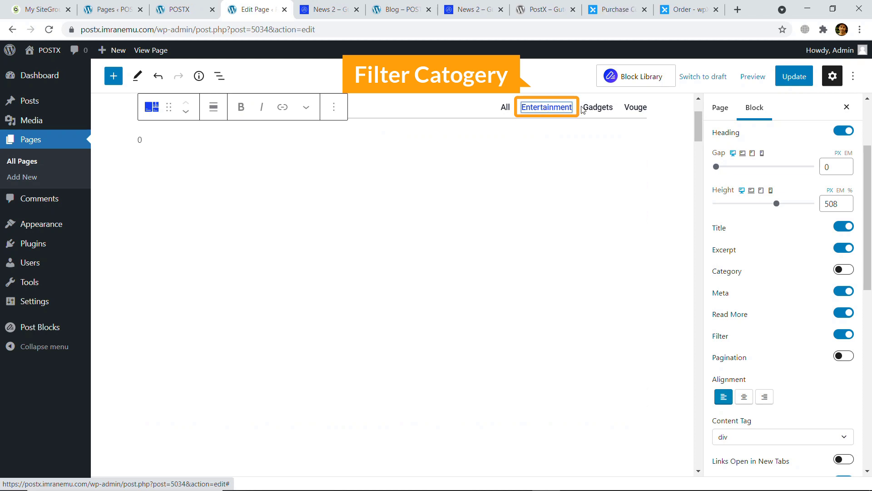
{"action": "left_click", "coordinate": [596, 107]}
{"action": "left_click", "coordinate": [506, 112]}
Step: Update the Home page and reload the editor
{"action": "scroll", "coordinate": [527, 214], "scroll_direction": "up", "scroll_amount": 3}
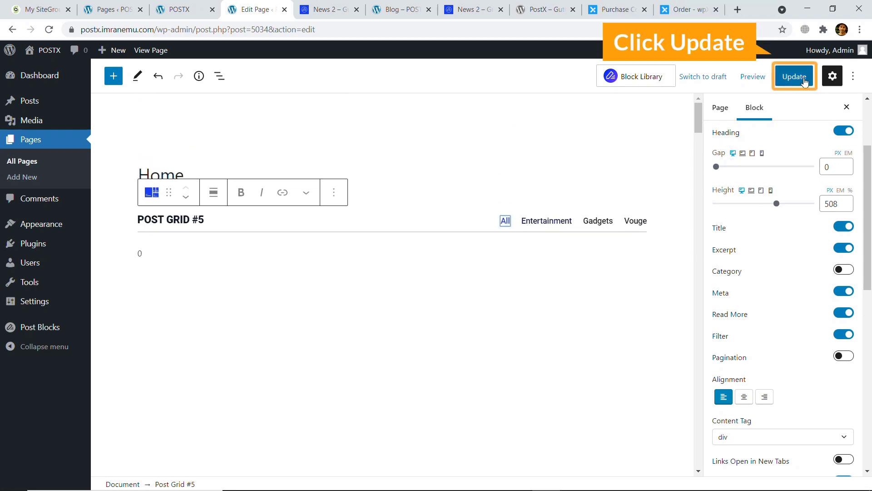
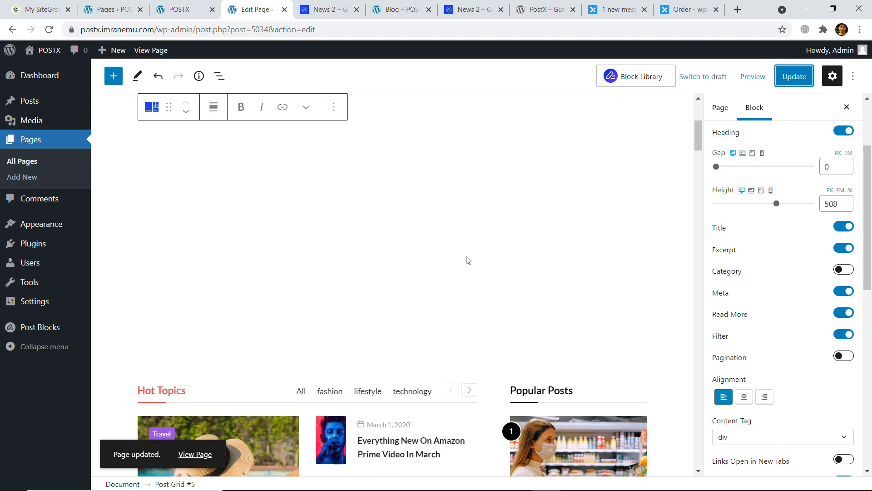
{"action": "left_click", "coordinate": [51, 31]}
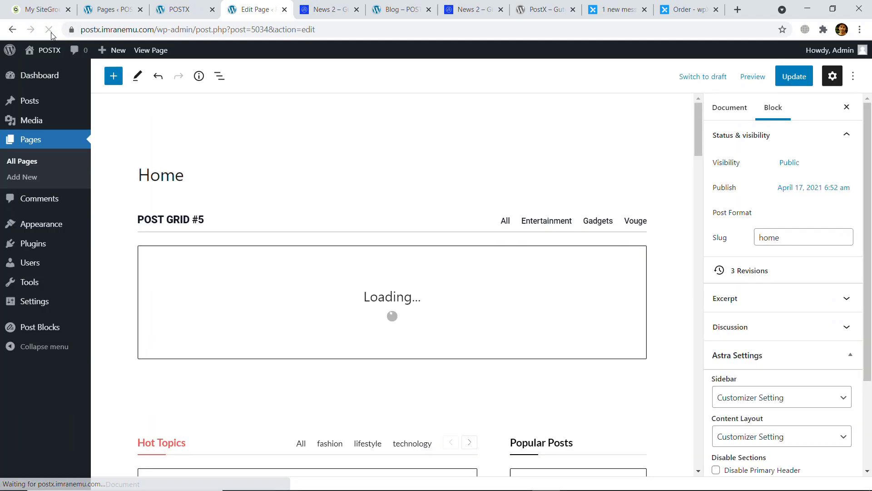
Step: Select the Post Grid #6 block on the Home page and open its Query settings
{"action": "scroll", "coordinate": [404, 173], "scroll_direction": "down", "scroll_amount": 3}
{"action": "scroll", "coordinate": [415, 181], "scroll_direction": "up", "scroll_amount": 3}
{"action": "scroll", "coordinate": [769, 287], "scroll_direction": "down", "scroll_amount": 1}
{"action": "left_click", "coordinate": [497, 238]}
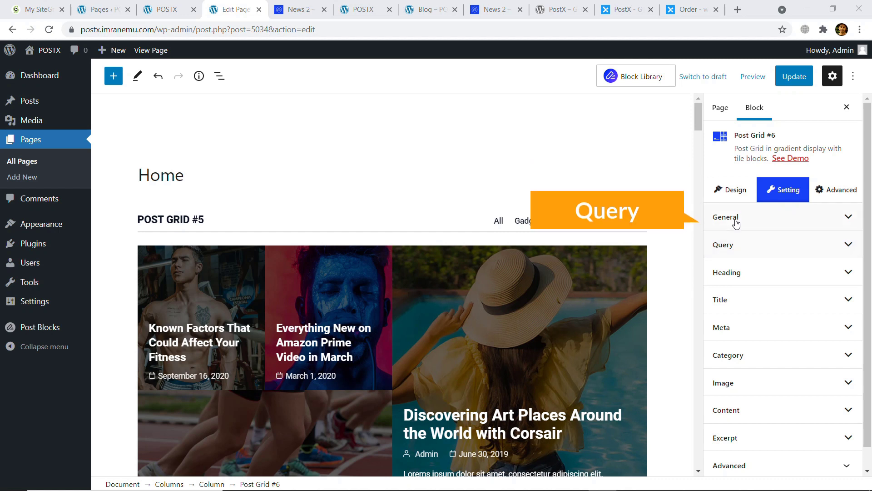
{"action": "left_click", "coordinate": [748, 249]}
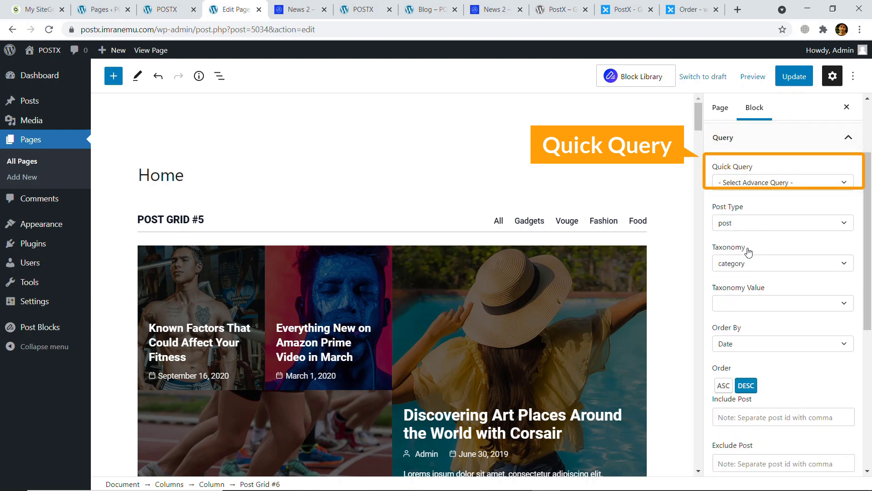
Step: Review the block's Quick Query presets, from Sticky Post and Most Comments through the popular, random, latest, oldest and alphabetical options
{"action": "left_click", "coordinate": [768, 177]}
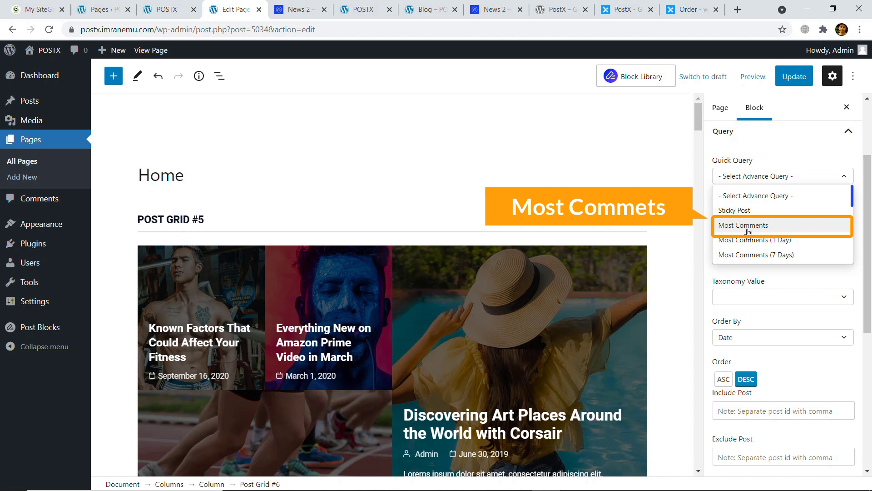
{"action": "scroll", "coordinate": [750, 232], "scroll_direction": "down", "scroll_amount": 2}
{"action": "scroll", "coordinate": [758, 213], "scroll_direction": "up", "scroll_amount": 2}
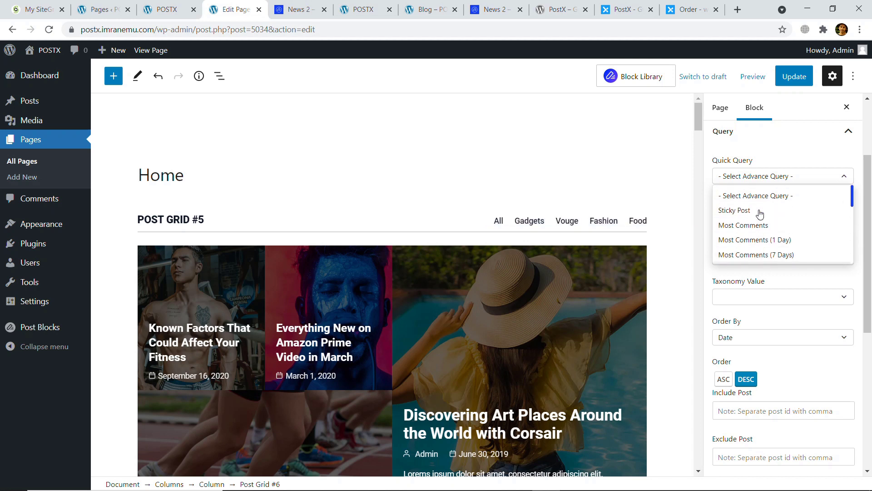
{"action": "scroll", "coordinate": [759, 249], "scroll_direction": "down", "scroll_amount": 2}
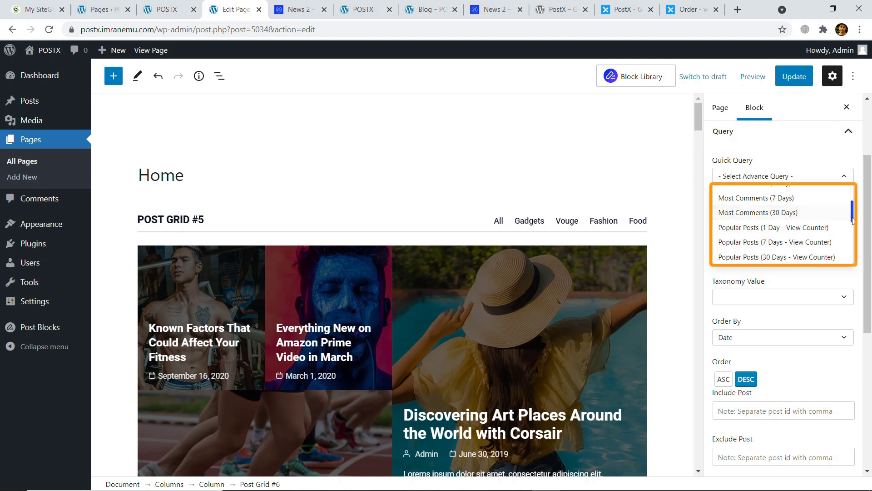
{"action": "left_click_drag", "start_coordinate": [852, 220], "coordinate": [852, 221]}
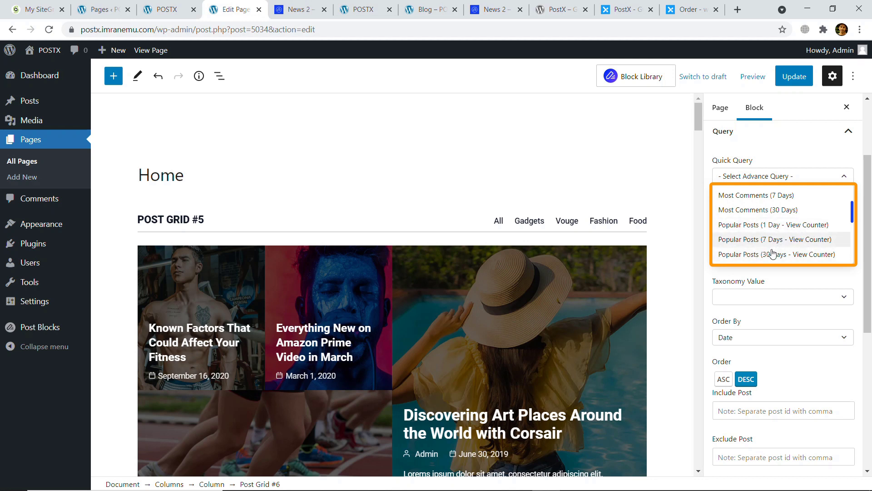
{"action": "scroll", "coordinate": [776, 252], "scroll_direction": "down", "scroll_amount": 2}
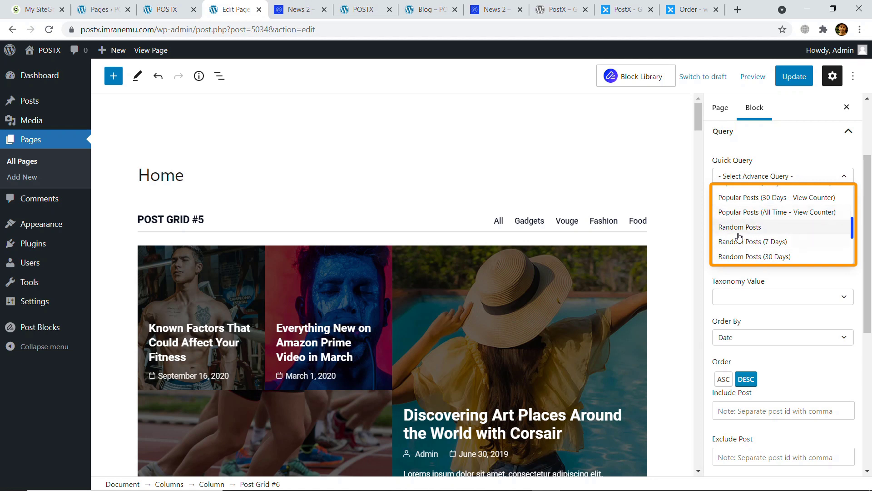
{"action": "scroll", "coordinate": [768, 243], "scroll_direction": "down", "scroll_amount": 2}
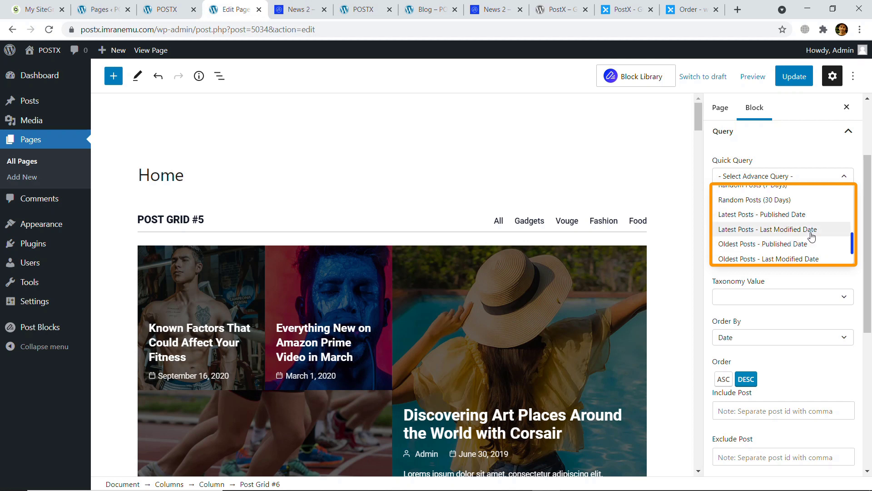
{"action": "scroll", "coordinate": [768, 240], "scroll_direction": "down", "scroll_amount": 1}
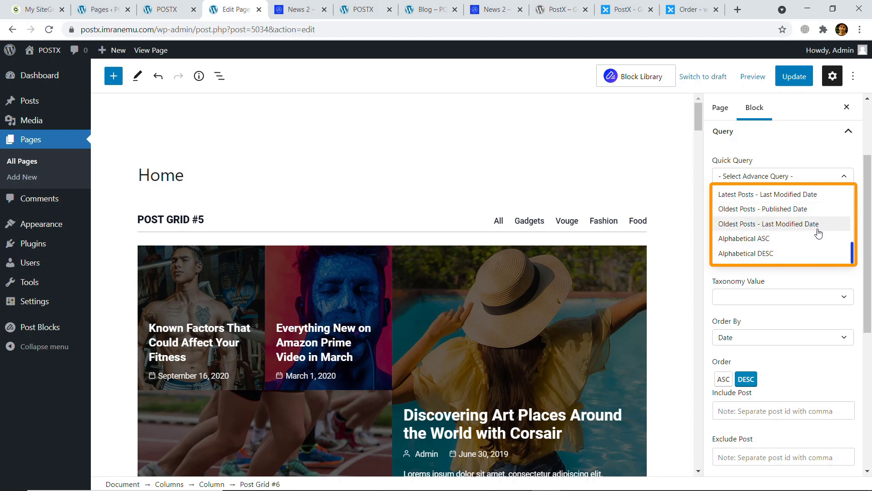
{"action": "scroll", "coordinate": [775, 247], "scroll_direction": "down", "scroll_amount": 1}
{"action": "scroll", "coordinate": [772, 246], "scroll_direction": "up", "scroll_amount": 4}
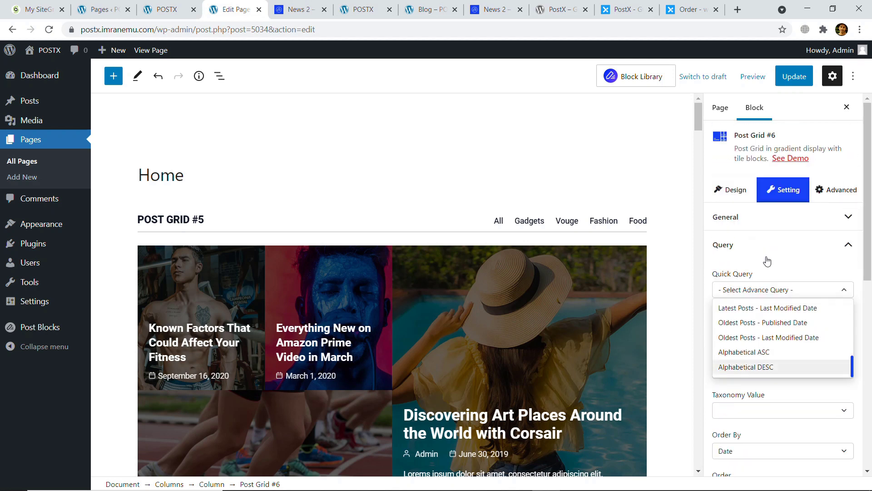
{"action": "scroll", "coordinate": [748, 318], "scroll_direction": "up", "scroll_amount": 6}
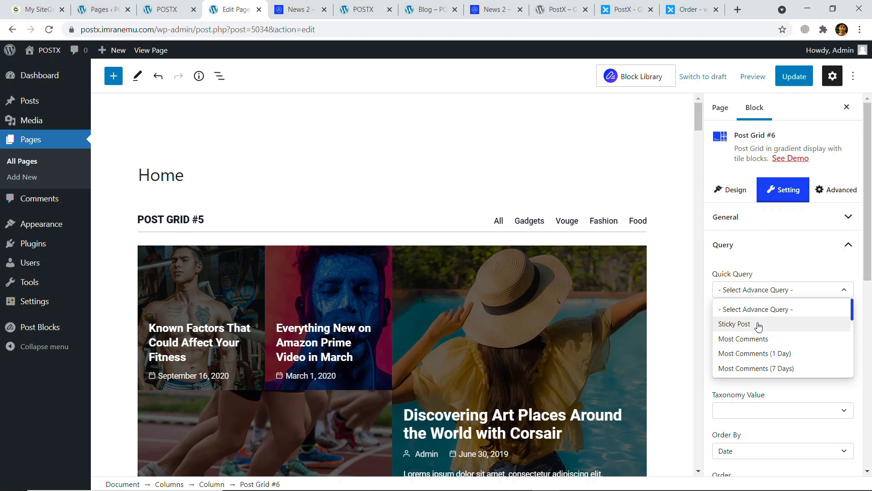
{"action": "left_click", "coordinate": [758, 274]}
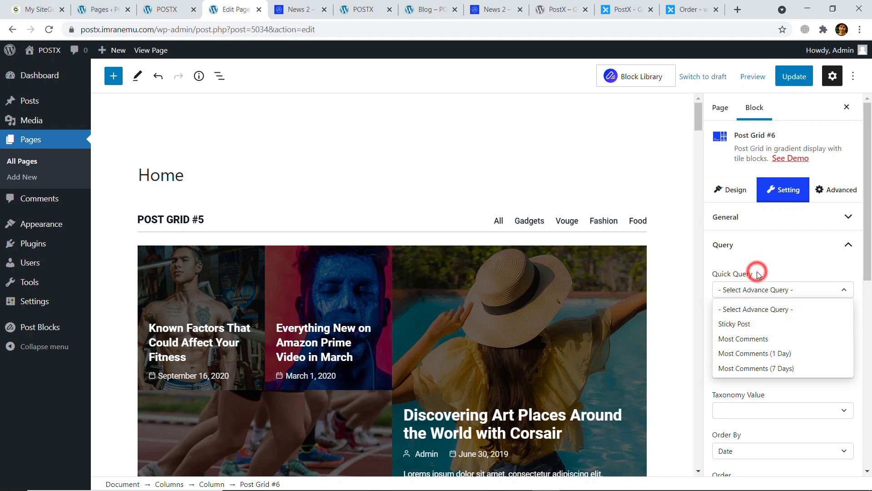
{"action": "left_click", "coordinate": [740, 289]}
Step: Review the Post Type and Taxonomy Value choices for the block's query
{"action": "scroll", "coordinate": [754, 314], "scroll_direction": "down", "scroll_amount": 1}
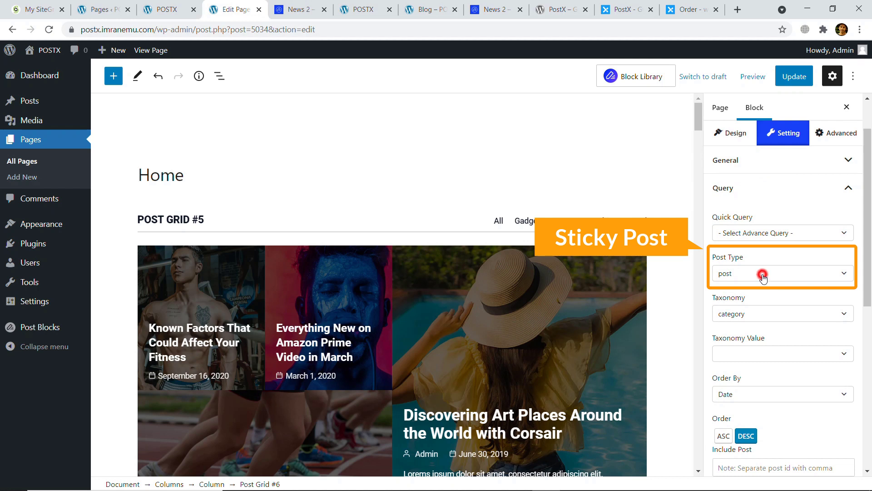
{"action": "left_click", "coordinate": [763, 275]}
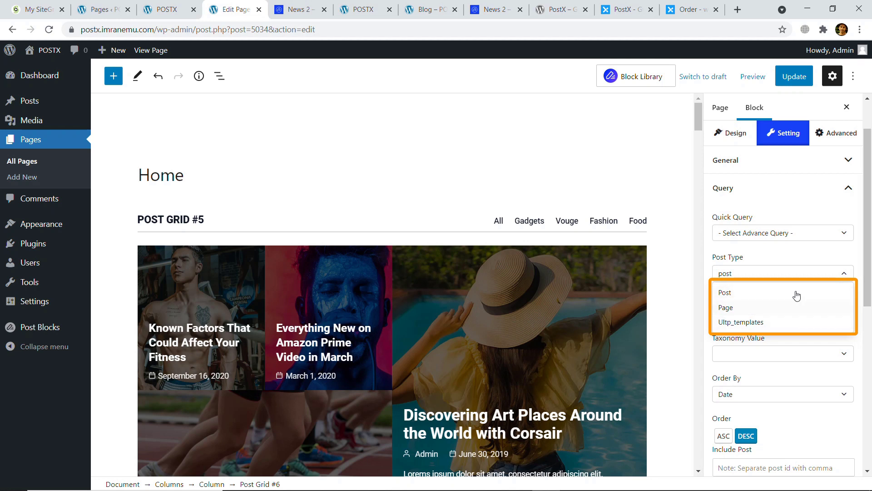
{"action": "left_click", "coordinate": [707, 292]}
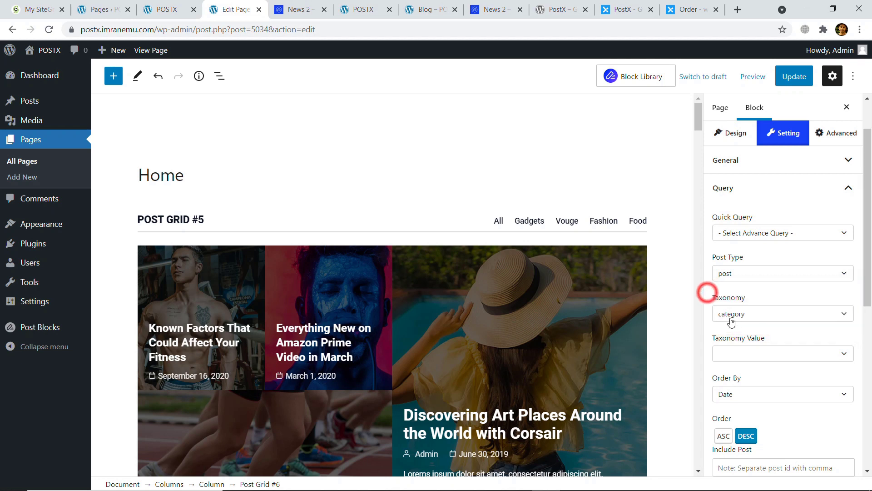
{"action": "left_click", "coordinate": [756, 354]}
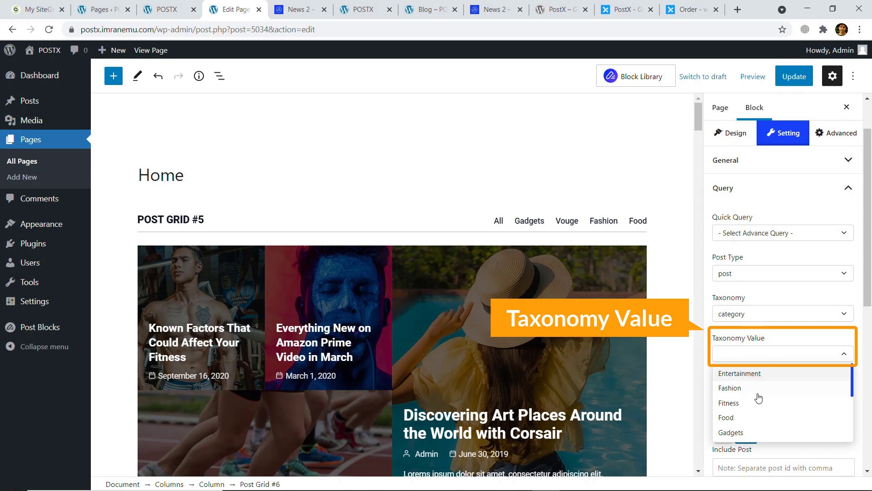
{"action": "left_click", "coordinate": [699, 335]}
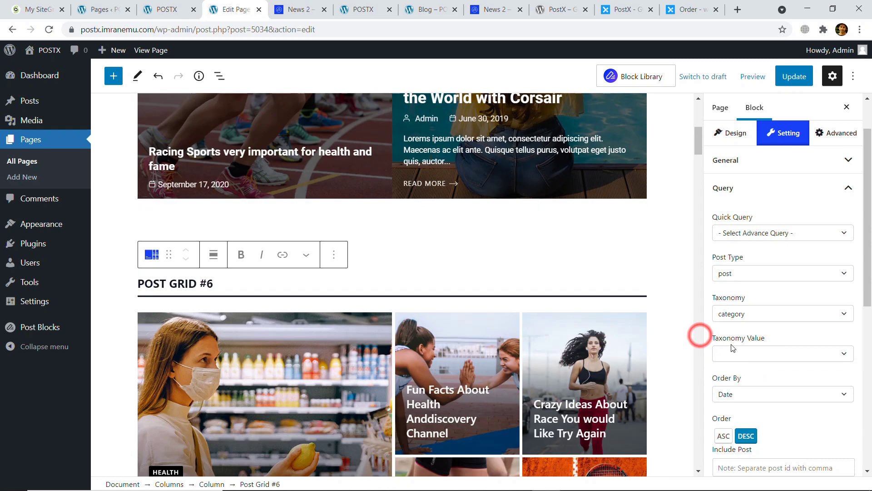
Step: Review the Order By choices for the block's query and keep the order on DESC
{"action": "scroll", "coordinate": [758, 336], "scroll_direction": "down", "scroll_amount": 1}
{"action": "left_click", "coordinate": [759, 338]}
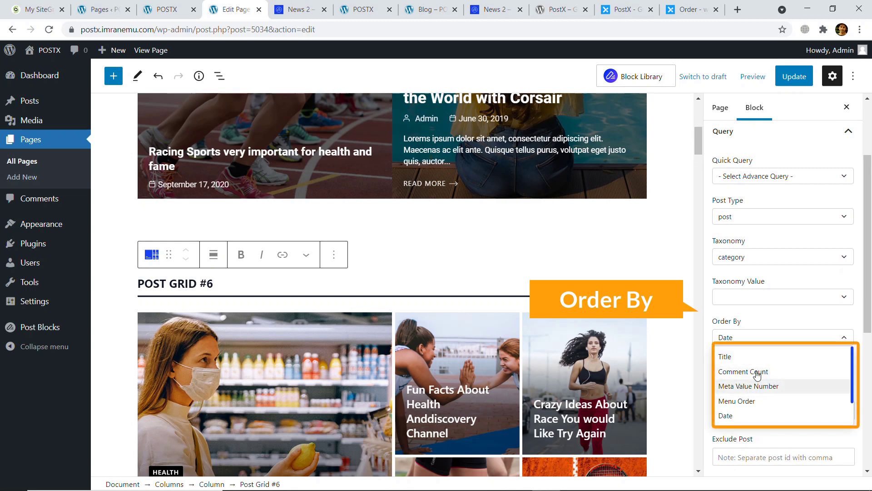
{"action": "left_click", "coordinate": [744, 336]}
{"action": "scroll", "coordinate": [726, 364], "scroll_direction": "down", "scroll_amount": 2}
{"action": "left_click", "coordinate": [740, 267]}
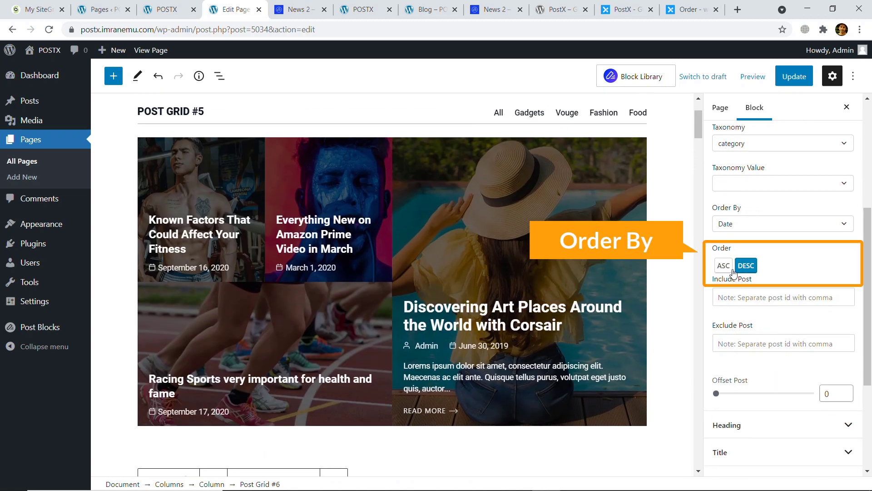
Step: Examine the query's Include Post, Exclude Post and Offset Post fields without changing them
{"action": "scroll", "coordinate": [743, 318], "scroll_direction": "down", "scroll_amount": 1}
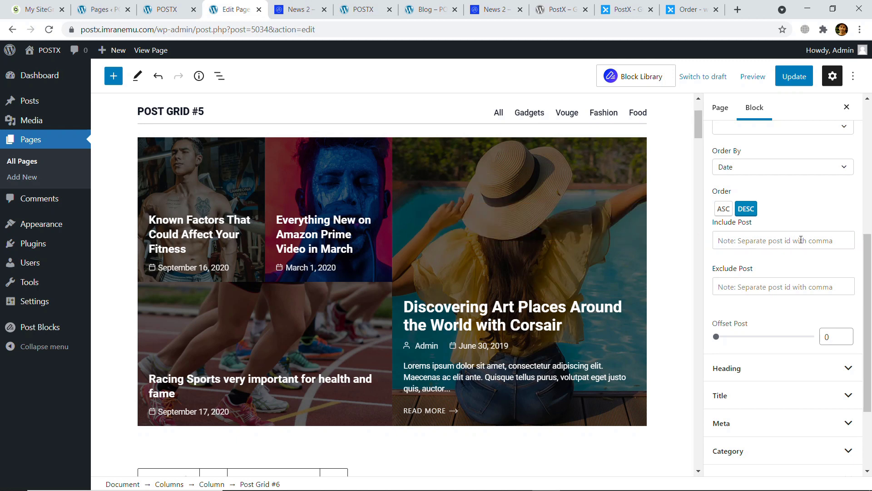
{"action": "left_click", "coordinate": [743, 288]}
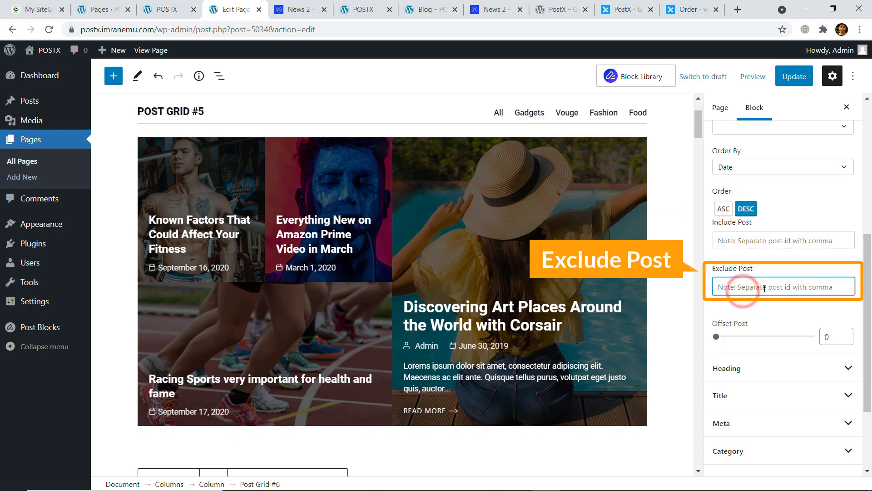
{"action": "scroll", "coordinate": [755, 354], "scroll_direction": "down", "scroll_amount": 3}
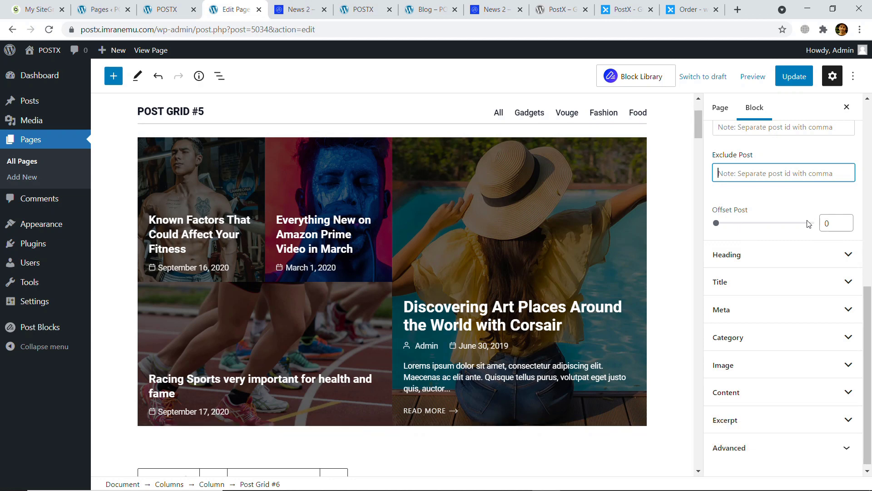
{"action": "double_click", "coordinate": [830, 223]}
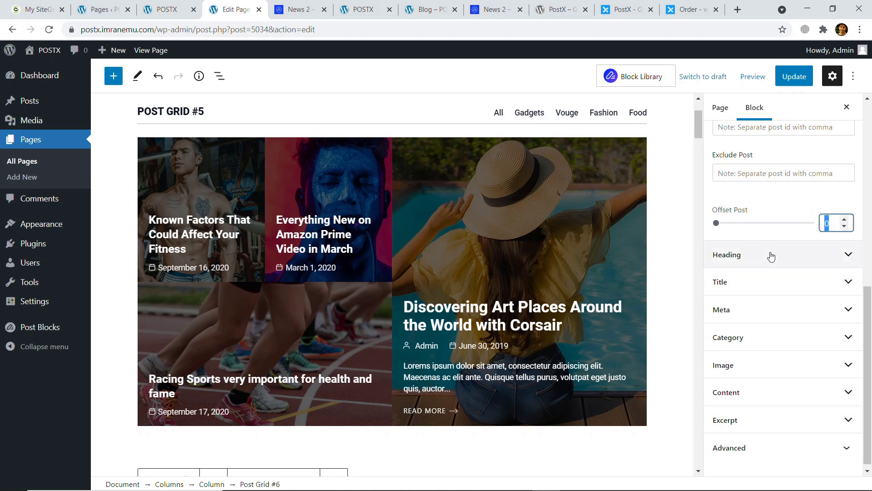
{"action": "scroll", "coordinate": [771, 256], "scroll_direction": "down", "scroll_amount": 1}
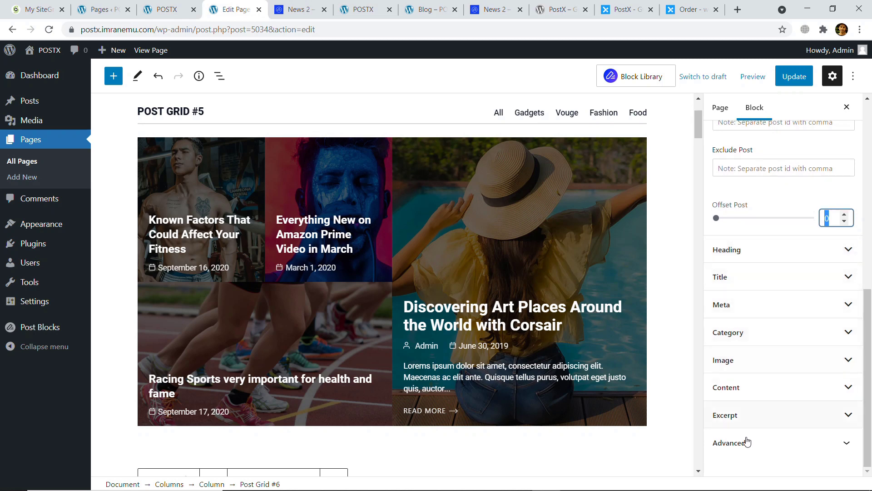
{"action": "scroll", "coordinate": [740, 363], "scroll_direction": "up", "scroll_amount": 7}
{"action": "scroll", "coordinate": [738, 294], "scroll_direction": "up", "scroll_amount": 2}
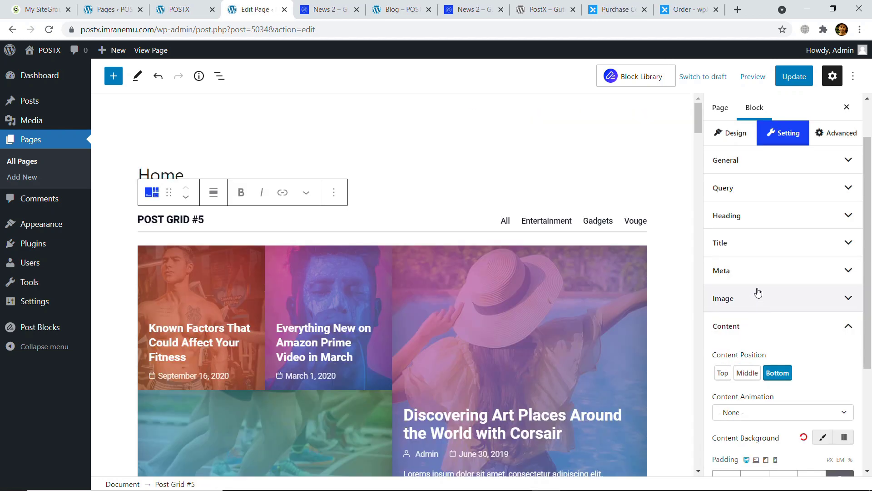
Step: Open the Image settings of the Post Grid #5 block
{"action": "scroll", "coordinate": [758, 292], "scroll_direction": "down", "scroll_amount": 3}
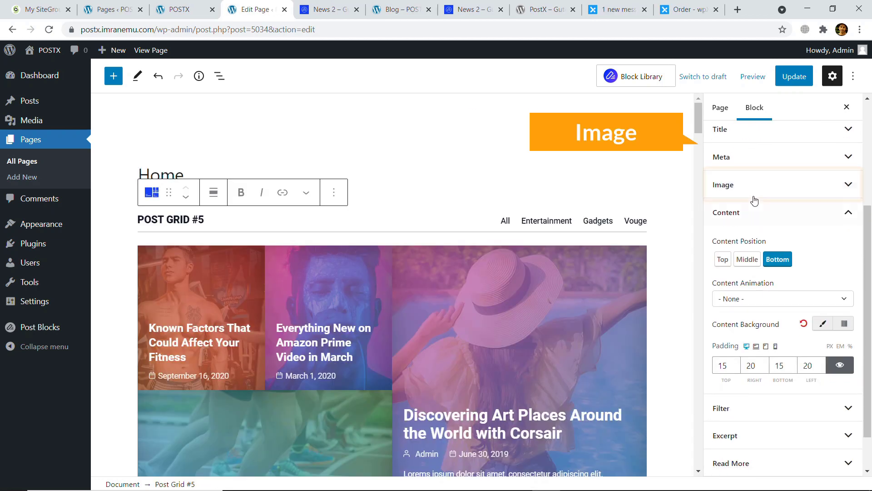
{"action": "left_click", "coordinate": [752, 191]}
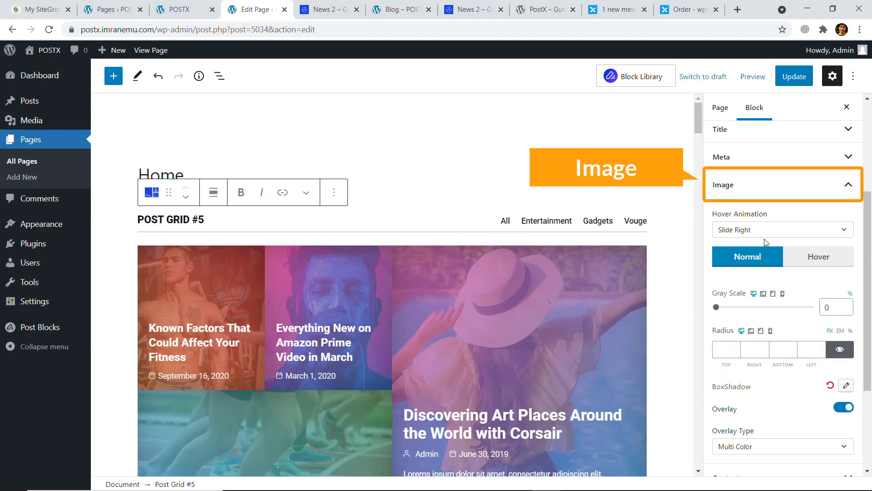
{"action": "scroll", "coordinate": [593, 236], "scroll_direction": "down", "scroll_amount": 3}
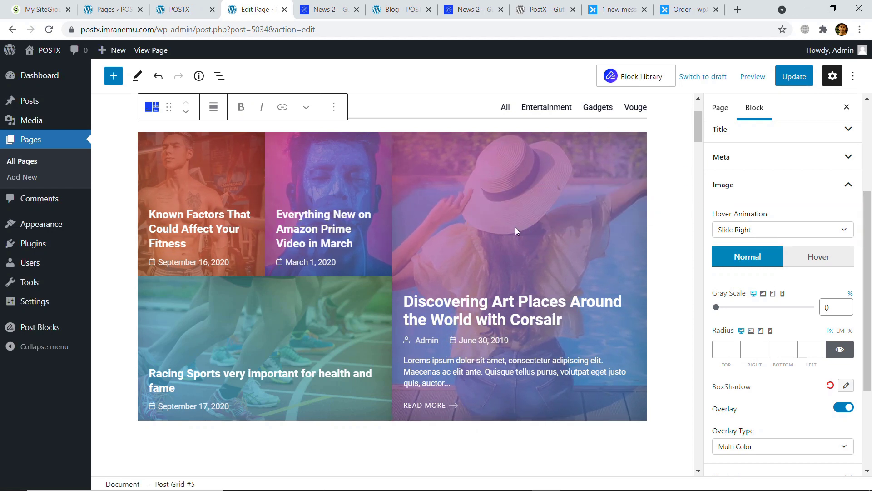
Step: Try the Zoom In, Zoom Out and Opacity hover animations on the Post Grid #5 images
{"action": "left_click", "coordinate": [771, 229]}
{"action": "left_click", "coordinate": [743, 264]}
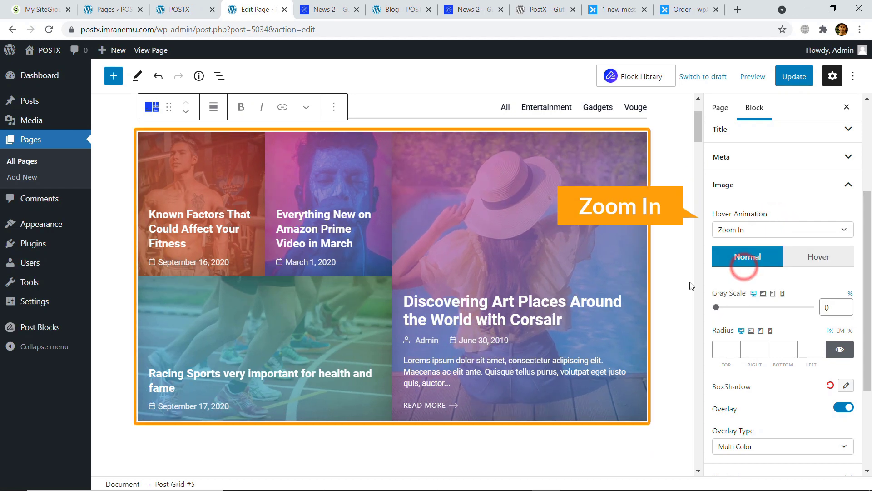
{"action": "left_click", "coordinate": [793, 234]}
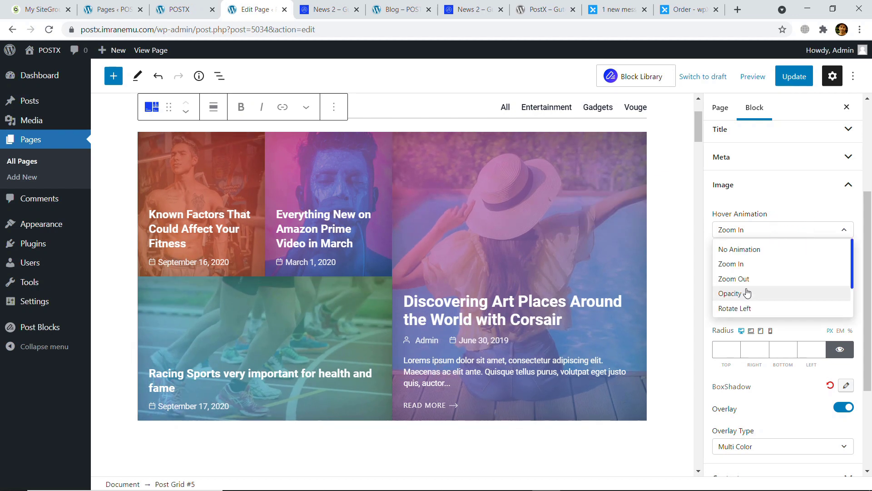
{"action": "left_click", "coordinate": [748, 281]}
{"action": "left_click", "coordinate": [742, 230]}
{"action": "left_click", "coordinate": [729, 293]}
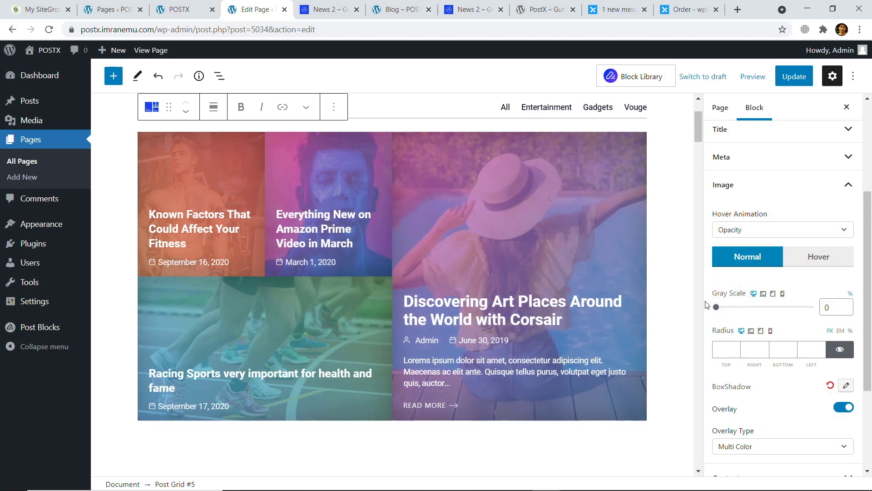
Step: Try the Rotate Left hover animation on the Post Grid #5 images, and set the Hover Animation to Slide Left
{"action": "left_click", "coordinate": [755, 234]}
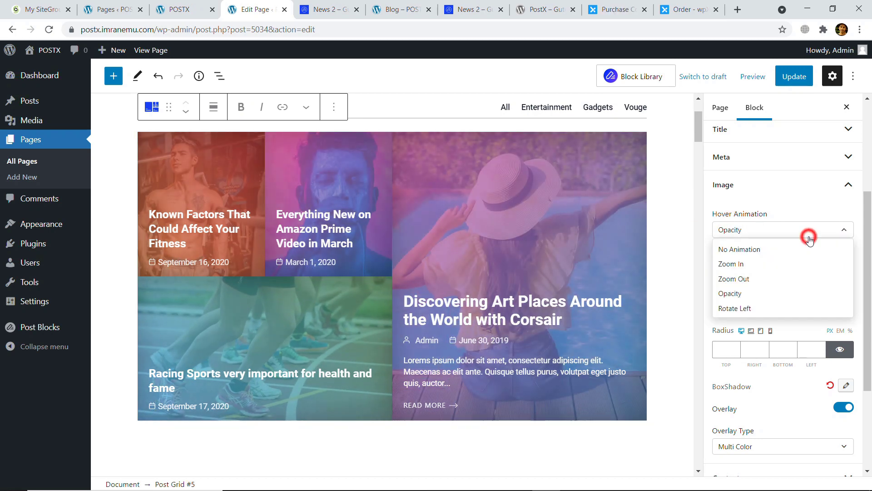
{"action": "left_click", "coordinate": [754, 312]}
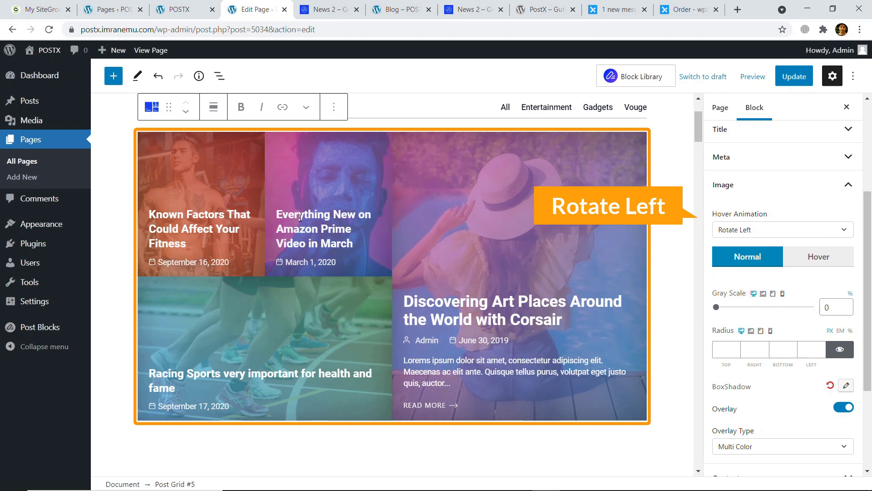
{"action": "left_click", "coordinate": [810, 230]}
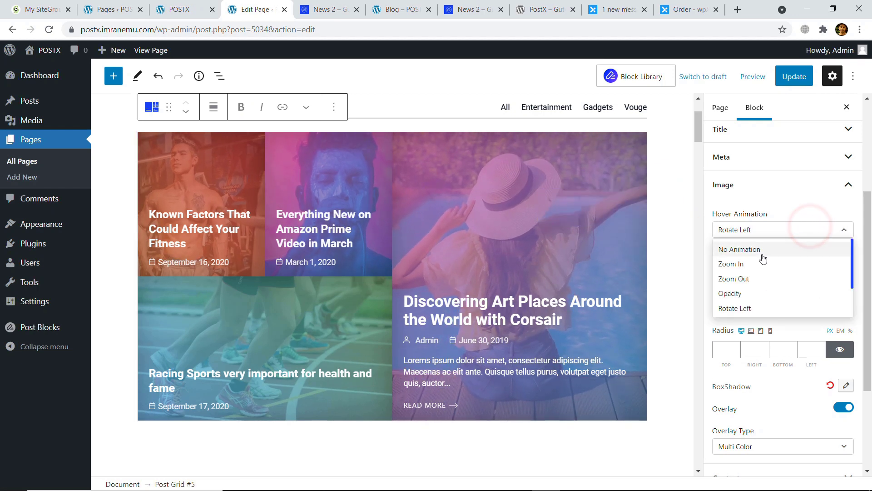
{"action": "scroll", "coordinate": [754, 306], "scroll_direction": "down", "scroll_amount": 2}
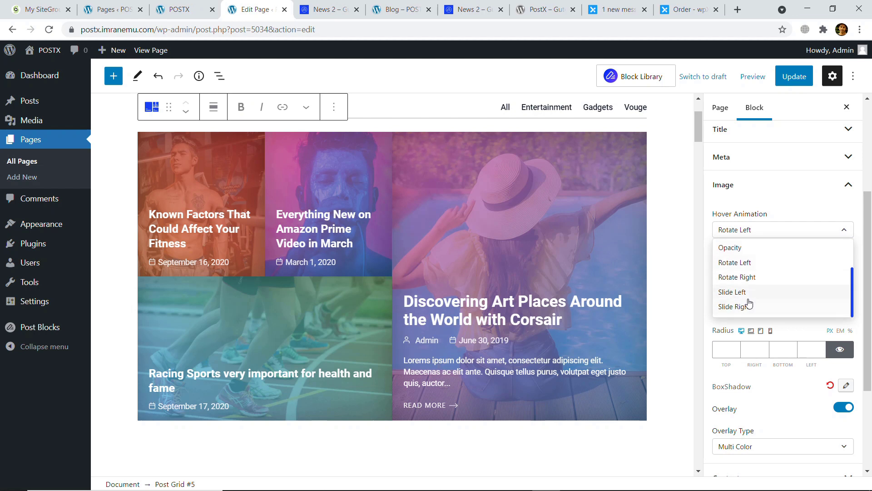
{"action": "left_click", "coordinate": [746, 293]}
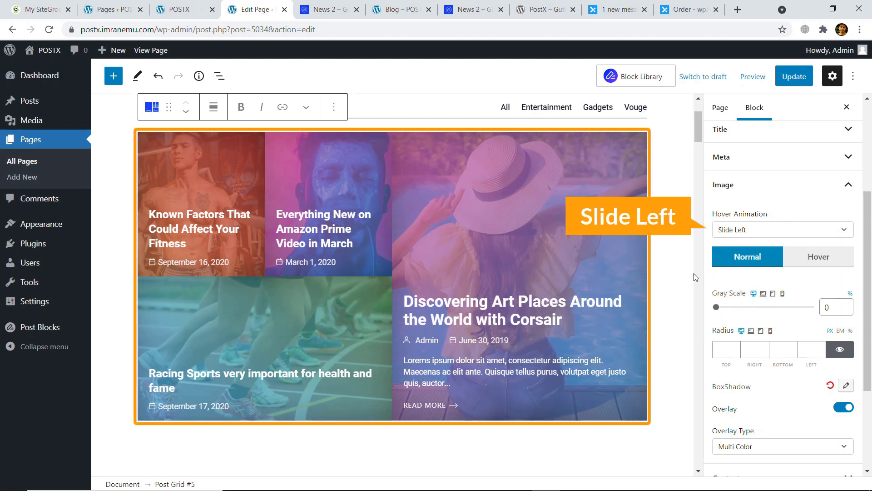
Step: Try out the Gray Scale adjustment of the images and return it to 0
{"action": "scroll", "coordinate": [805, 309], "scroll_direction": "down", "scroll_amount": 1}
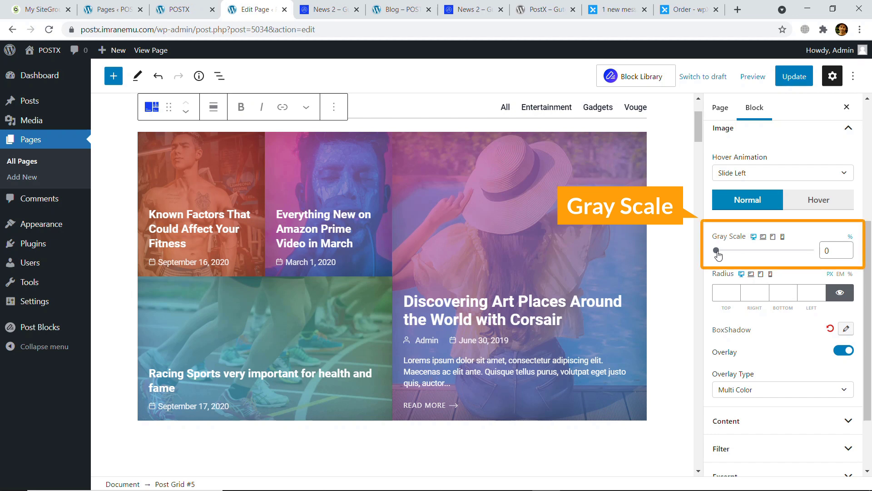
{"action": "left_click_drag", "start_coordinate": [727, 253], "coordinate": [705, 259]}
Step: Try the Simple Gradient, Multi Color and Flat image overlays, and set the Overlay Type to Default
{"action": "scroll", "coordinate": [749, 308], "scroll_direction": "down", "scroll_amount": 2}
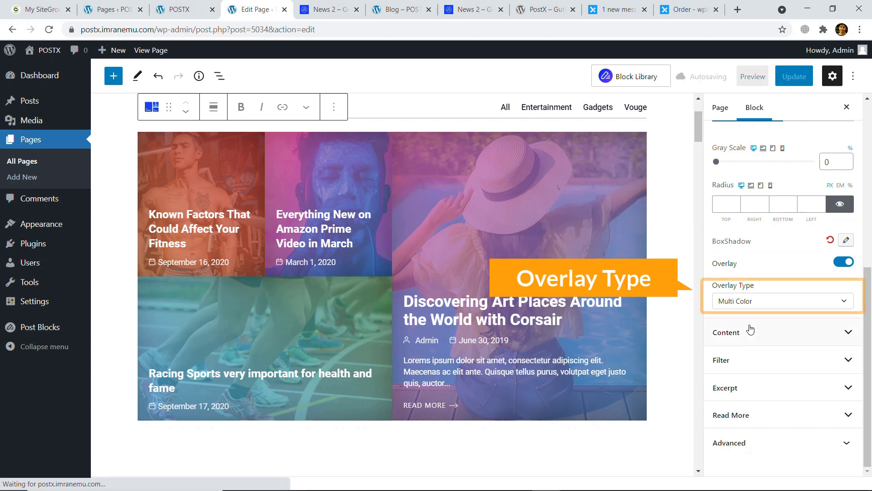
{"action": "left_click", "coordinate": [766, 302]}
{"action": "left_click", "coordinate": [749, 335]}
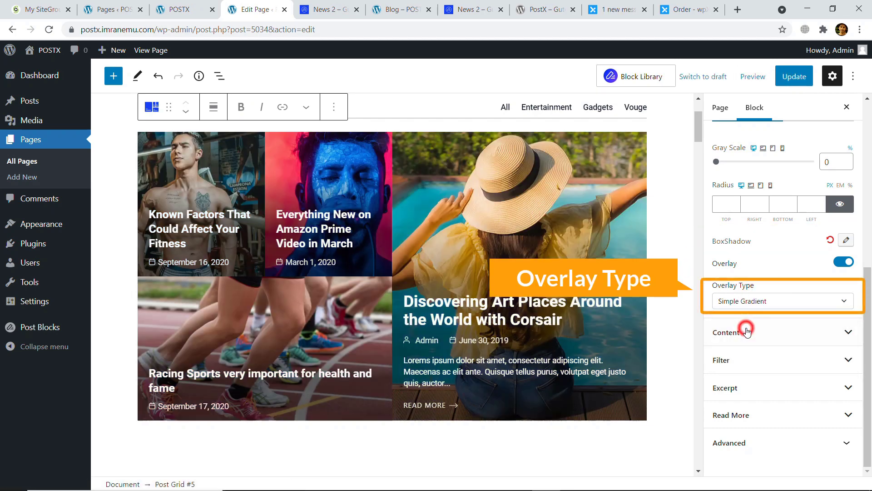
{"action": "left_click", "coordinate": [771, 305]}
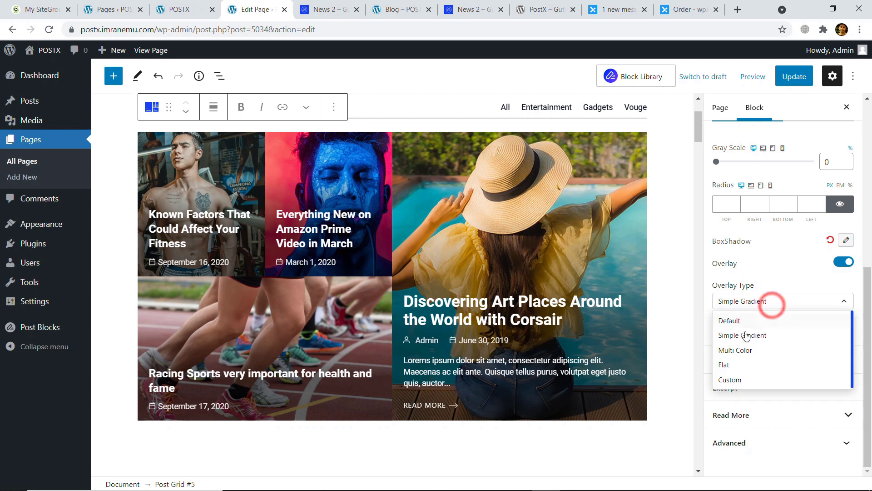
{"action": "left_click", "coordinate": [738, 351]}
{"action": "left_click", "coordinate": [772, 302]}
{"action": "left_click", "coordinate": [727, 364]}
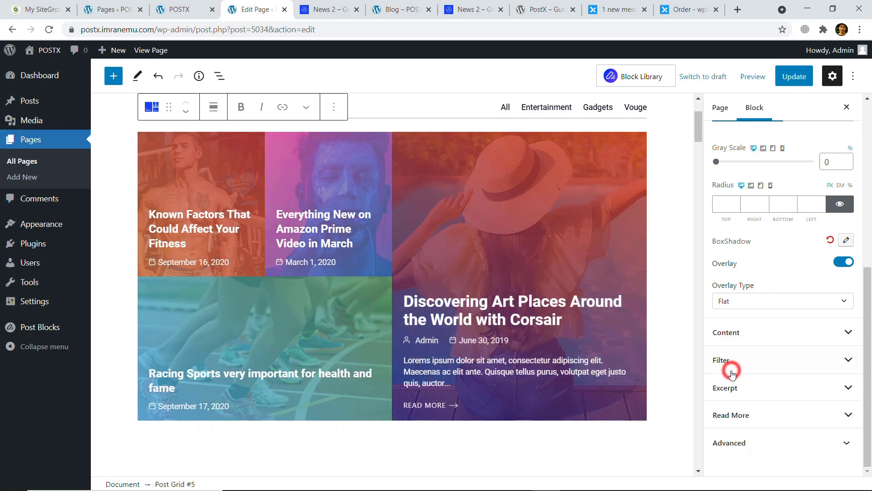
{"action": "left_click", "coordinate": [769, 302]}
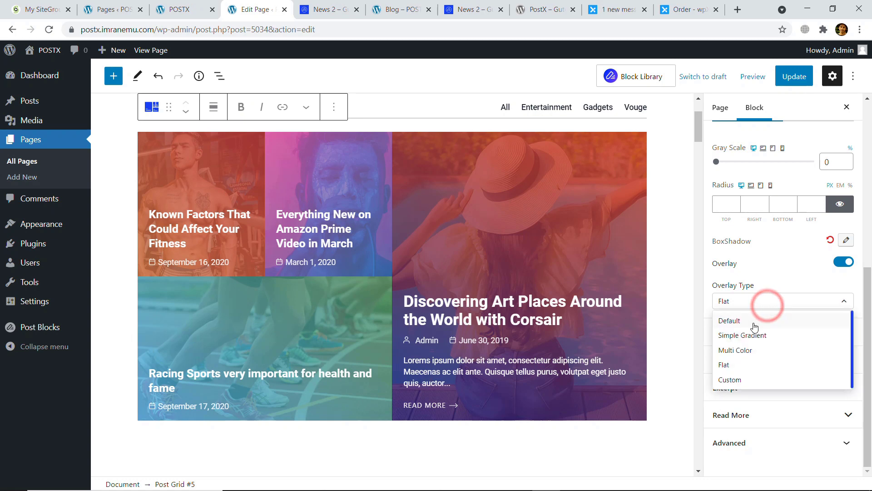
{"action": "left_click", "coordinate": [754, 321]}
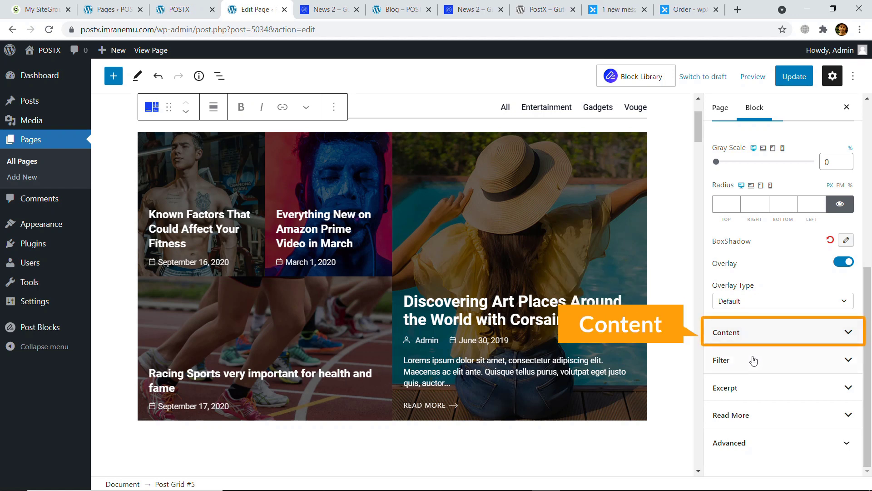
Step: Examine the block's Content settings for position, animation, background and padding, and collapse them
{"action": "left_click", "coordinate": [768, 341]}
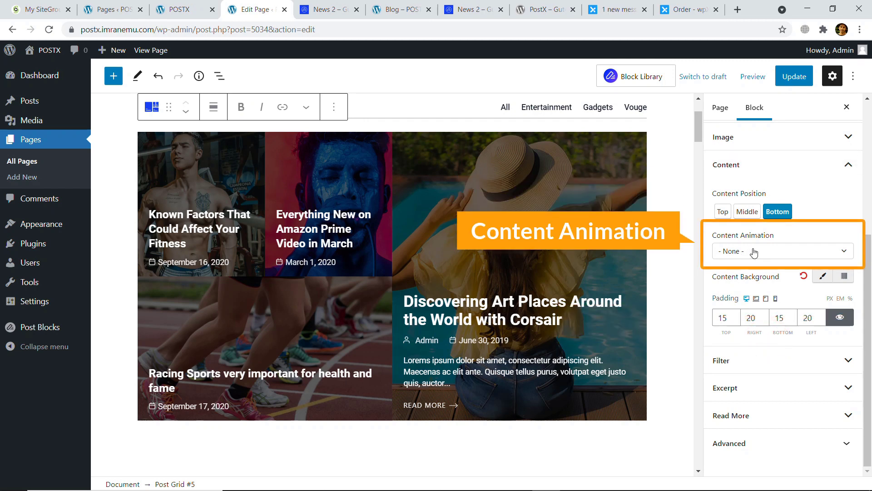
{"action": "left_click", "coordinate": [773, 165]}
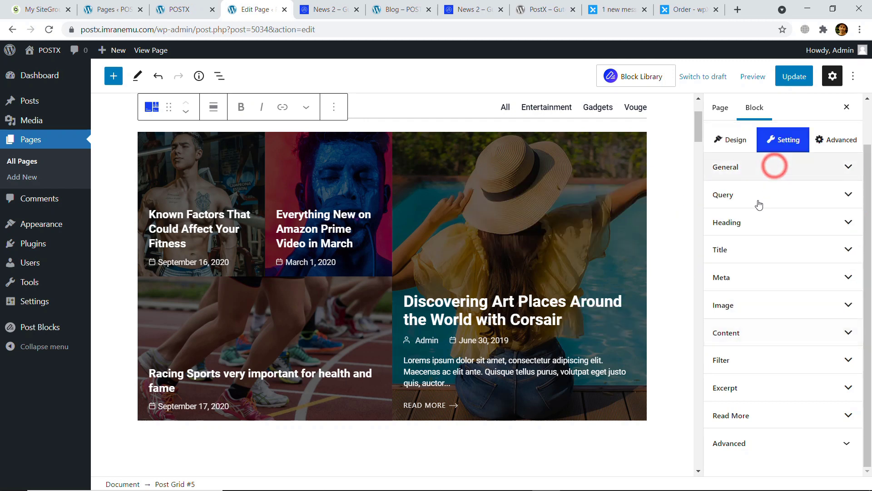
Step: Add the Fashion and Food categories to the block's Filter Value and remove Entertainment
{"action": "left_click", "coordinate": [746, 362]}
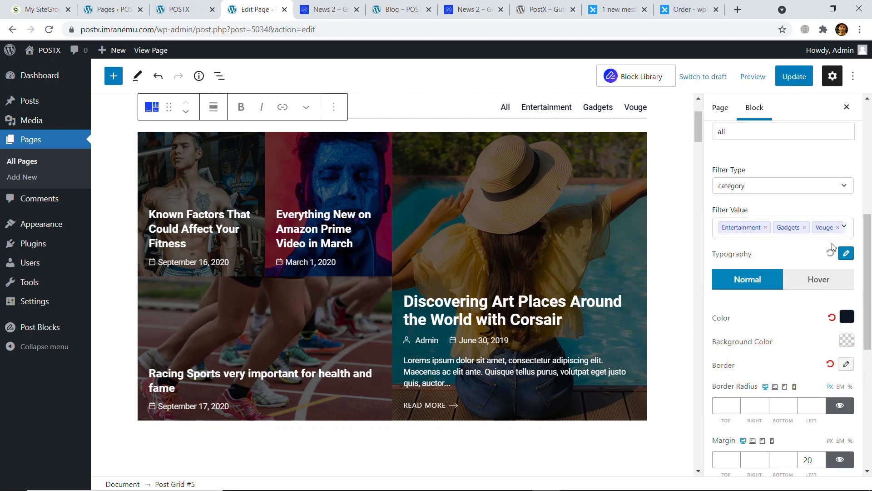
{"action": "left_click", "coordinate": [844, 228]}
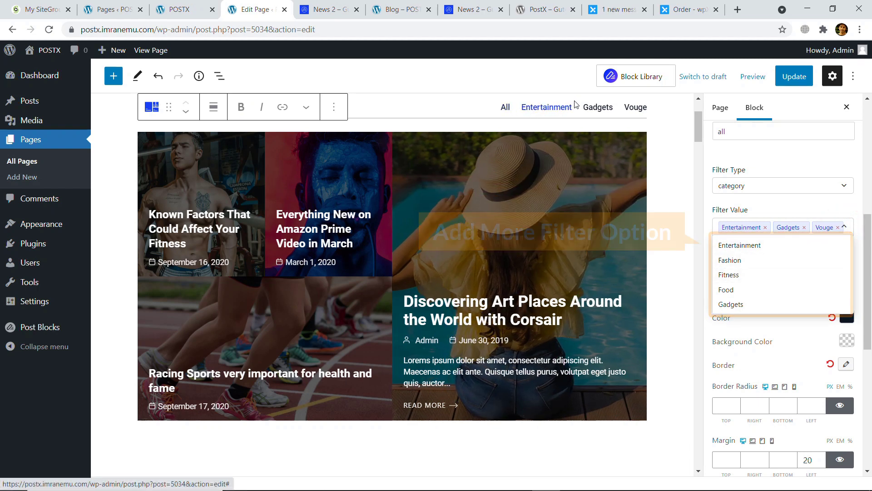
{"action": "left_click", "coordinate": [730, 260]}
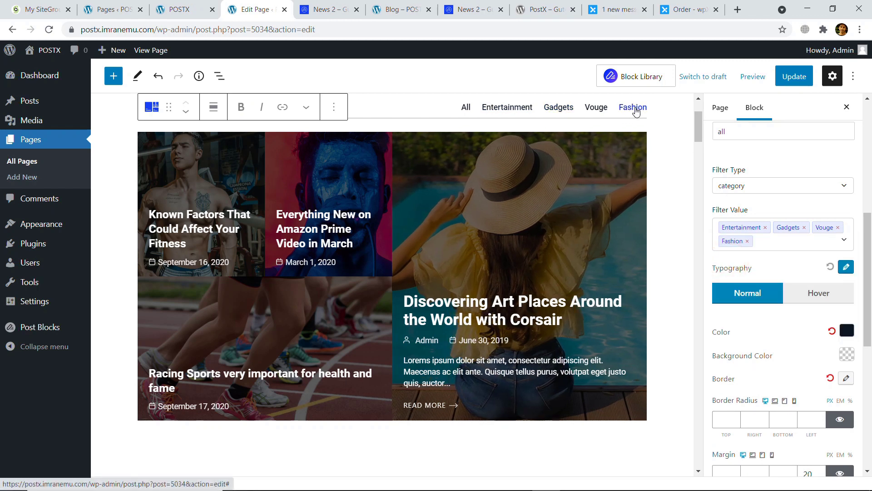
{"action": "left_click", "coordinate": [777, 242]}
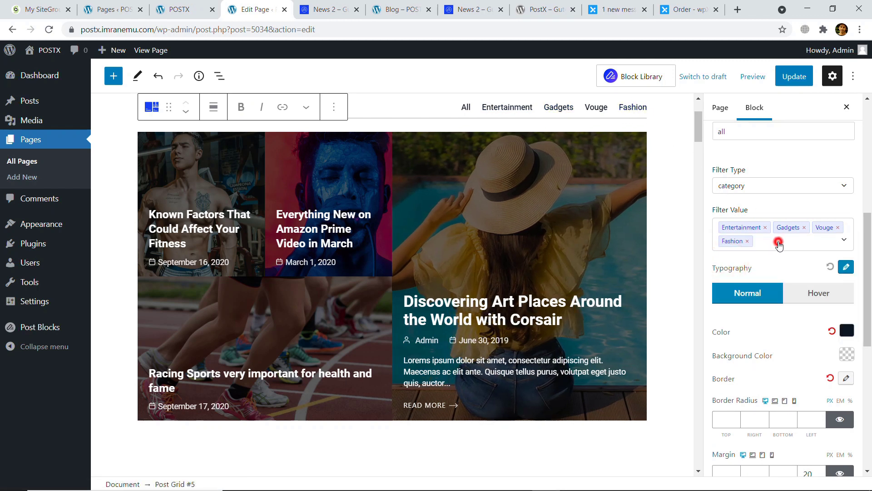
{"action": "left_click", "coordinate": [736, 290]}
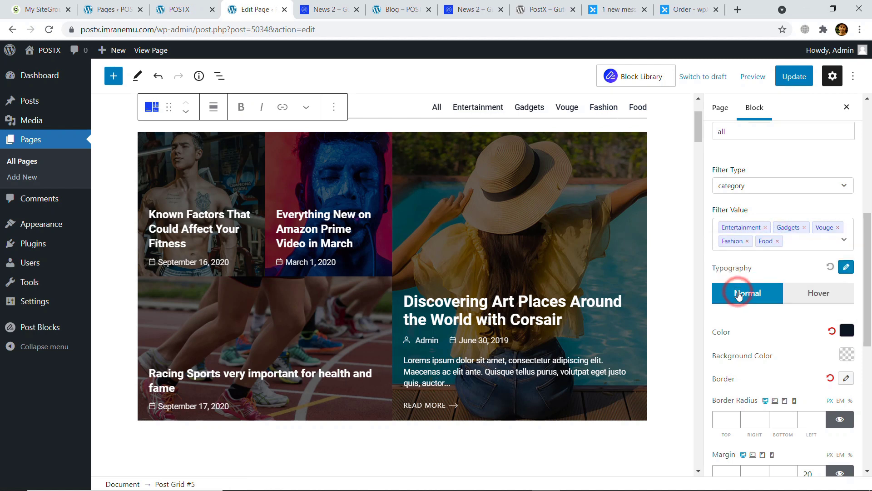
{"action": "left_click", "coordinate": [766, 228]}
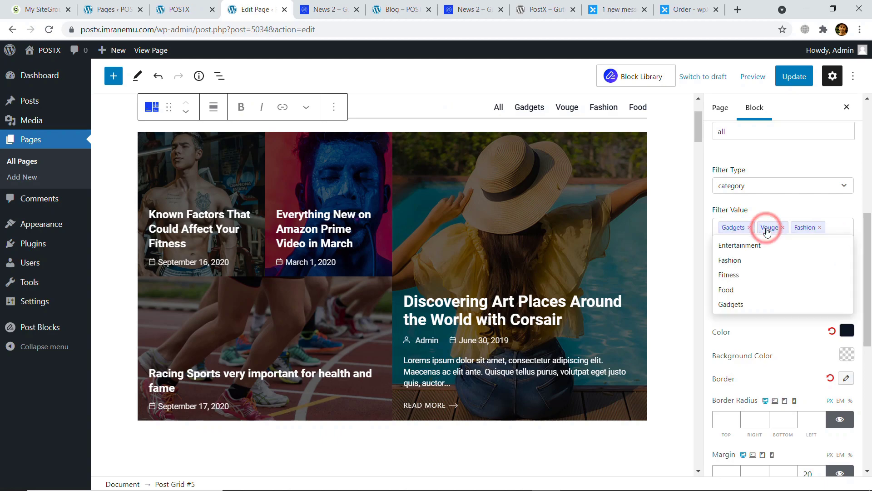
{"action": "left_click", "coordinate": [694, 246]}
Step: Reselect the Post Grid #5 block at the start of the page and return to its Filter settings
{"action": "scroll", "coordinate": [625, 166], "scroll_direction": "up", "scroll_amount": 15}
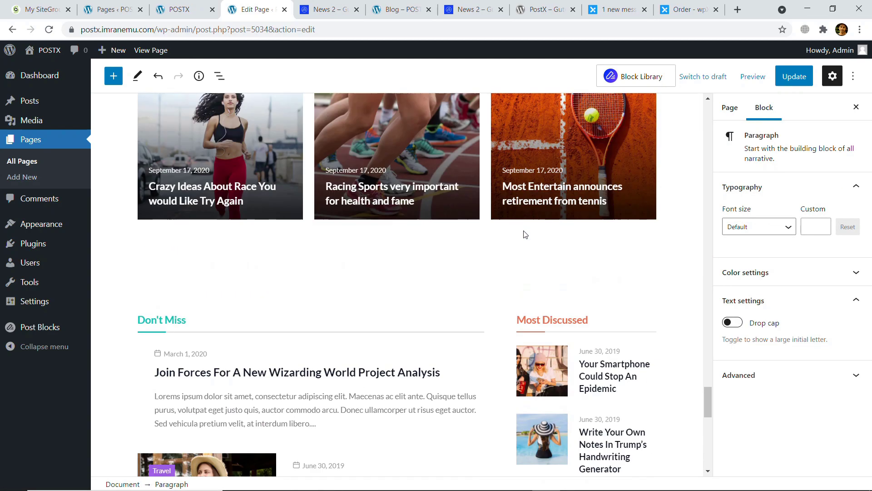
{"action": "scroll", "coordinate": [524, 230], "scroll_direction": "up", "scroll_amount": 5}
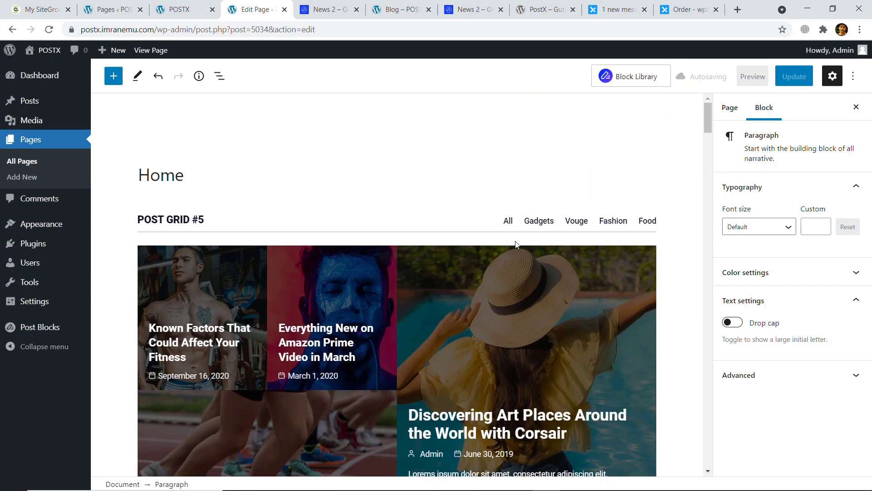
{"action": "left_click", "coordinate": [261, 224]}
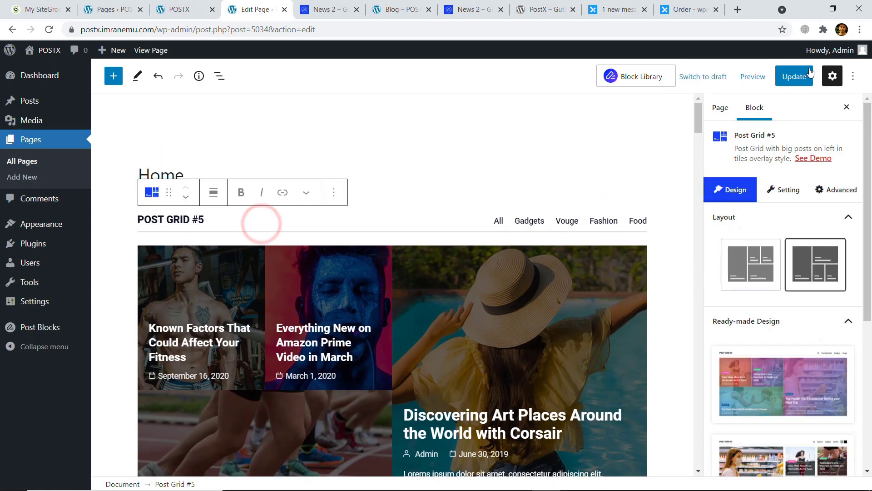
{"action": "left_click", "coordinate": [787, 188]}
{"action": "scroll", "coordinate": [793, 226], "scroll_direction": "down", "scroll_amount": 5}
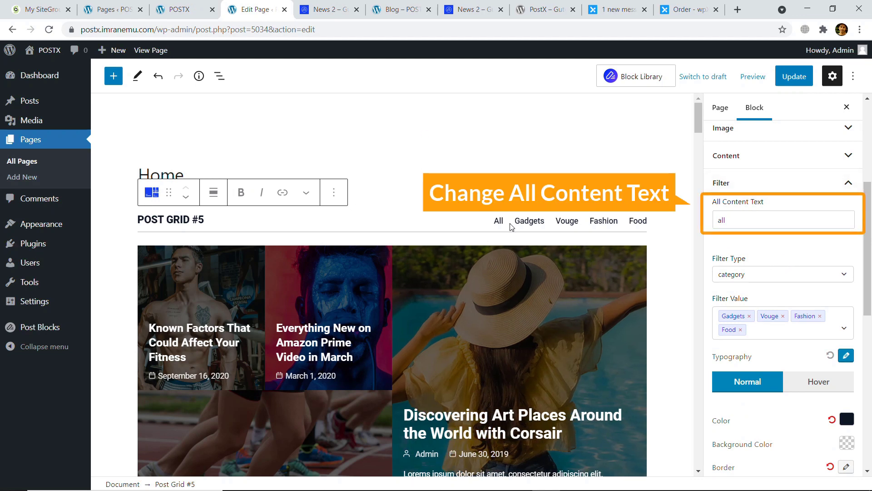
Step: Review the Filter Type choices, keeping category, and examine the filter's color, spacing and dropdown options
{"action": "scroll", "coordinate": [752, 284], "scroll_direction": "down", "scroll_amount": 4}
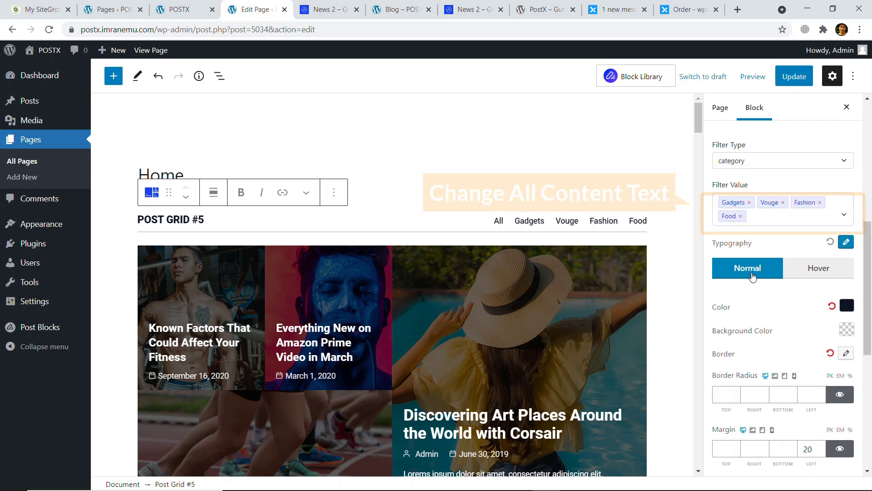
{"action": "scroll", "coordinate": [755, 268], "scroll_direction": "up", "scroll_amount": 3}
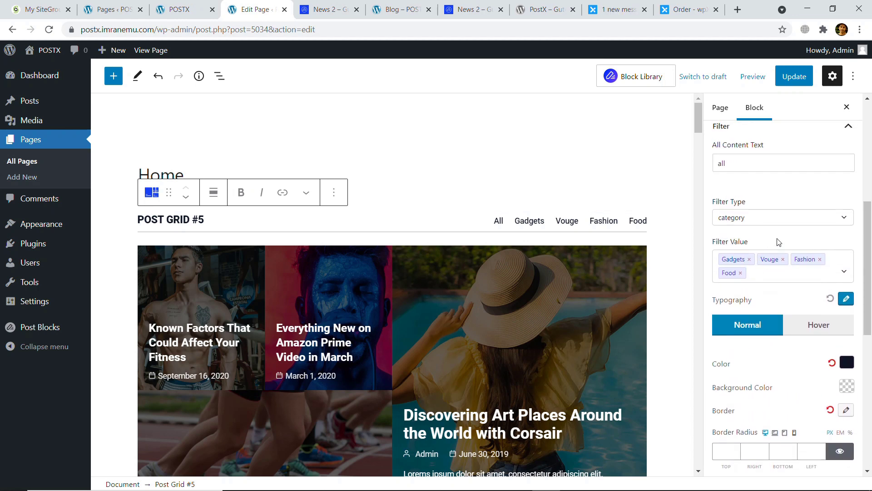
{"action": "left_click", "coordinate": [788, 218]}
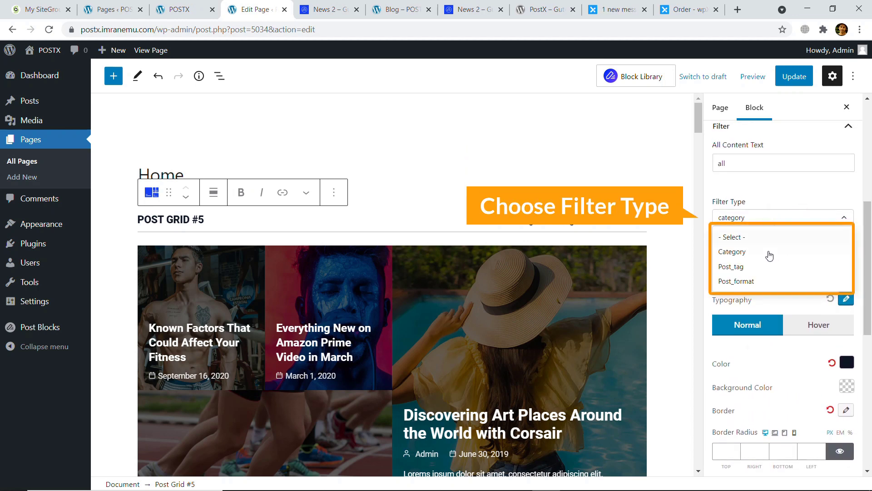
{"action": "left_click", "coordinate": [766, 218]}
{"action": "scroll", "coordinate": [756, 268], "scroll_direction": "down", "scroll_amount": 7}
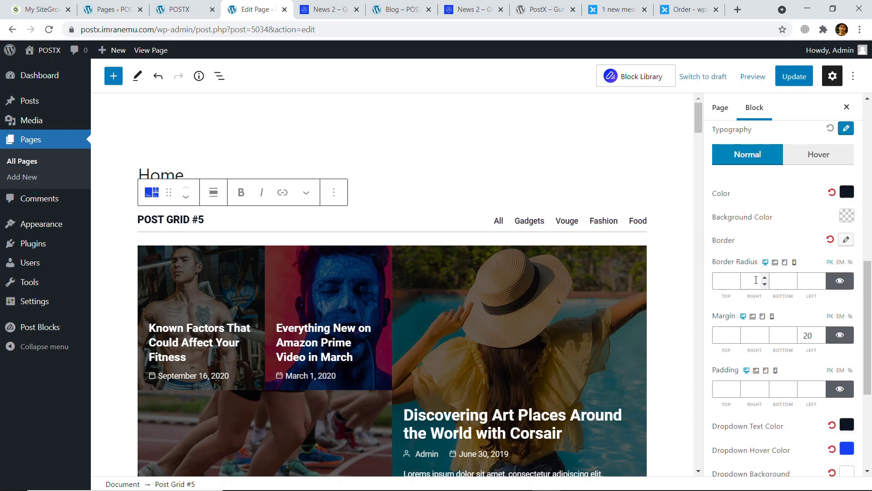
{"action": "scroll", "coordinate": [761, 287], "scroll_direction": "down", "scroll_amount": 1}
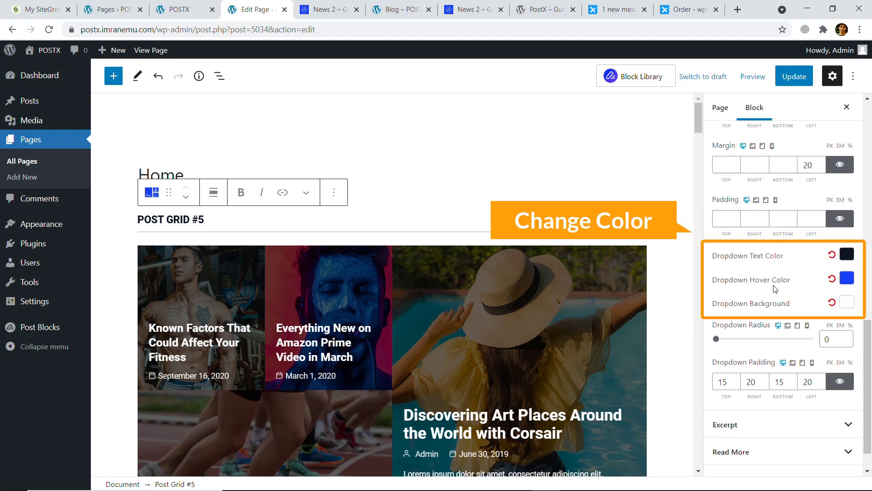
{"action": "scroll", "coordinate": [842, 277], "scroll_direction": "down", "scroll_amount": 3}
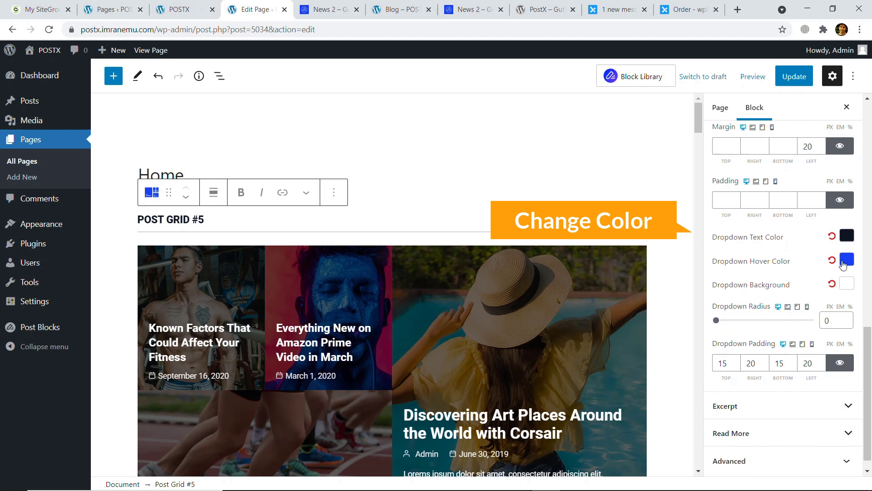
Step: Look through the block's Excerpt, Read More and Advanced sections without changing anything
{"action": "left_click", "coordinate": [781, 395]}
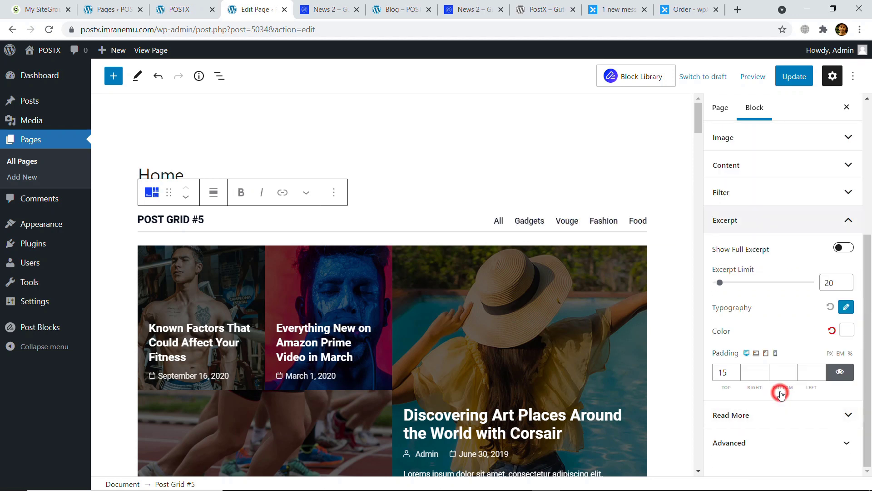
{"action": "left_click", "coordinate": [776, 414]}
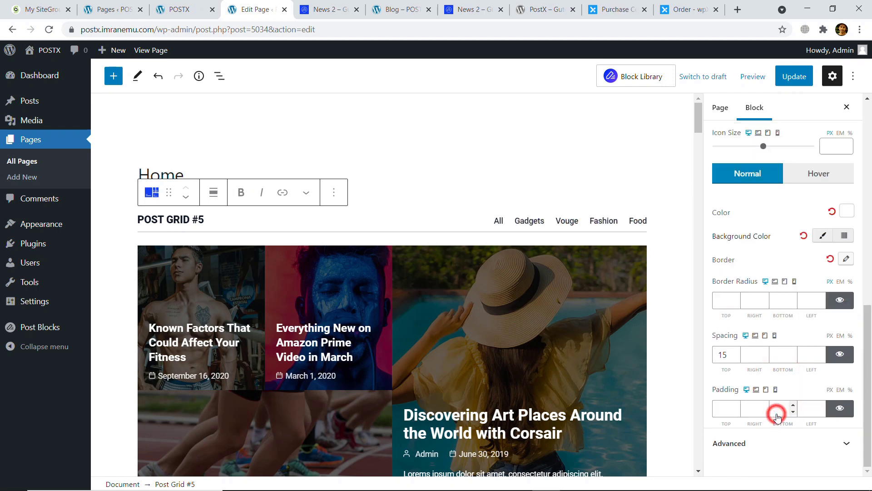
{"action": "left_click", "coordinate": [761, 441]}
Step: Open the Advanced settings of the Post Grid #5 block and its ID field for editing
{"action": "scroll", "coordinate": [799, 285], "scroll_direction": "up", "scroll_amount": 12}
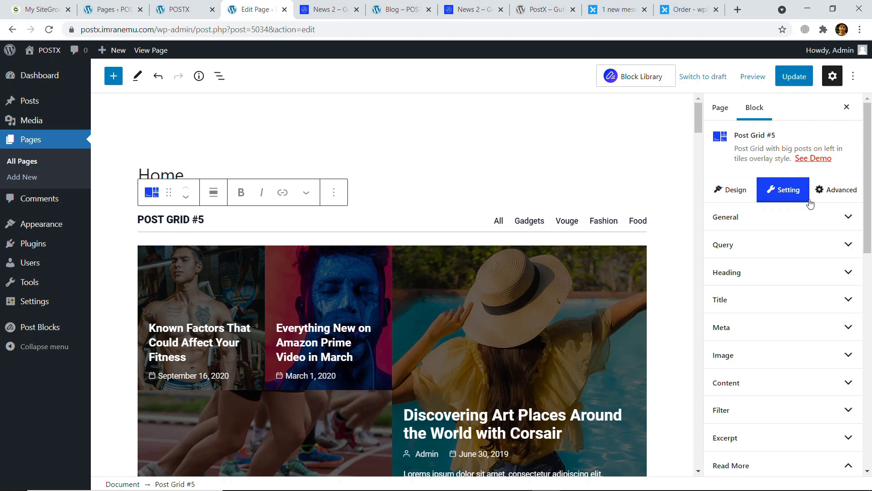
{"action": "left_click", "coordinate": [840, 191]}
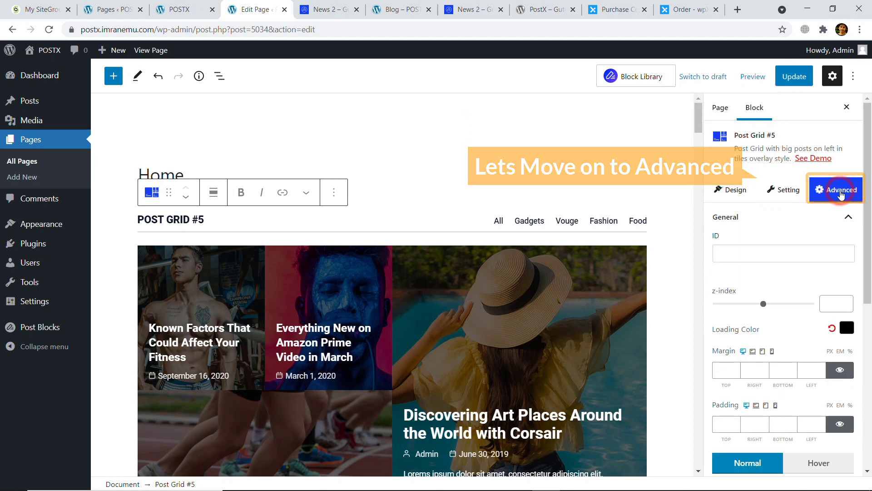
{"action": "left_click", "coordinate": [743, 254]}
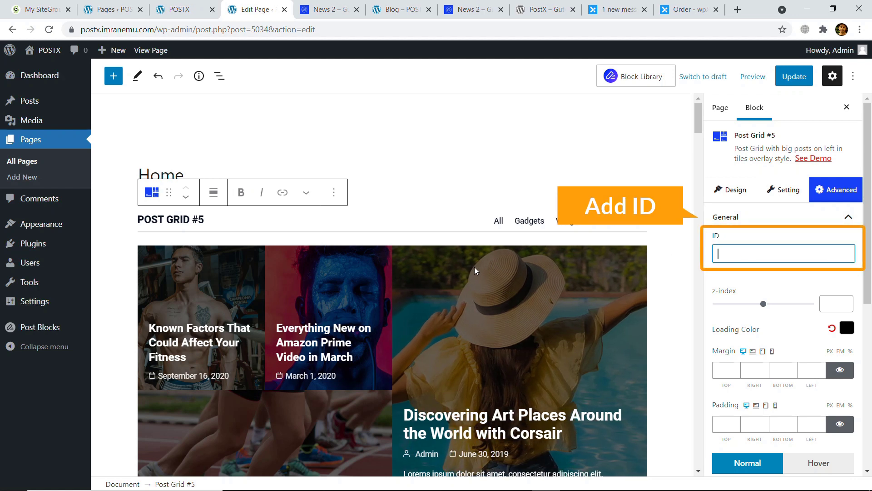
Step: Examine the Post Grid #5 block's advanced spacing, background and border settings and its Responsive visibility options
{"action": "scroll", "coordinate": [706, 284], "scroll_direction": "down", "scroll_amount": 3}
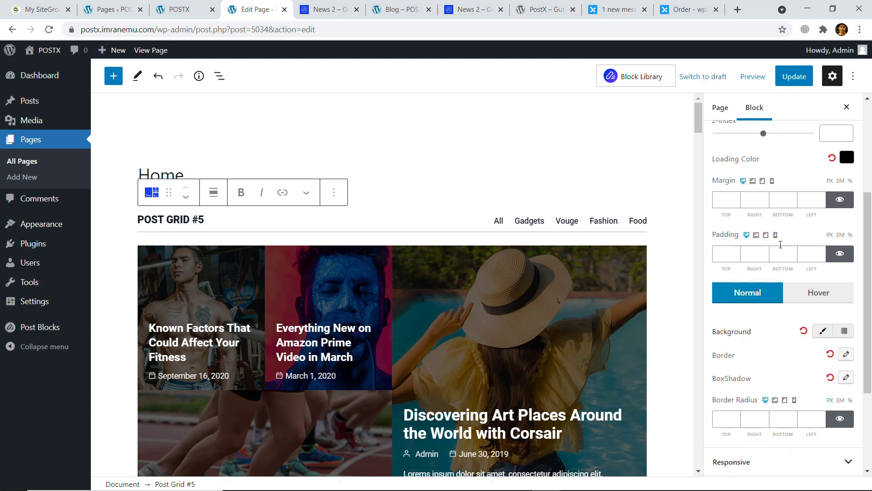
{"action": "scroll", "coordinate": [806, 204], "scroll_direction": "down", "scroll_amount": 3}
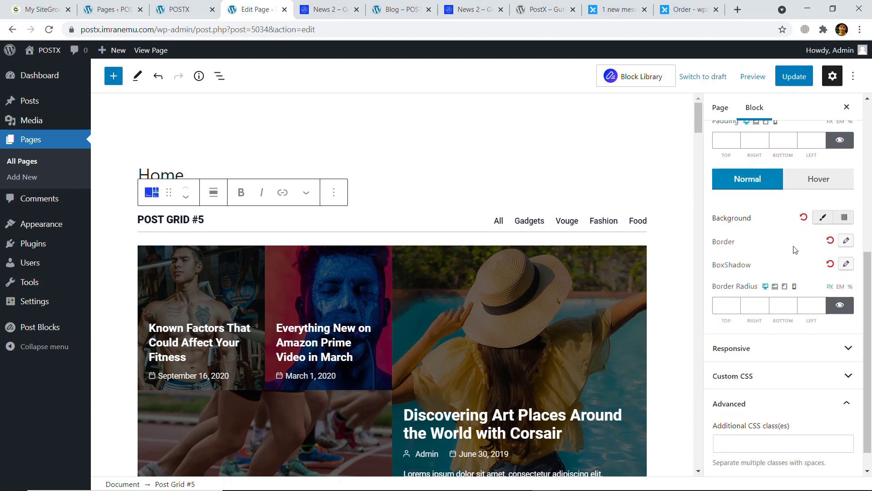
{"action": "scroll", "coordinate": [763, 300], "scroll_direction": "down", "scroll_amount": 1}
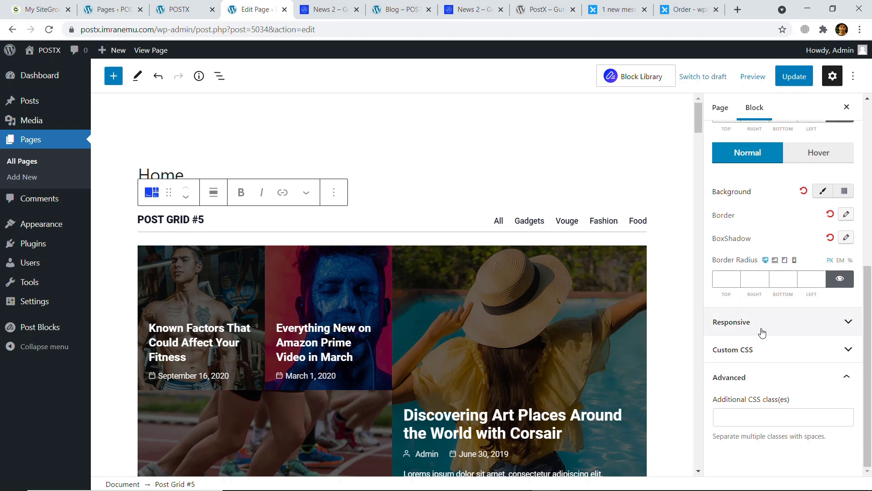
{"action": "left_click", "coordinate": [771, 324]}
{"action": "scroll", "coordinate": [771, 325], "scroll_direction": "down", "scroll_amount": 2}
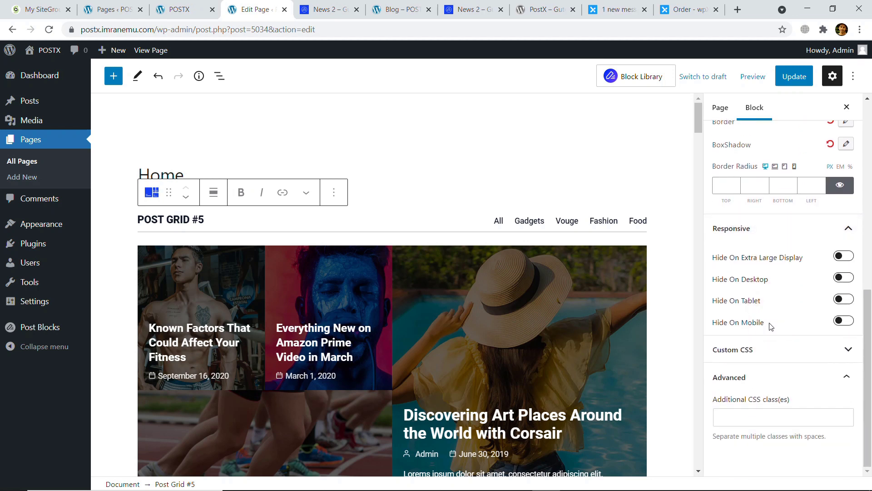
Step: Update the Home page and look through its sections down to Entertainments and Travel
{"action": "scroll", "coordinate": [773, 314], "scroll_direction": "up", "scroll_amount": 10}
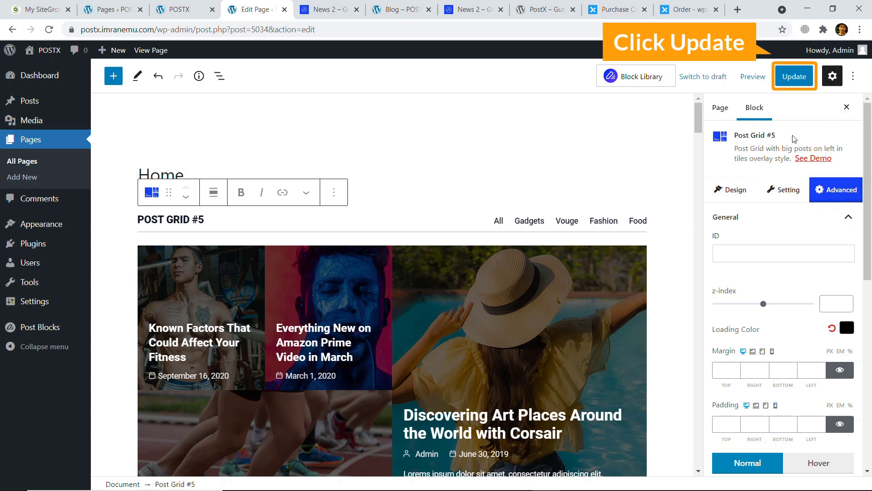
{"action": "left_click", "coordinate": [792, 78]}
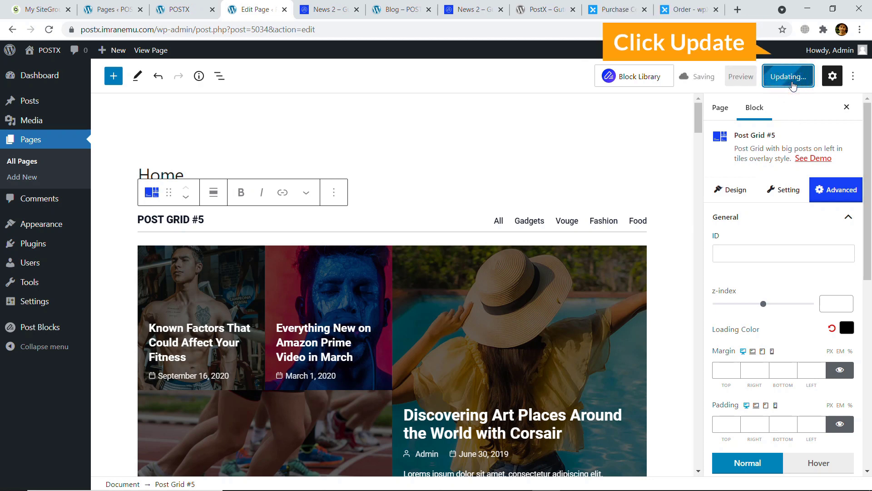
{"action": "scroll", "coordinate": [436, 277], "scroll_direction": "down", "scroll_amount": 15}
{"action": "scroll", "coordinate": [405, 274], "scroll_direction": "down", "scroll_amount": 10}
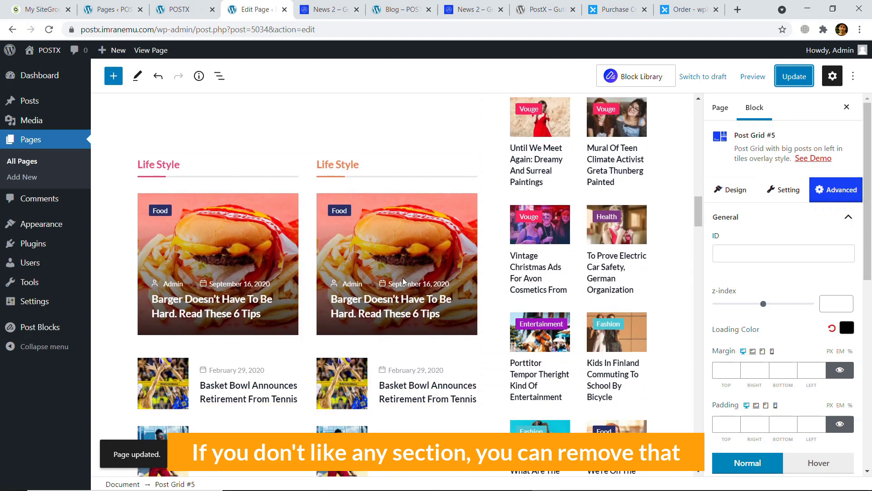
{"action": "scroll", "coordinate": [402, 278], "scroll_direction": "down", "scroll_amount": 9}
{"action": "scroll", "coordinate": [402, 285], "scroll_direction": "down", "scroll_amount": 3}
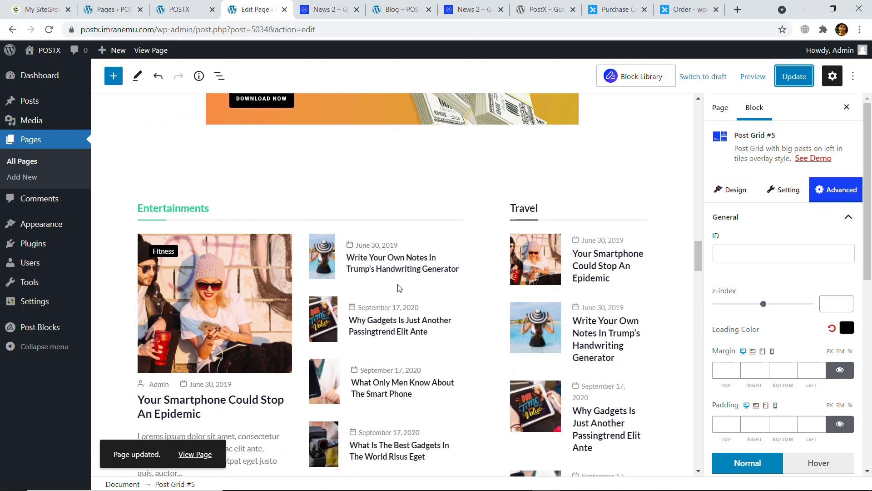
{"action": "scroll", "coordinate": [413, 171], "scroll_direction": "up", "scroll_amount": 10}
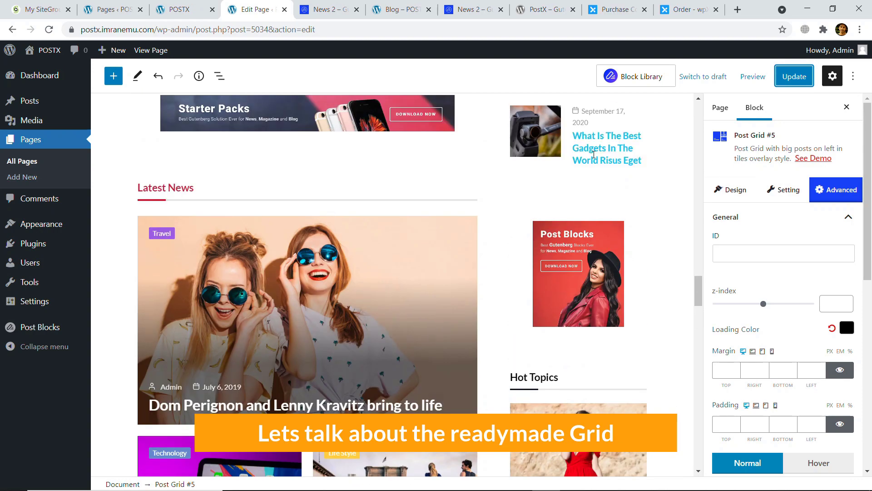
{"action": "scroll", "coordinate": [592, 155], "scroll_direction": "up", "scroll_amount": 10}
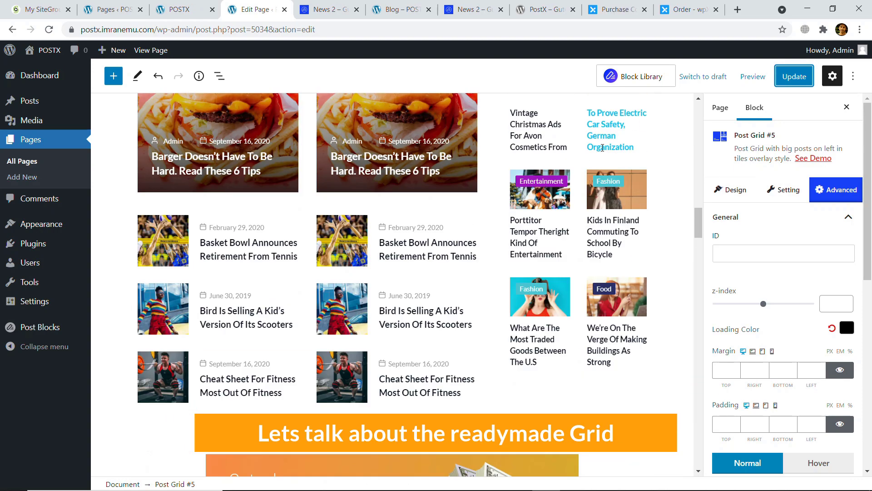
{"action": "scroll", "coordinate": [592, 152], "scroll_direction": "up", "scroll_amount": 15}
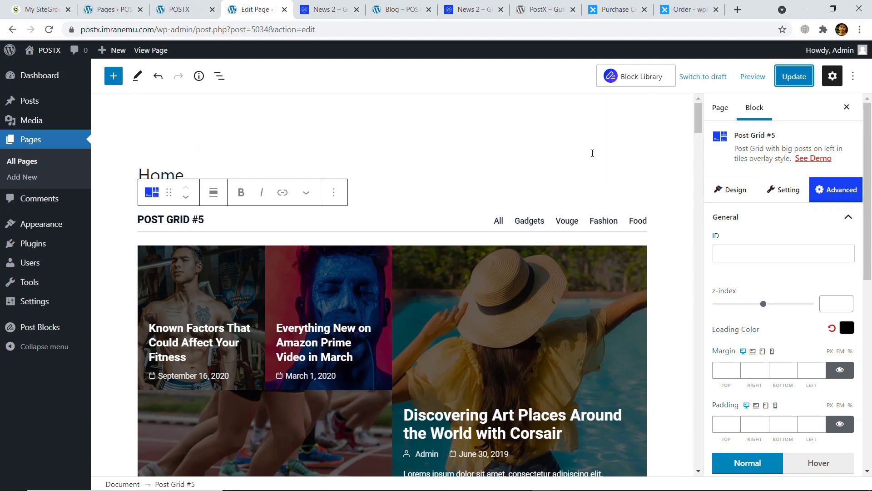
Step: Insert a Columns block with the single-column 100 variation after the spacer beneath the Post Grid #5 block
{"action": "left_click", "coordinate": [466, 206]}
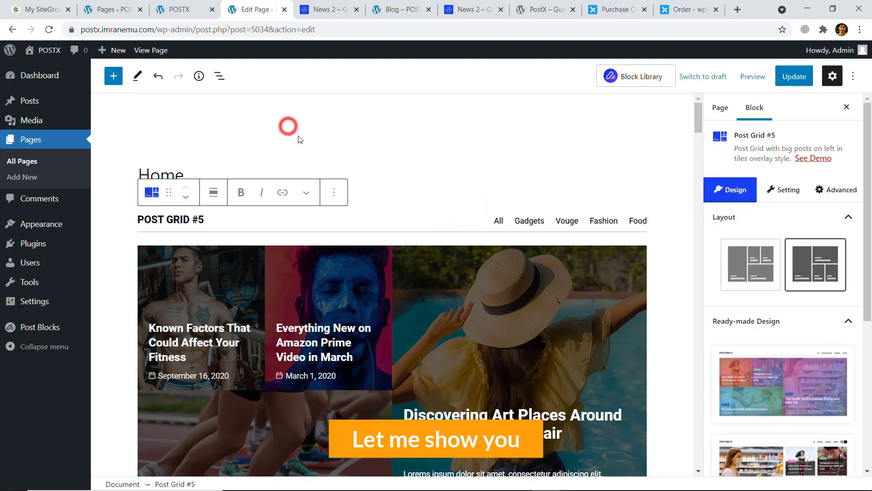
{"action": "scroll", "coordinate": [351, 187], "scroll_direction": "down", "scroll_amount": 10}
{"action": "scroll", "coordinate": [394, 271], "scroll_direction": "up", "scroll_amount": 4}
{"action": "left_click", "coordinate": [394, 268]}
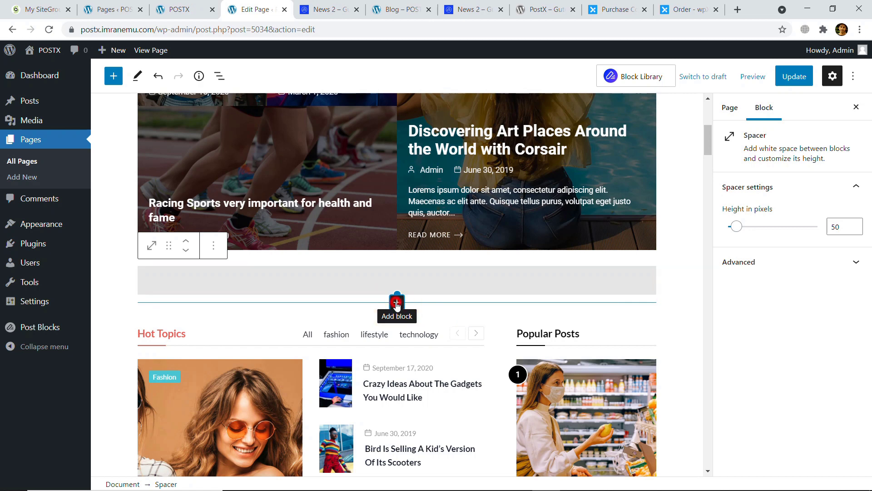
{"action": "left_click", "coordinate": [397, 303]}
{"action": "left_click", "coordinate": [391, 177]}
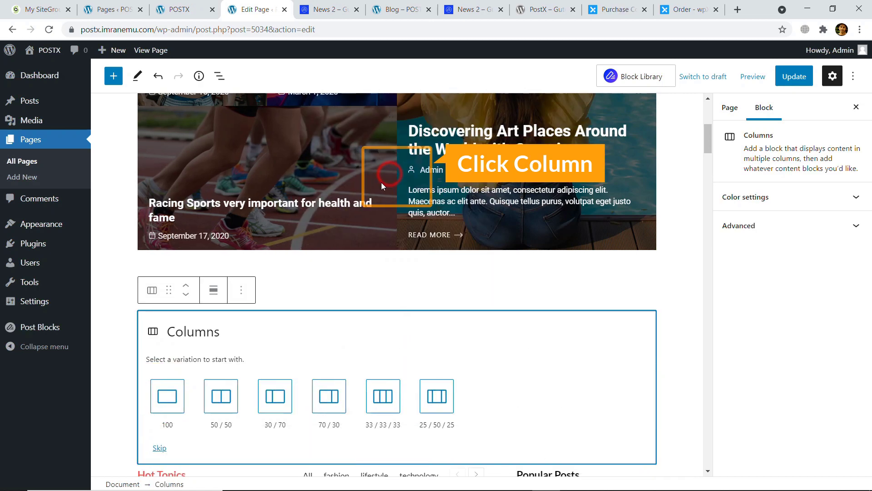
{"action": "left_click", "coordinate": [170, 389]}
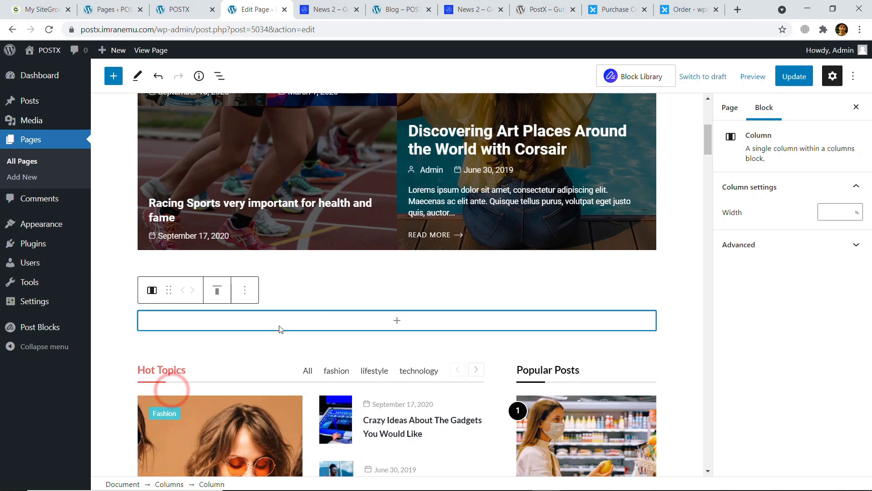
Step: Browse all available PostX blocks and add a Post Grid #6 block inside the new column
{"action": "left_click", "coordinate": [396, 322]}
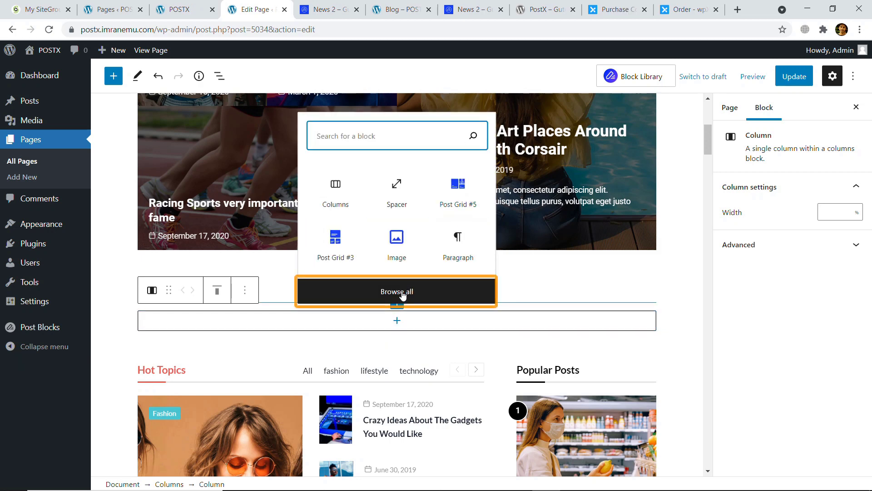
{"action": "left_click", "coordinate": [400, 293]}
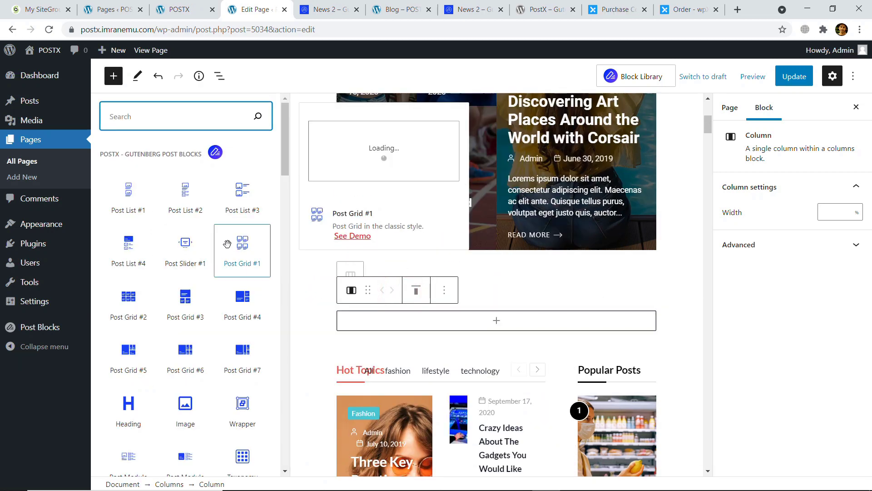
{"action": "scroll", "coordinate": [205, 279], "scroll_direction": "down", "scroll_amount": 1}
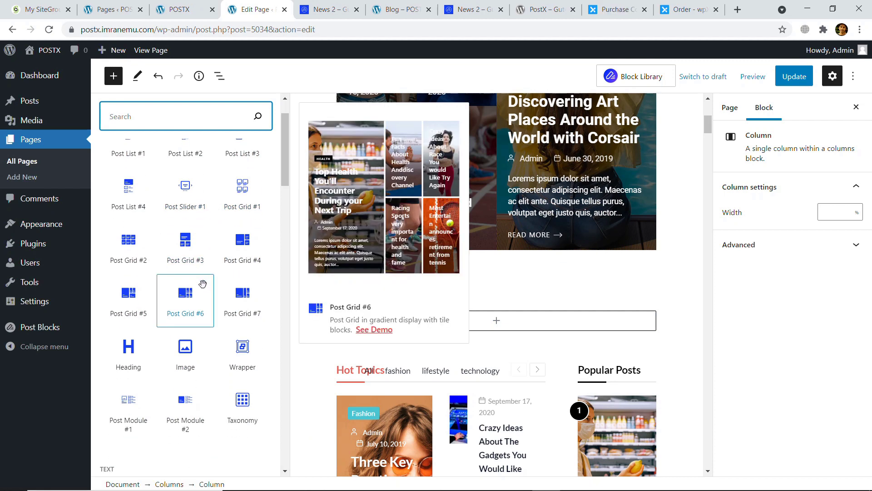
{"action": "scroll", "coordinate": [182, 277], "scroll_direction": "down", "scroll_amount": 2}
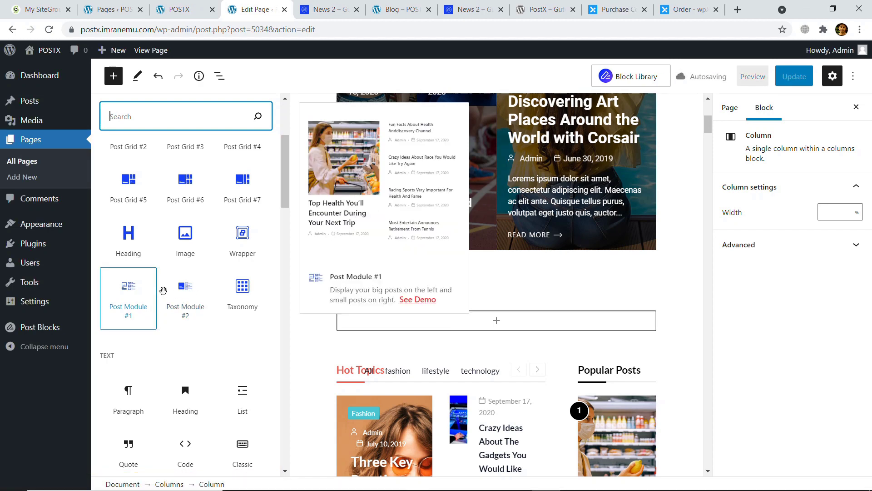
{"action": "scroll", "coordinate": [184, 196], "scroll_direction": "up", "scroll_amount": 1}
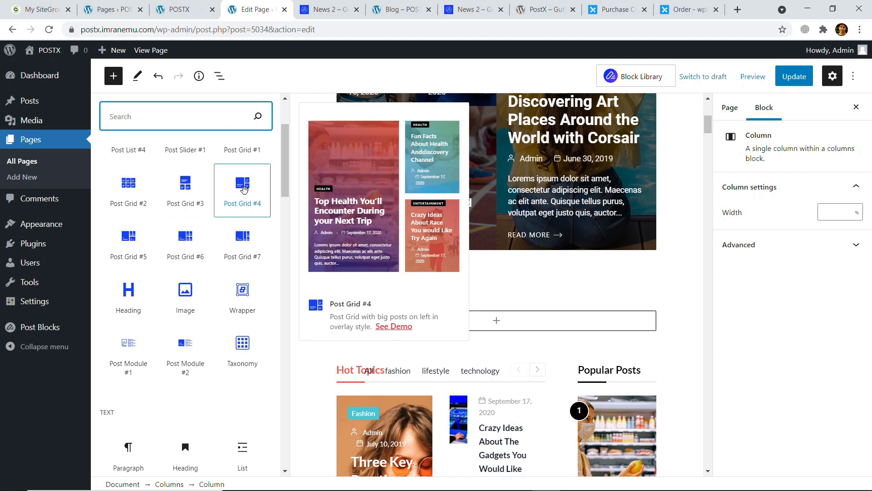
{"action": "left_click", "coordinate": [185, 239]}
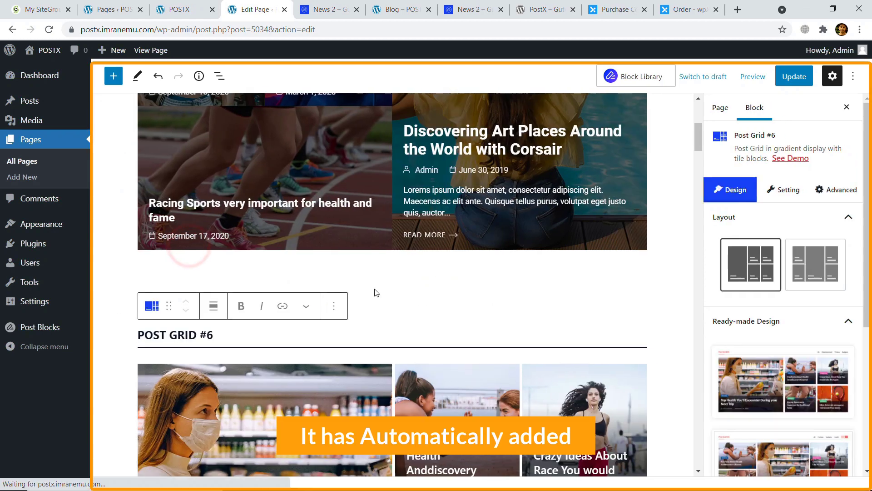
Step: Look over the Post Grid #6 block and its place between Post Grid #5 and the Hot Topics section
{"action": "scroll", "coordinate": [468, 301], "scroll_direction": "down", "scroll_amount": 6}
{"action": "scroll", "coordinate": [339, 271], "scroll_direction": "up", "scroll_amount": 3}
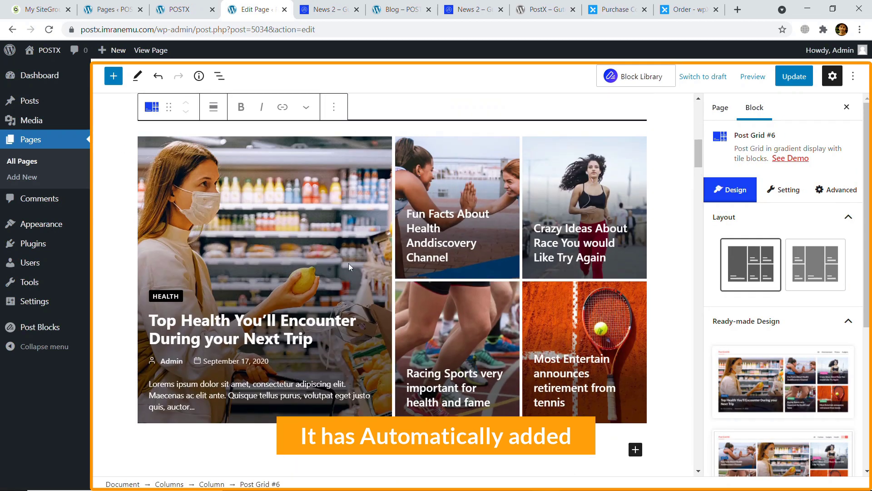
{"action": "scroll", "coordinate": [359, 250], "scroll_direction": "up", "scroll_amount": 4}
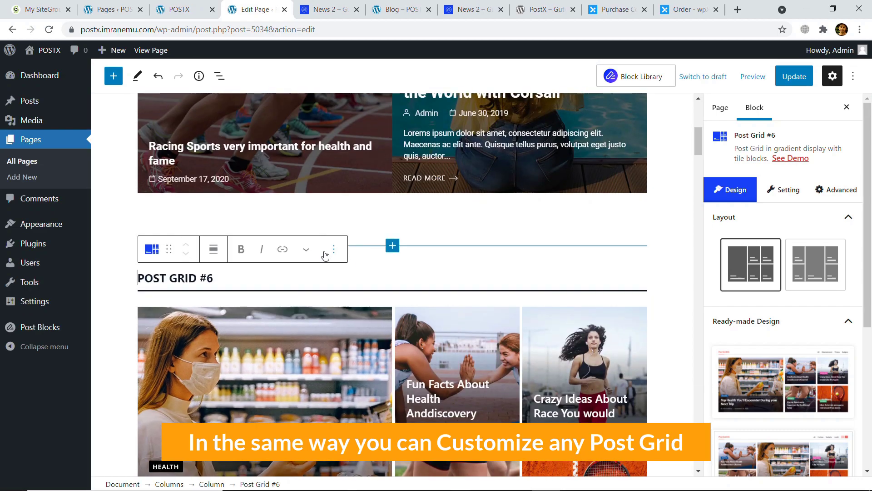
{"action": "scroll", "coordinate": [503, 186], "scroll_direction": "up", "scroll_amount": 6}
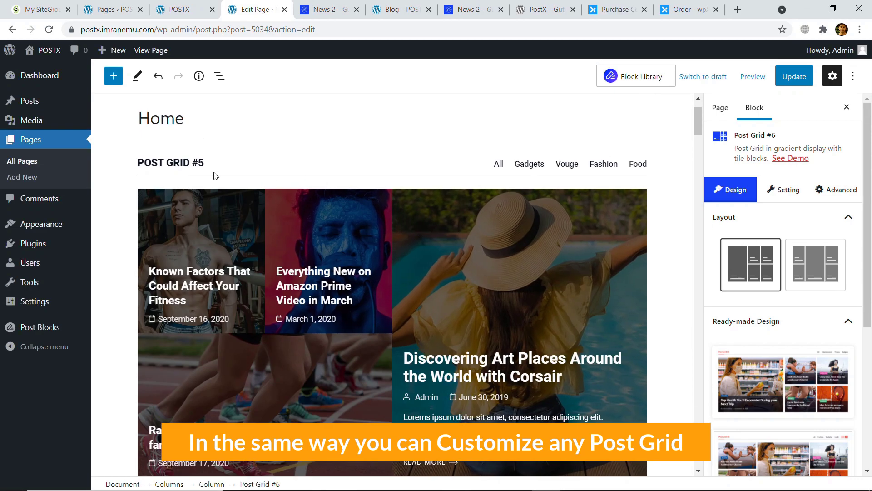
{"action": "scroll", "coordinate": [306, 227], "scroll_direction": "down", "scroll_amount": 10}
{"action": "scroll", "coordinate": [364, 254], "scroll_direction": "up", "scroll_amount": 2}
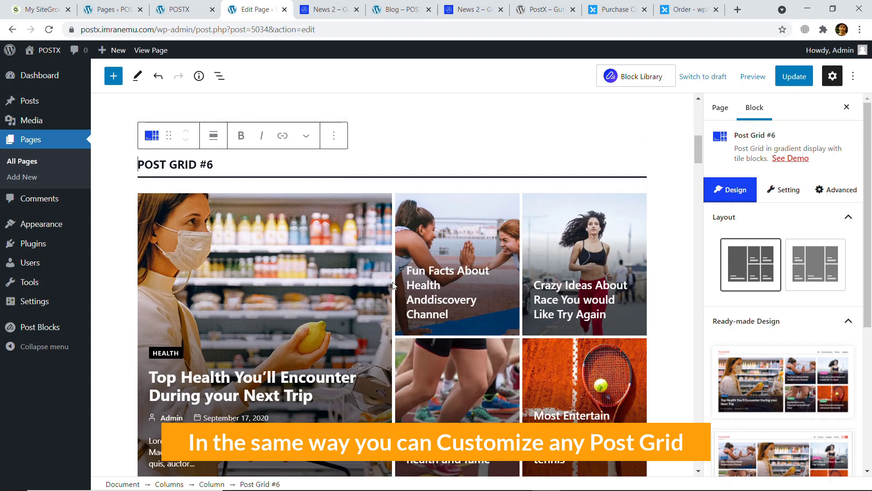
{"action": "scroll", "coordinate": [335, 250], "scroll_direction": "down", "scroll_amount": 1}
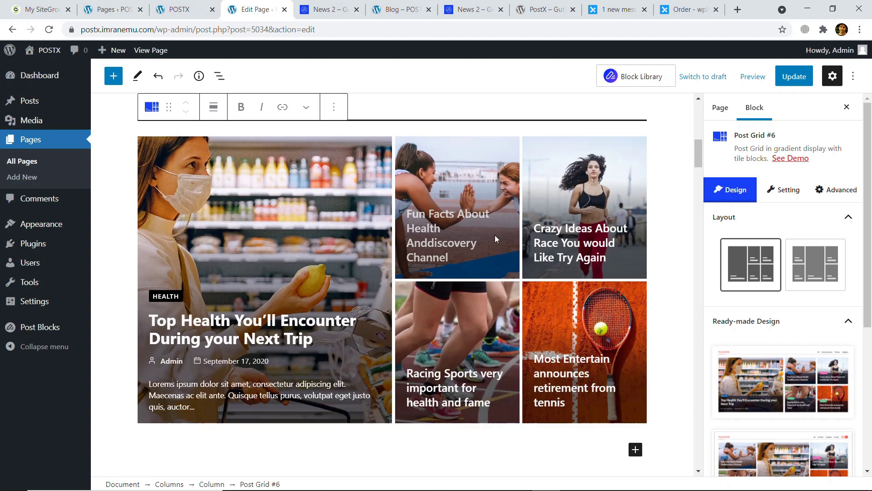
{"action": "scroll", "coordinate": [380, 247], "scroll_direction": "down", "scroll_amount": 1}
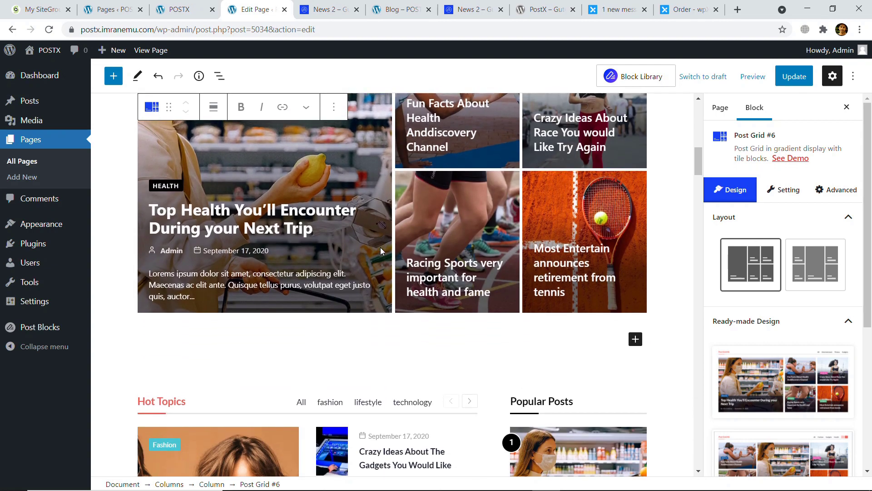
{"action": "scroll", "coordinate": [380, 247], "scroll_direction": "up", "scroll_amount": 1}
{"action": "scroll", "coordinate": [380, 247], "scroll_direction": "up", "scroll_amount": 3}
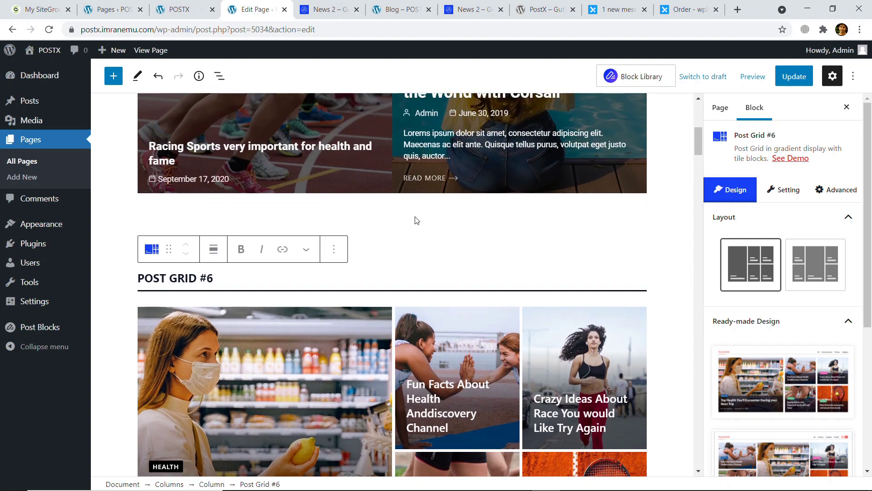
Step: Update the Home page and open its published version in a new browser tab
{"action": "scroll", "coordinate": [391, 212], "scroll_direction": "up", "scroll_amount": 8}
{"action": "left_click", "coordinate": [788, 78]}
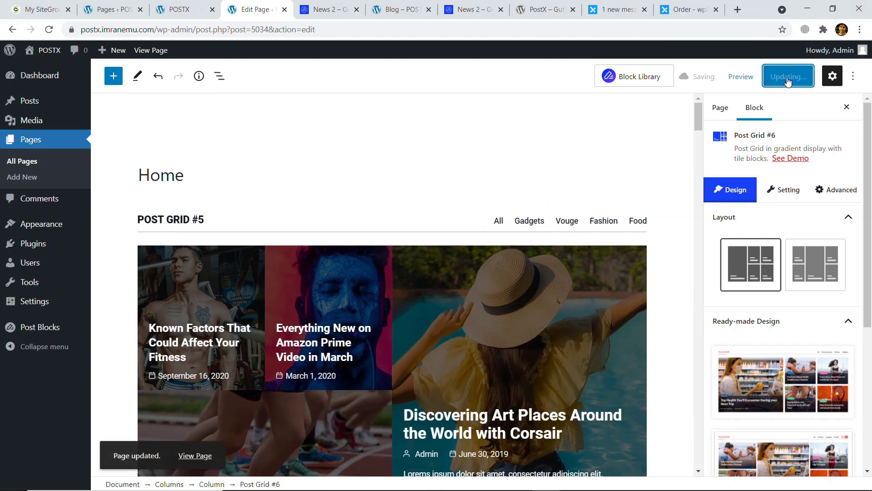
{"action": "right_click", "coordinate": [195, 454]}
{"action": "left_click", "coordinate": [268, 365]}
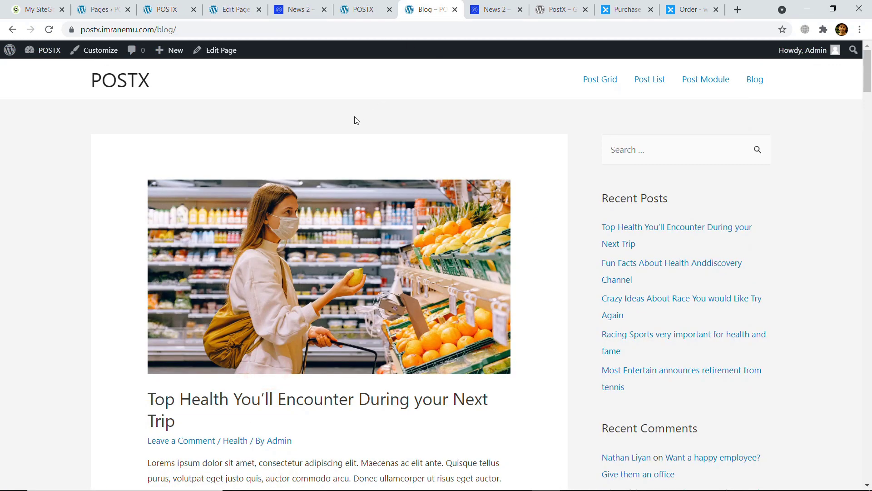
Step: Compare the Blog page's basic post style with the grid layout of the published Home page
{"action": "scroll", "coordinate": [359, 109], "scroll_direction": "down", "scroll_amount": 15}
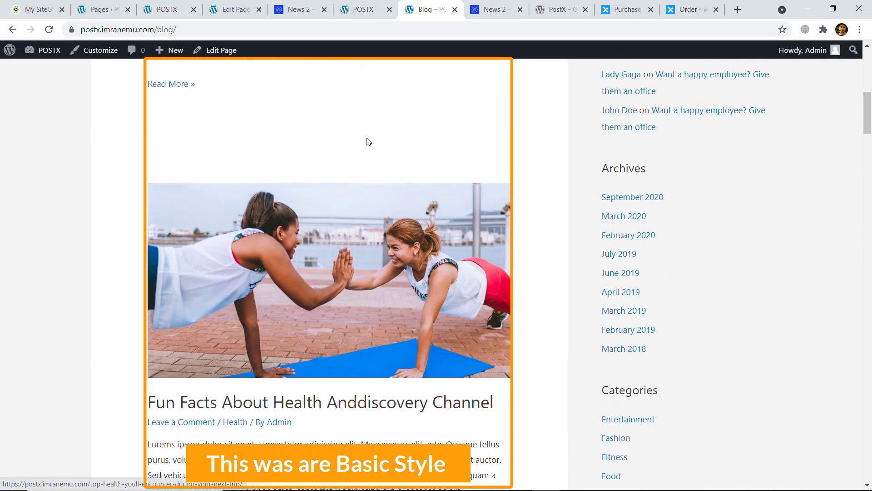
{"action": "scroll", "coordinate": [368, 144], "scroll_direction": "down", "scroll_amount": 9}
{"action": "scroll", "coordinate": [369, 92], "scroll_direction": "up", "scroll_amount": 13}
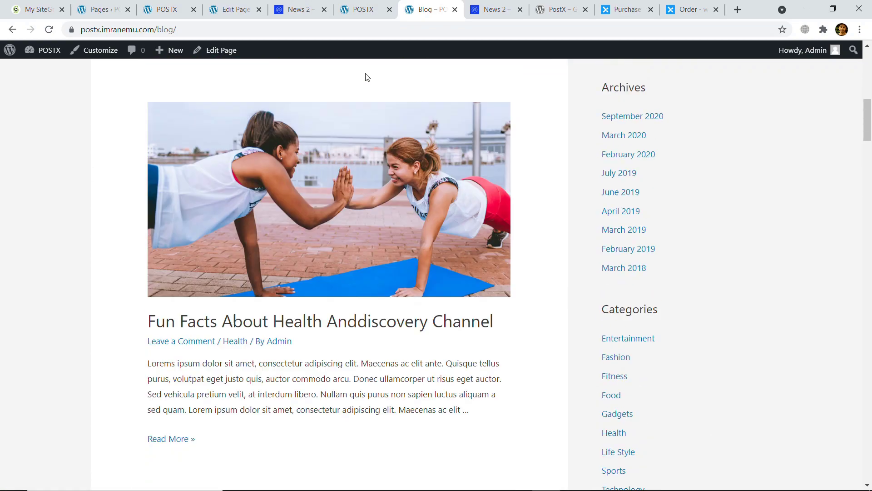
{"action": "left_click", "coordinate": [358, 11]}
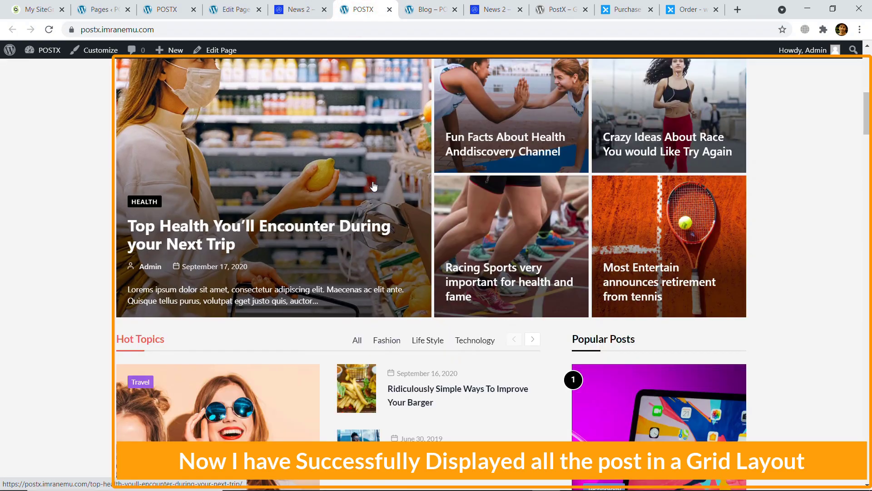
{"action": "scroll", "coordinate": [374, 186], "scroll_direction": "down", "scroll_amount": 15}
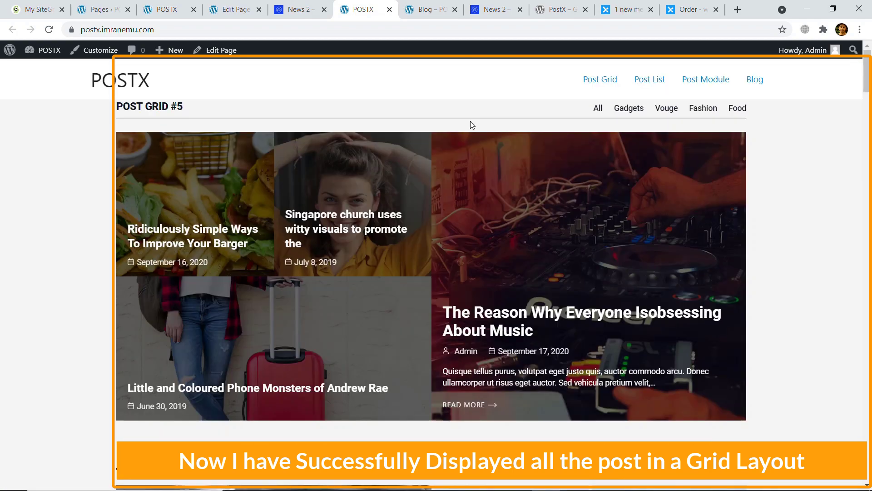
{"action": "left_click", "coordinate": [470, 121]}
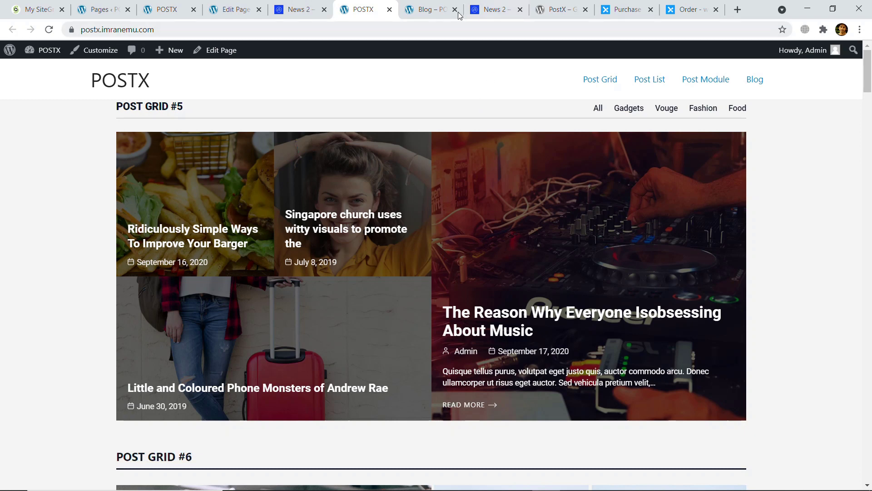
{"action": "left_click", "coordinate": [428, 10]}
Step: View the PostX plugin page on WordPress.org and open the PostX product page on the WPXPO site
{"action": "left_click", "coordinate": [550, 8]}
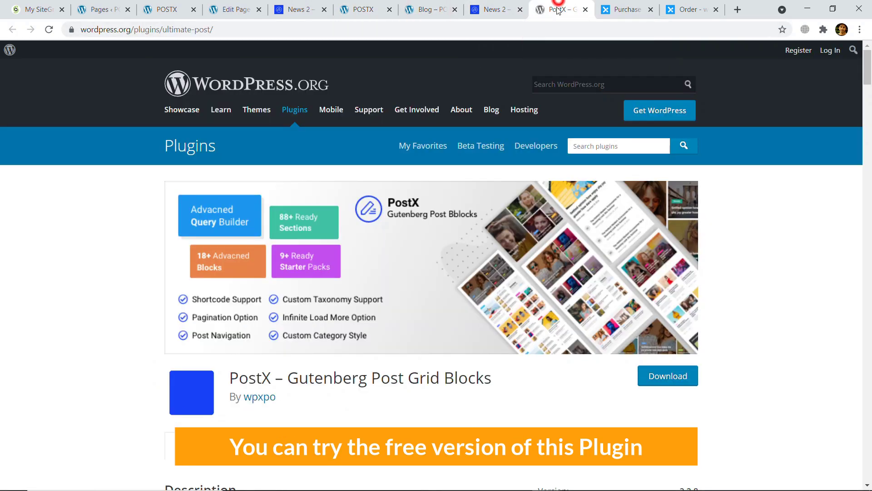
{"action": "left_click", "coordinate": [275, 178]}
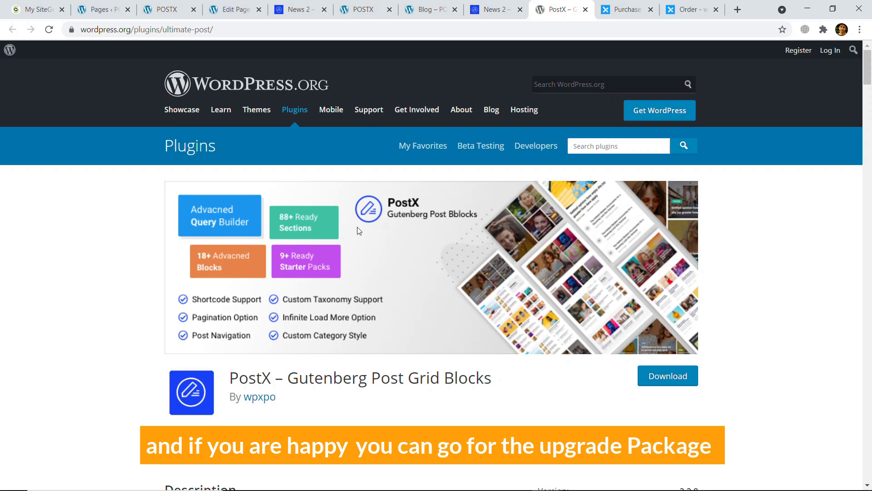
{"action": "left_click", "coordinate": [627, 10]}
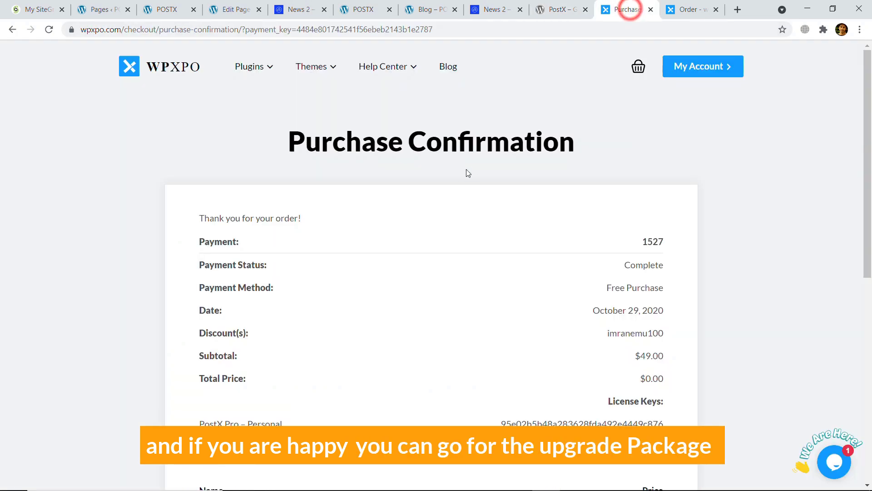
{"action": "mouse_move", "coordinate": [249, 69]}
{"action": "left_click", "coordinate": [265, 94]}
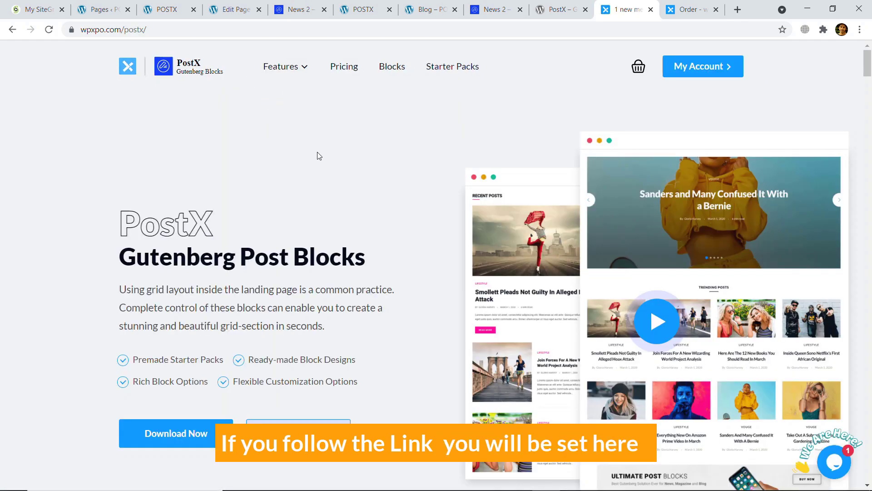
{"action": "scroll", "coordinate": [318, 157], "scroll_direction": "down", "scroll_amount": 2}
{"action": "scroll", "coordinate": [159, 183], "scroll_direction": "down", "scroll_amount": 1}
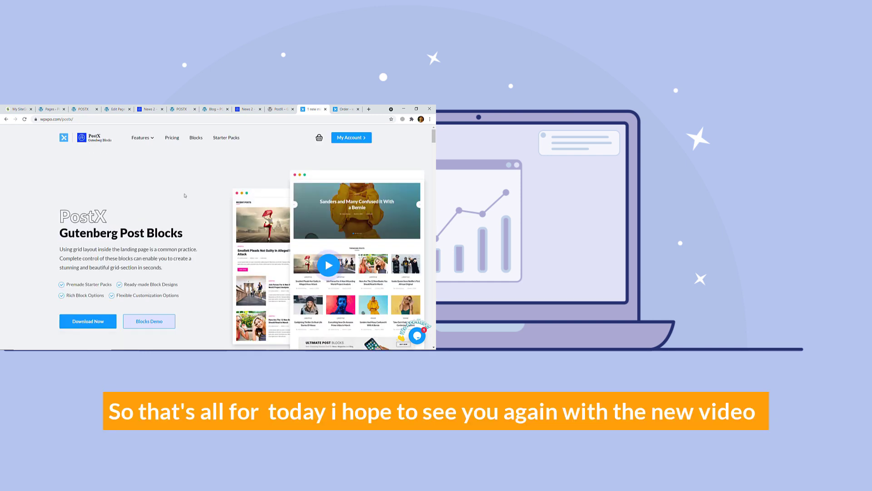